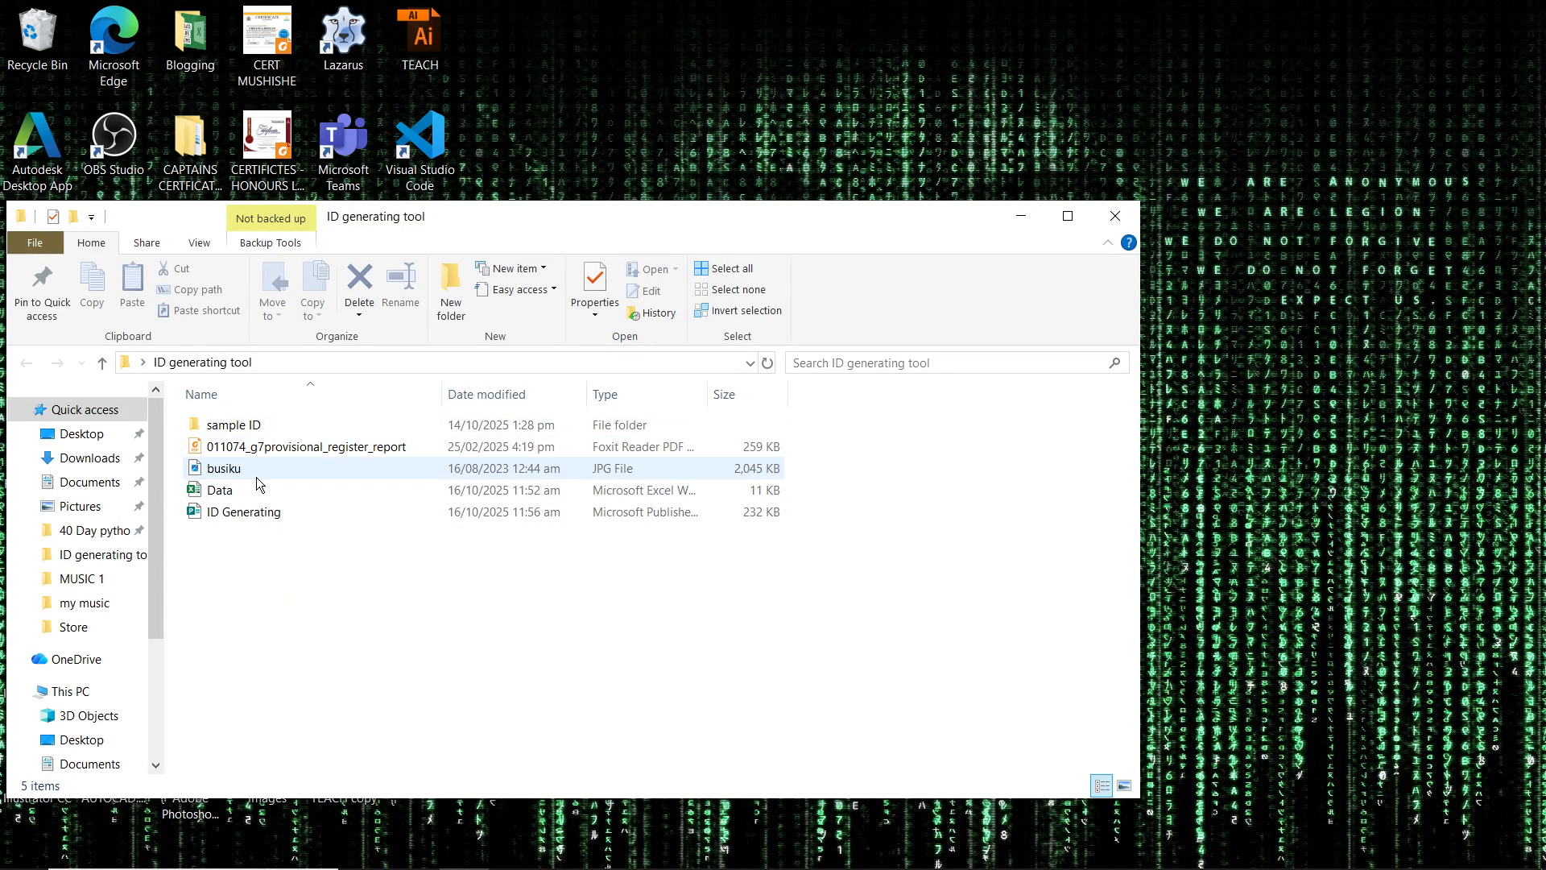
Step: Open the 011074_g7provisional_register_report PDF with Microsoft Word, without making Word the default app for PDF files
mouse_move(252, 480)
double_click(307, 447)
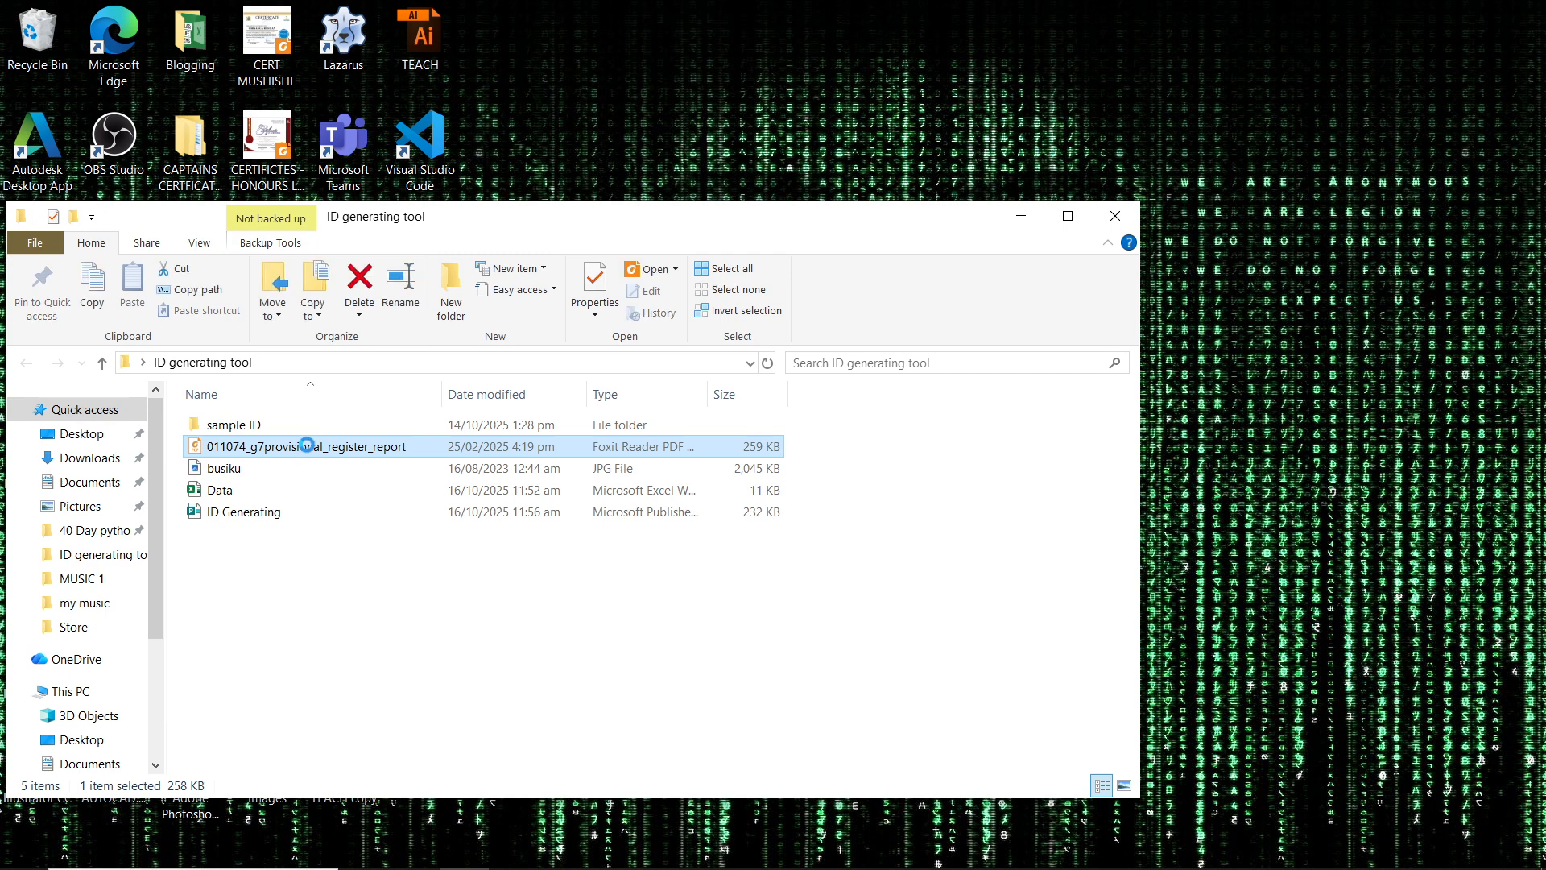
right_click(307, 448)
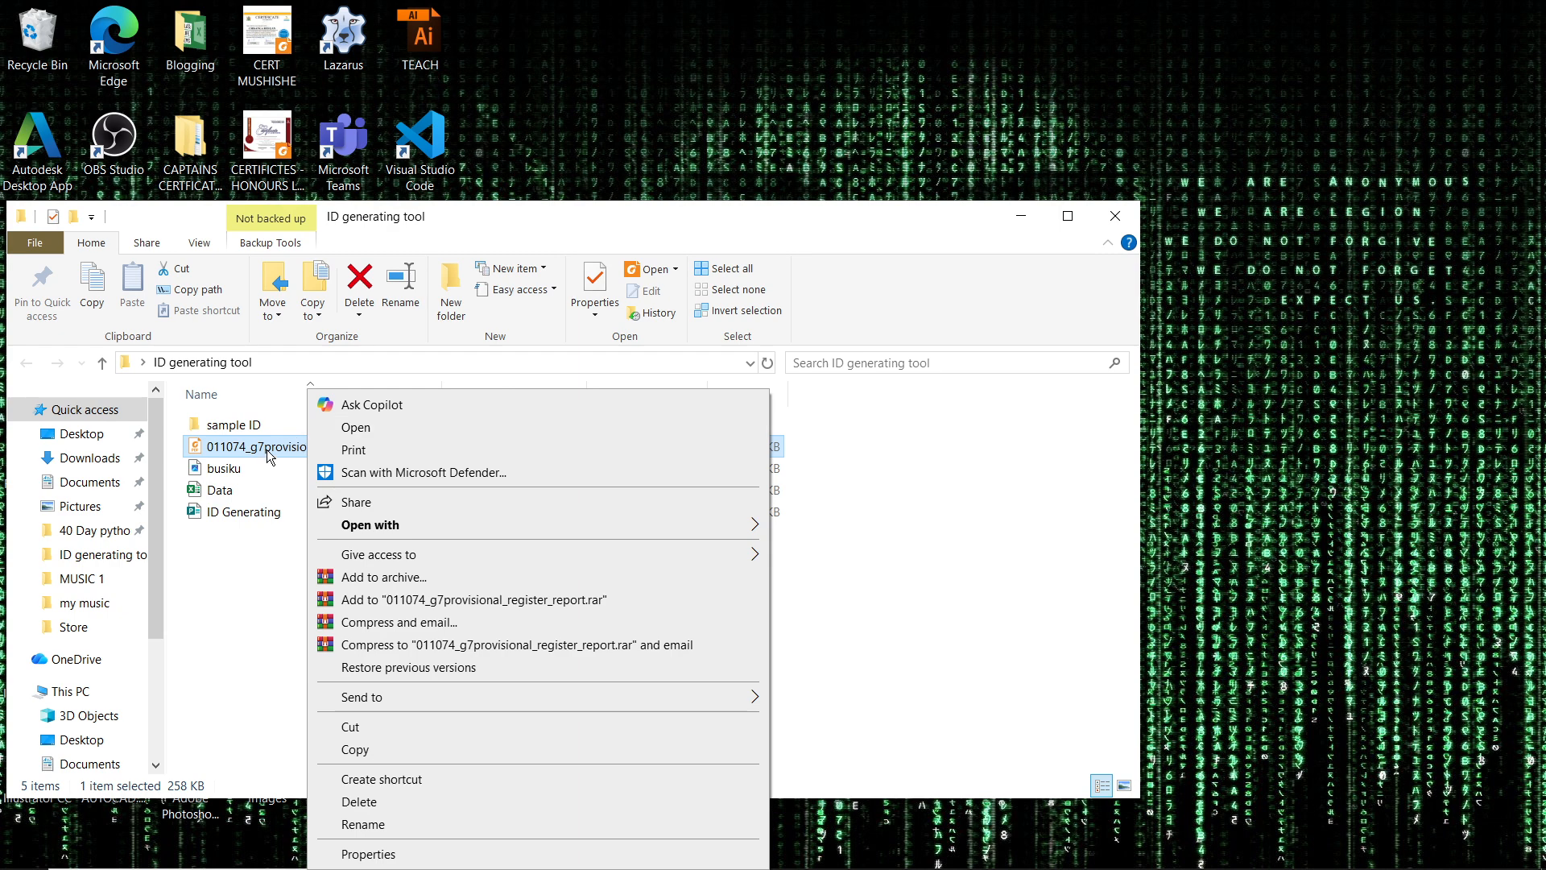
mouse_move(677, 525)
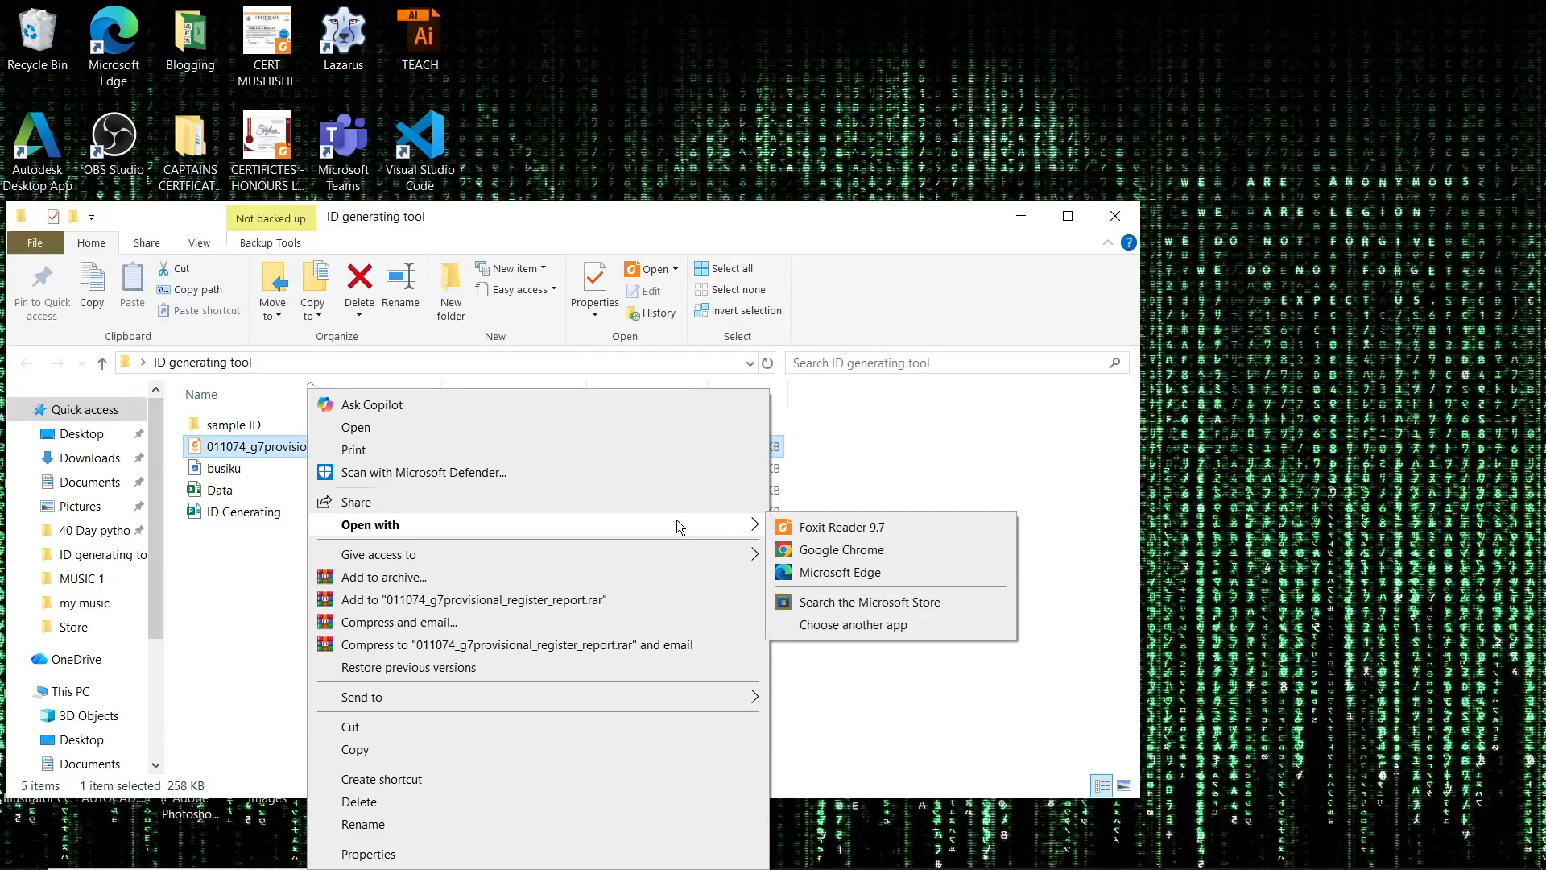
click(821, 624)
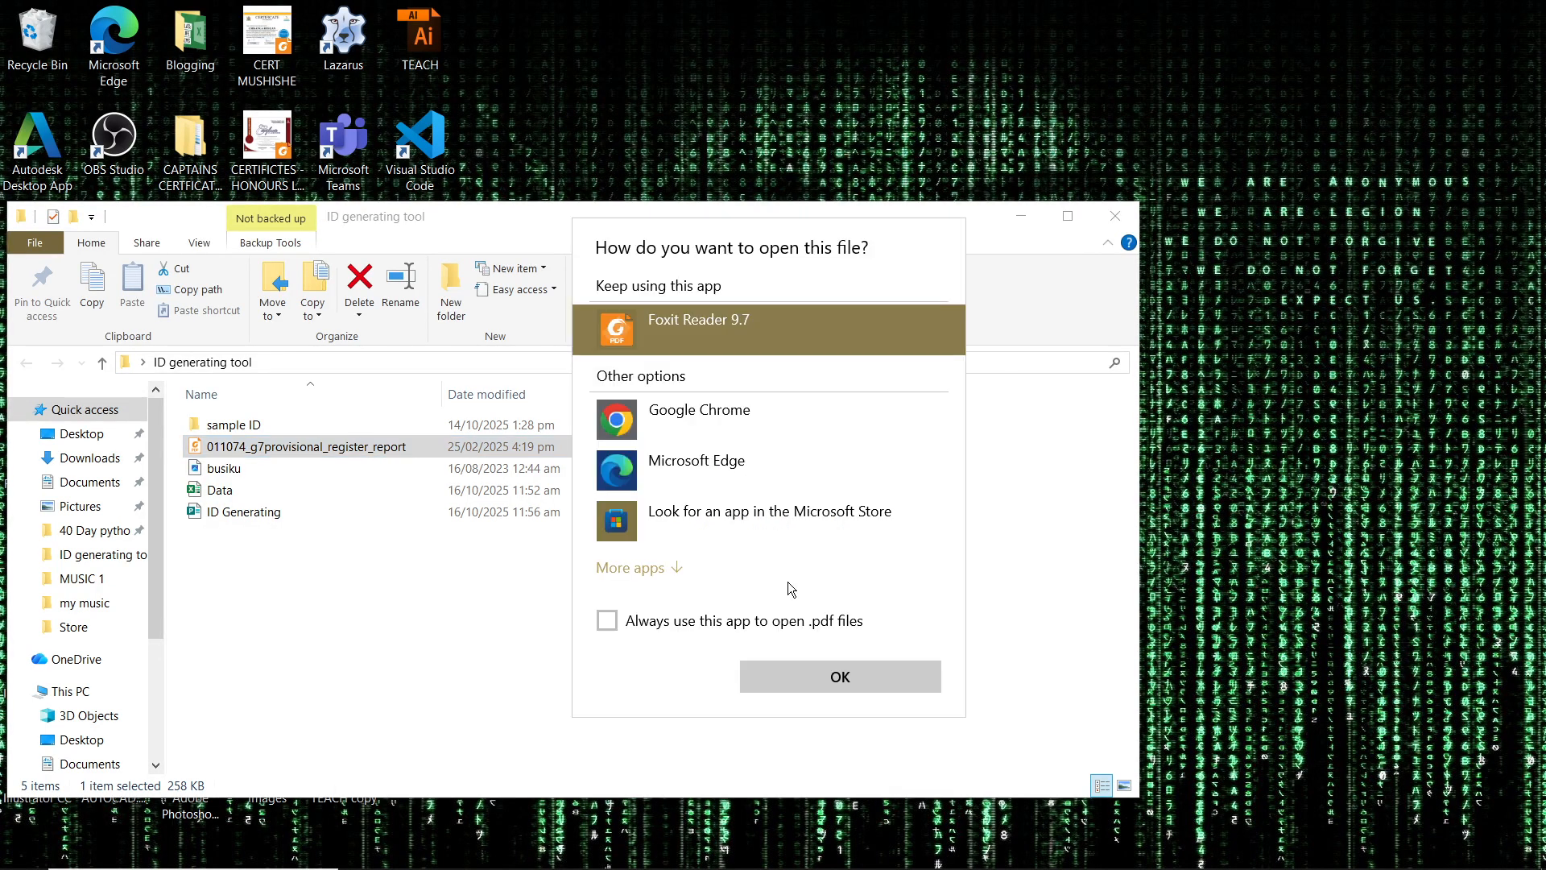
click(665, 567)
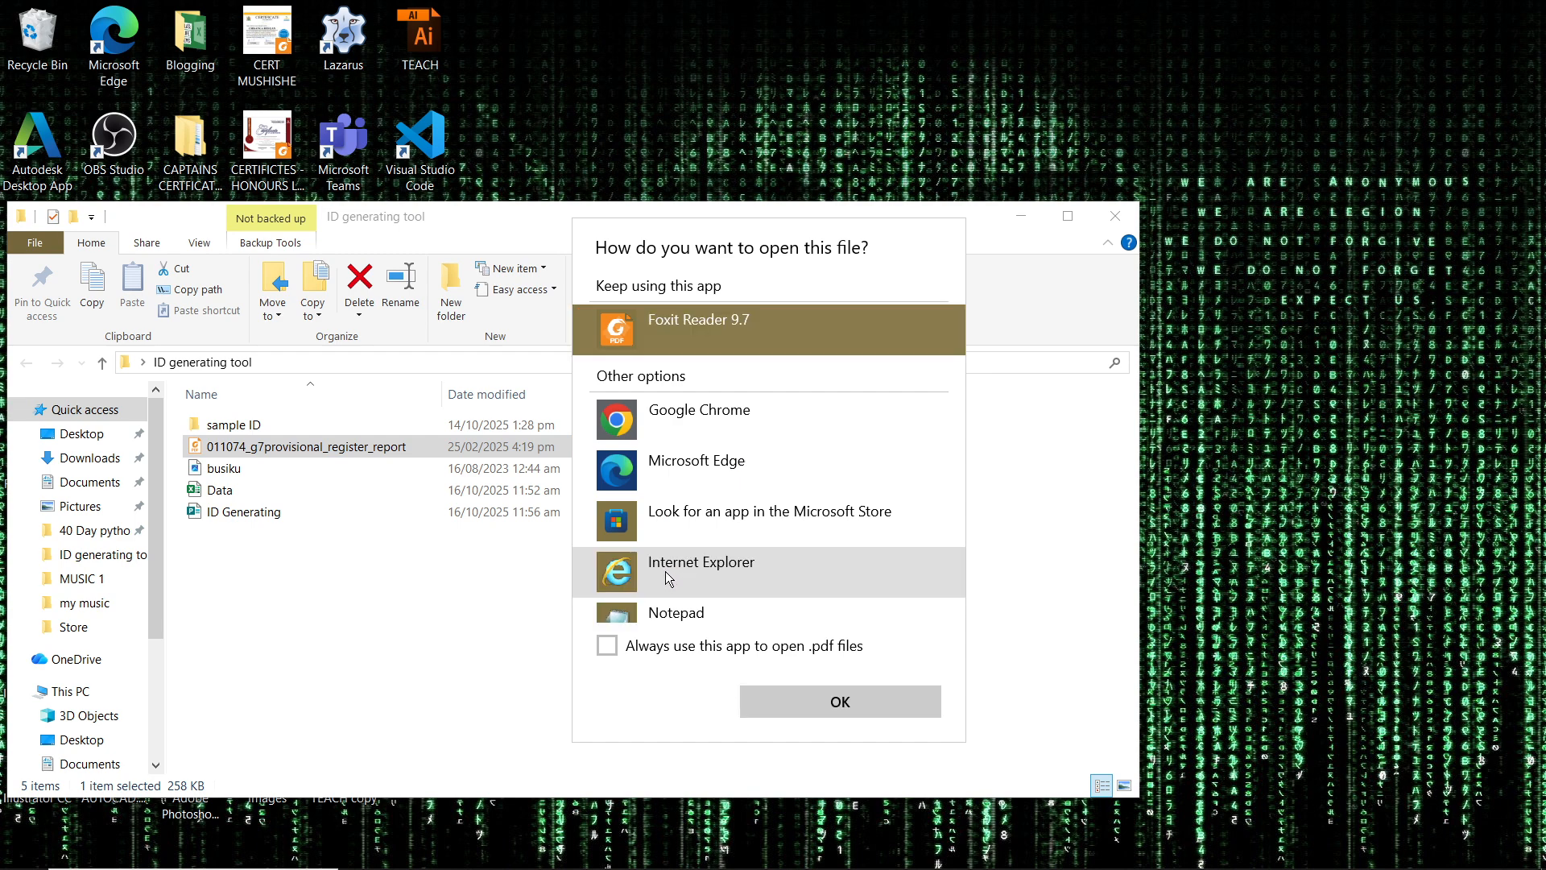
scroll(685, 561, down, 3)
scroll(685, 561, down, 3)
click(688, 508)
click(793, 702)
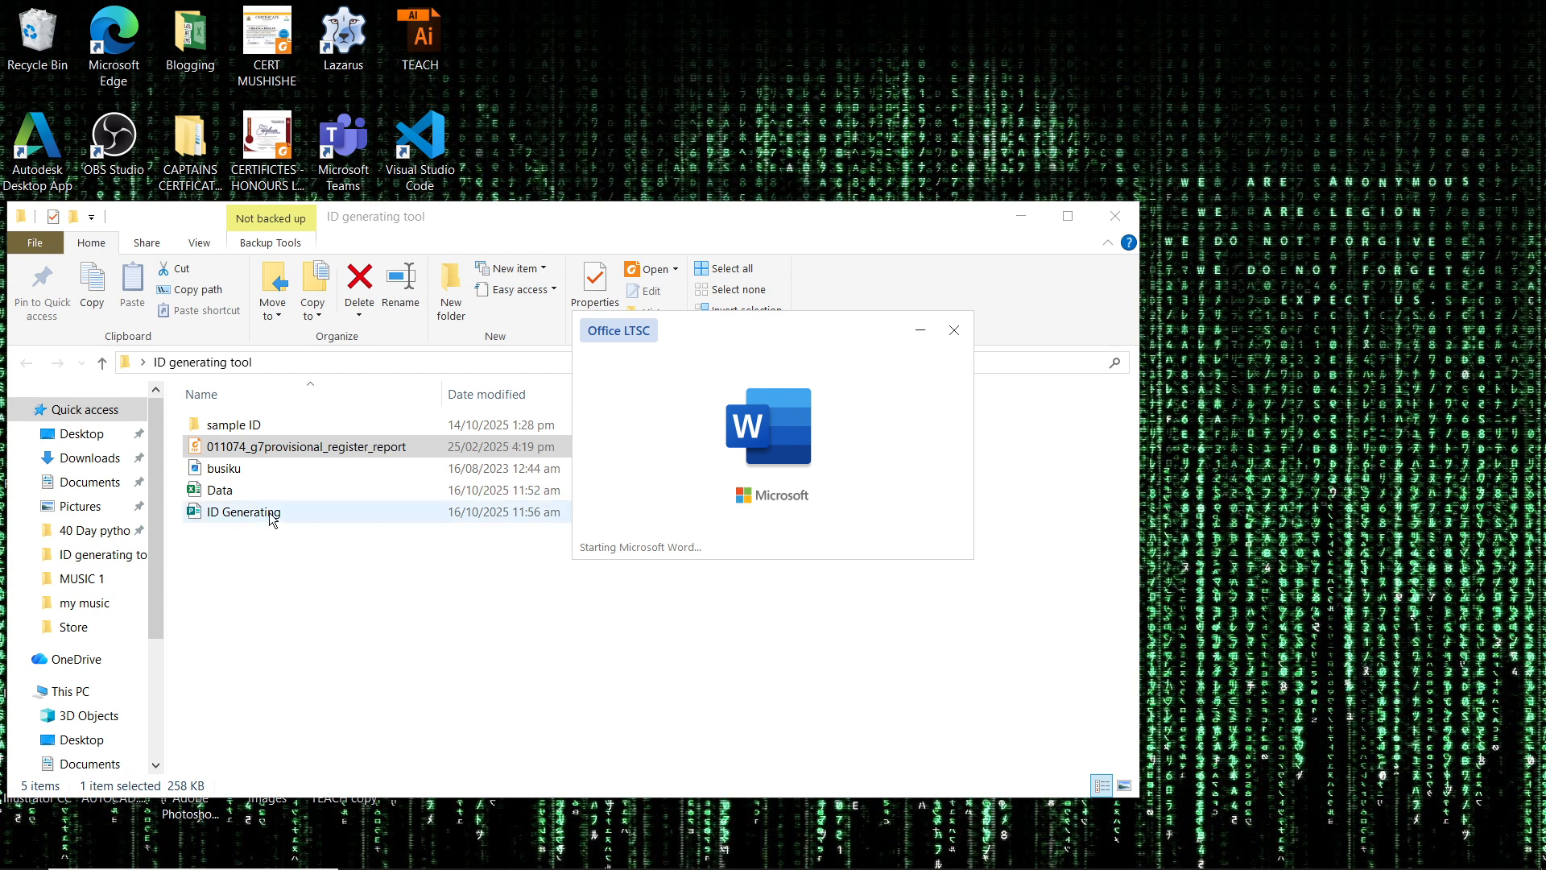
Step: Open the Data workbook and review its EXAM NO, FULL NAME, SEX, DOB and PHOTO columns, including the photo file name entry
click(232, 495)
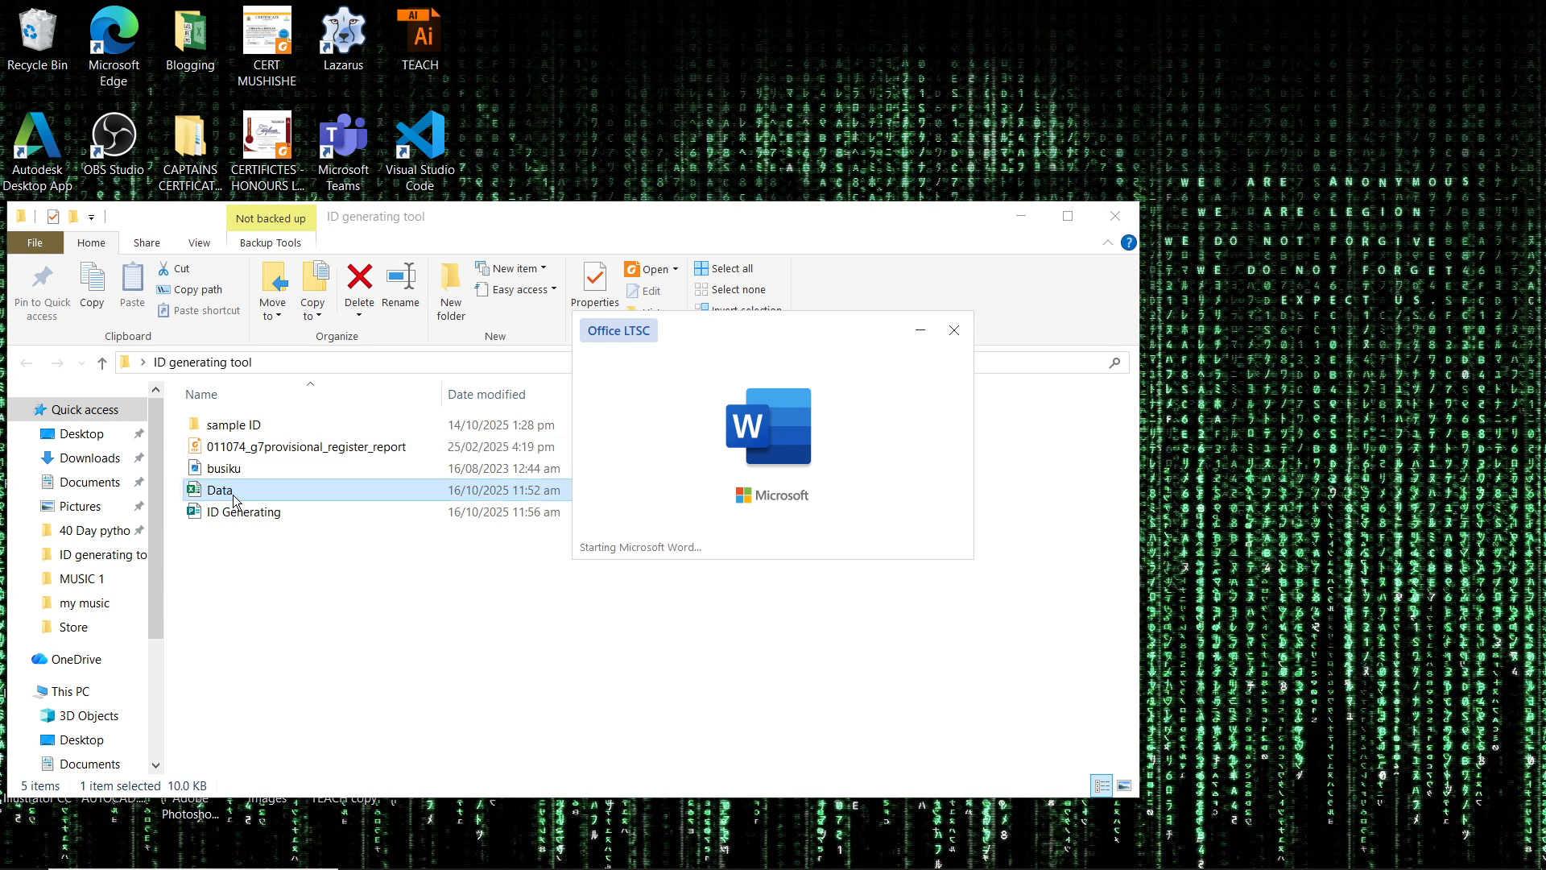
double_click(234, 494)
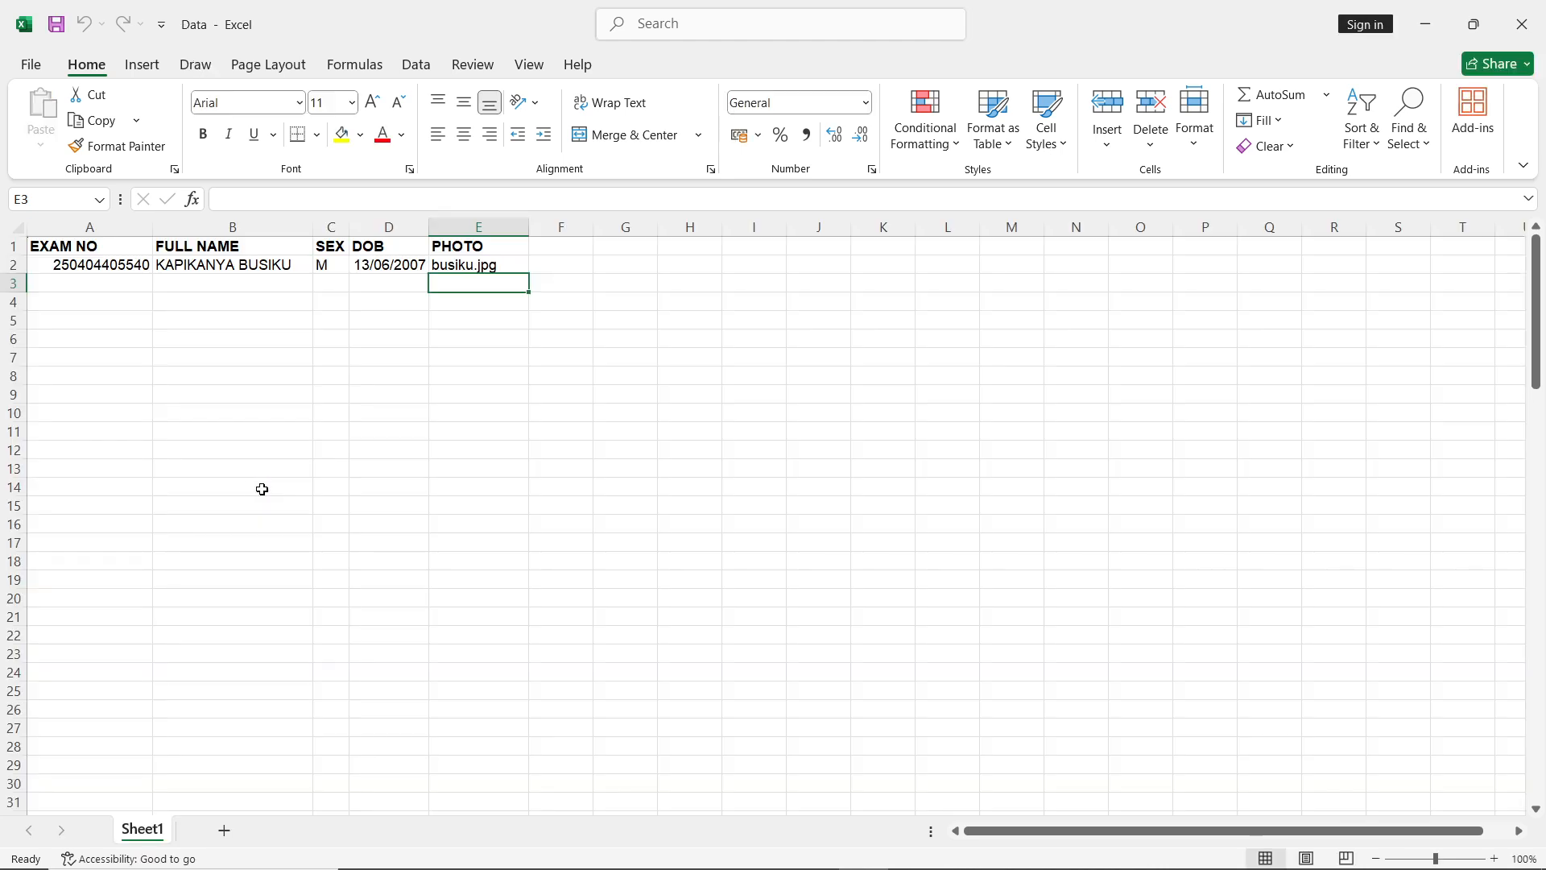
click(69, 250)
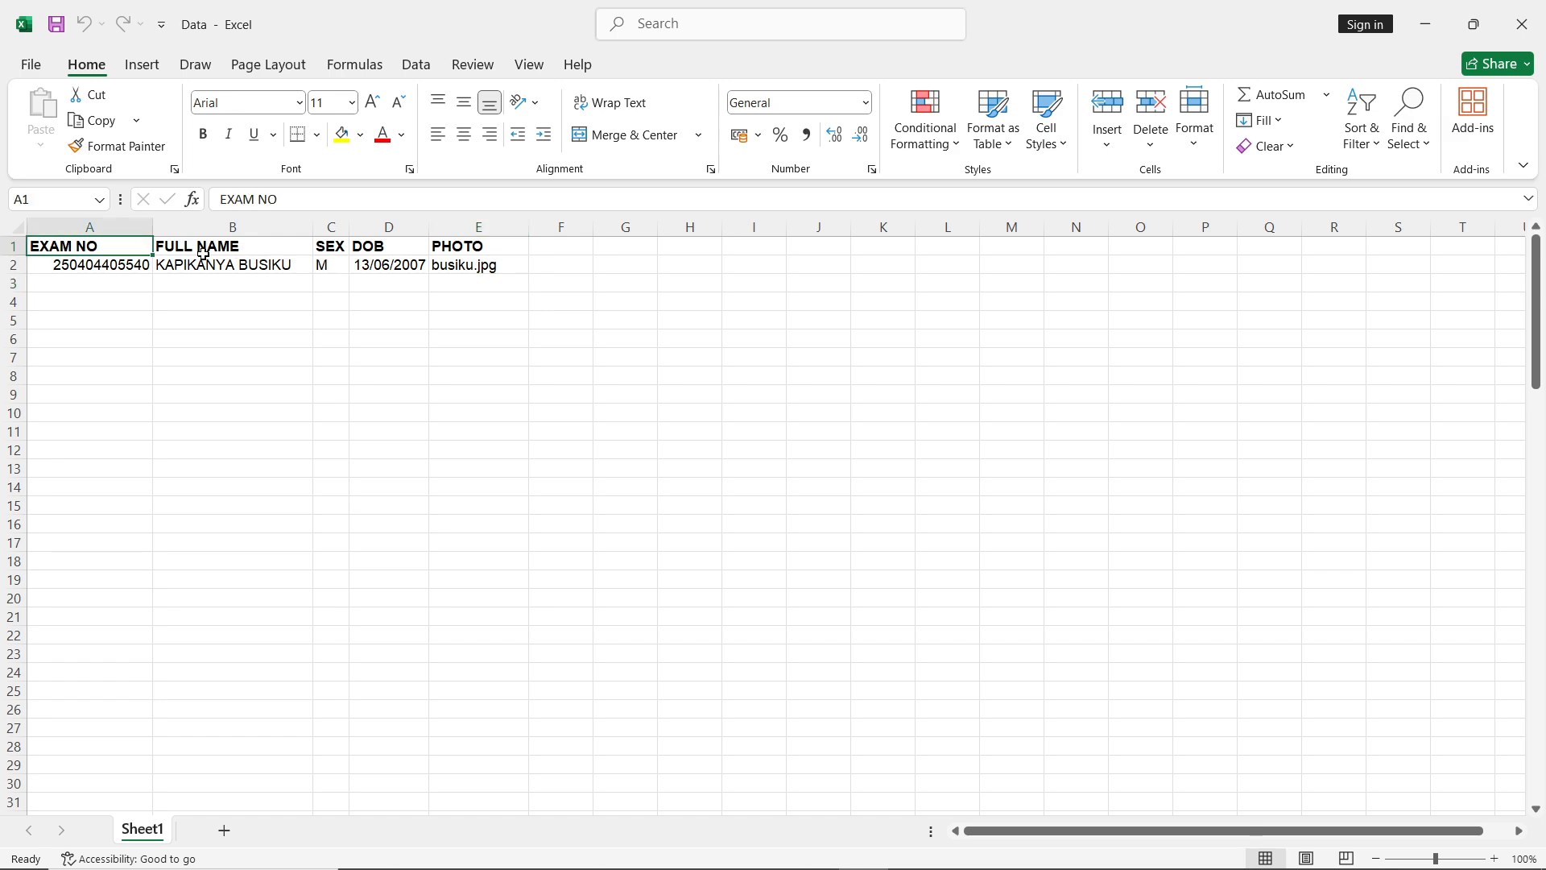
click(335, 248)
click(375, 247)
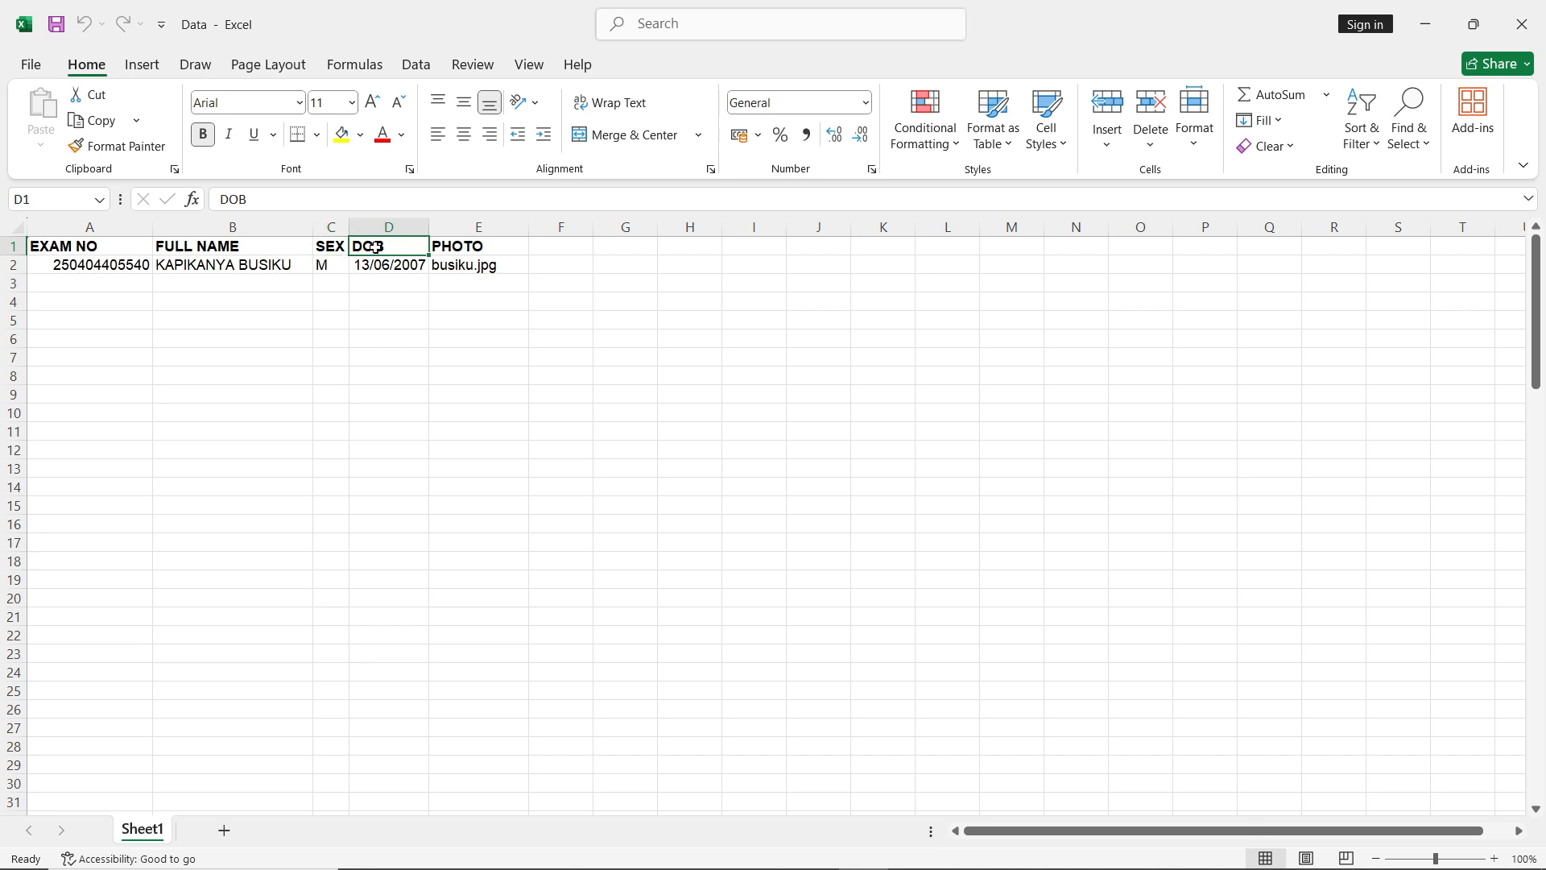
click(471, 245)
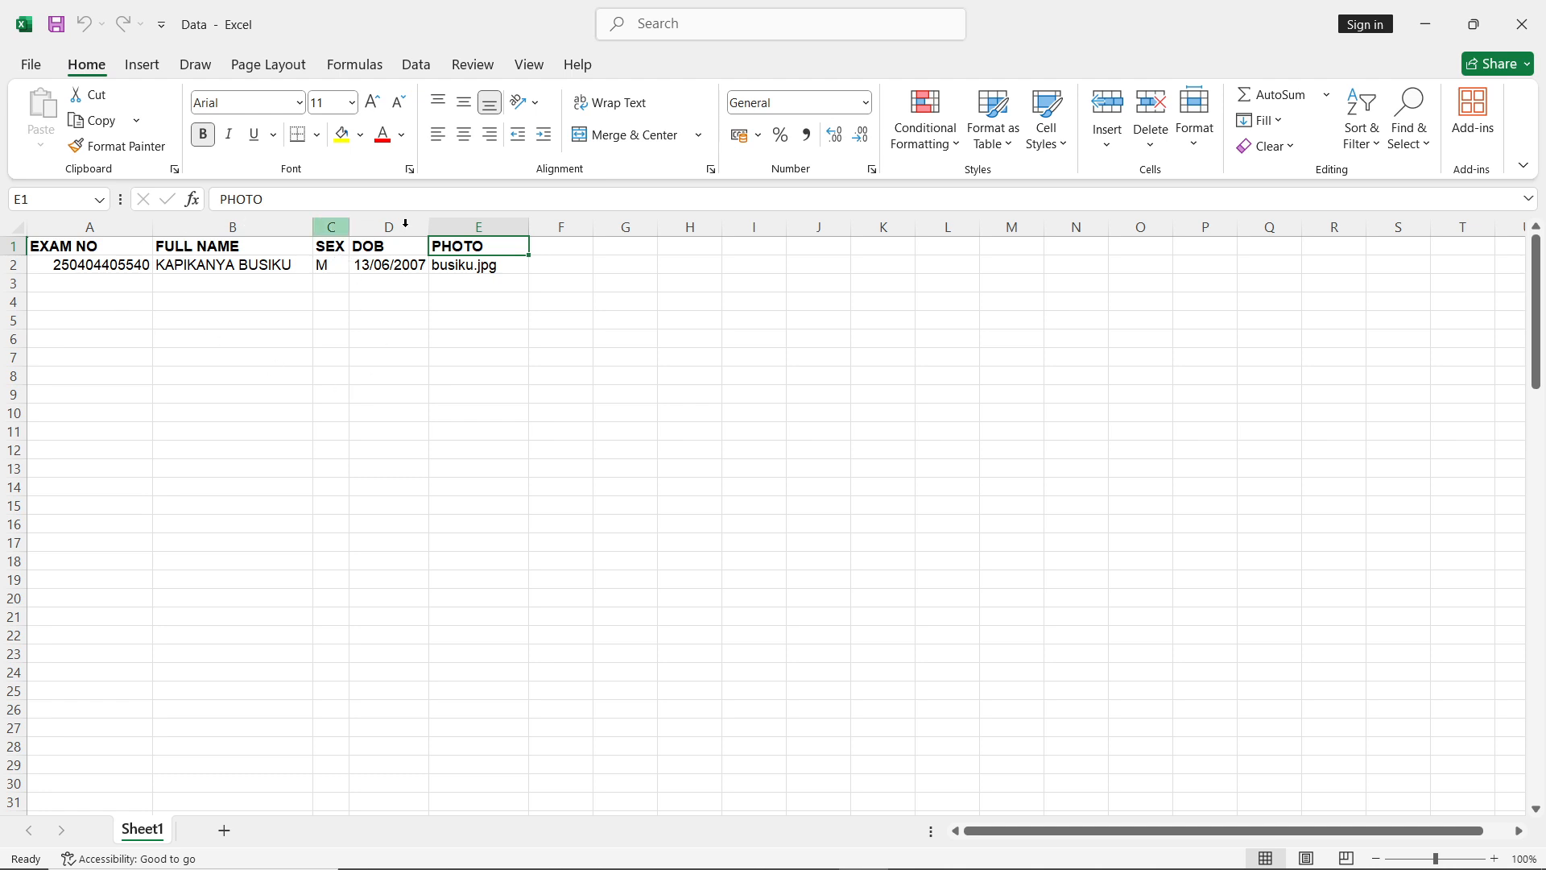
click(466, 261)
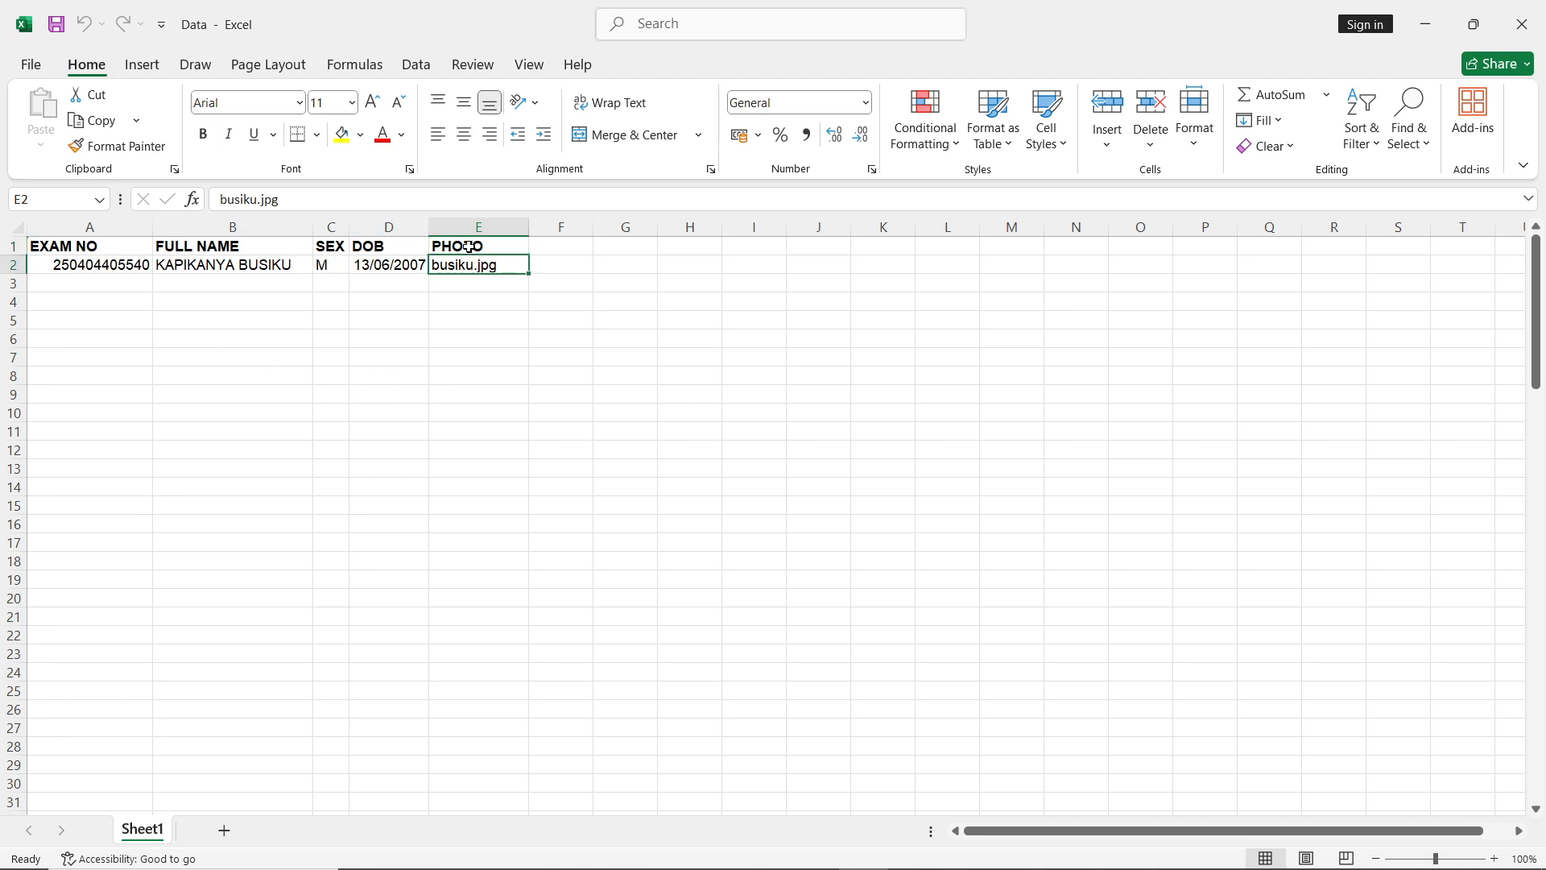
click(472, 246)
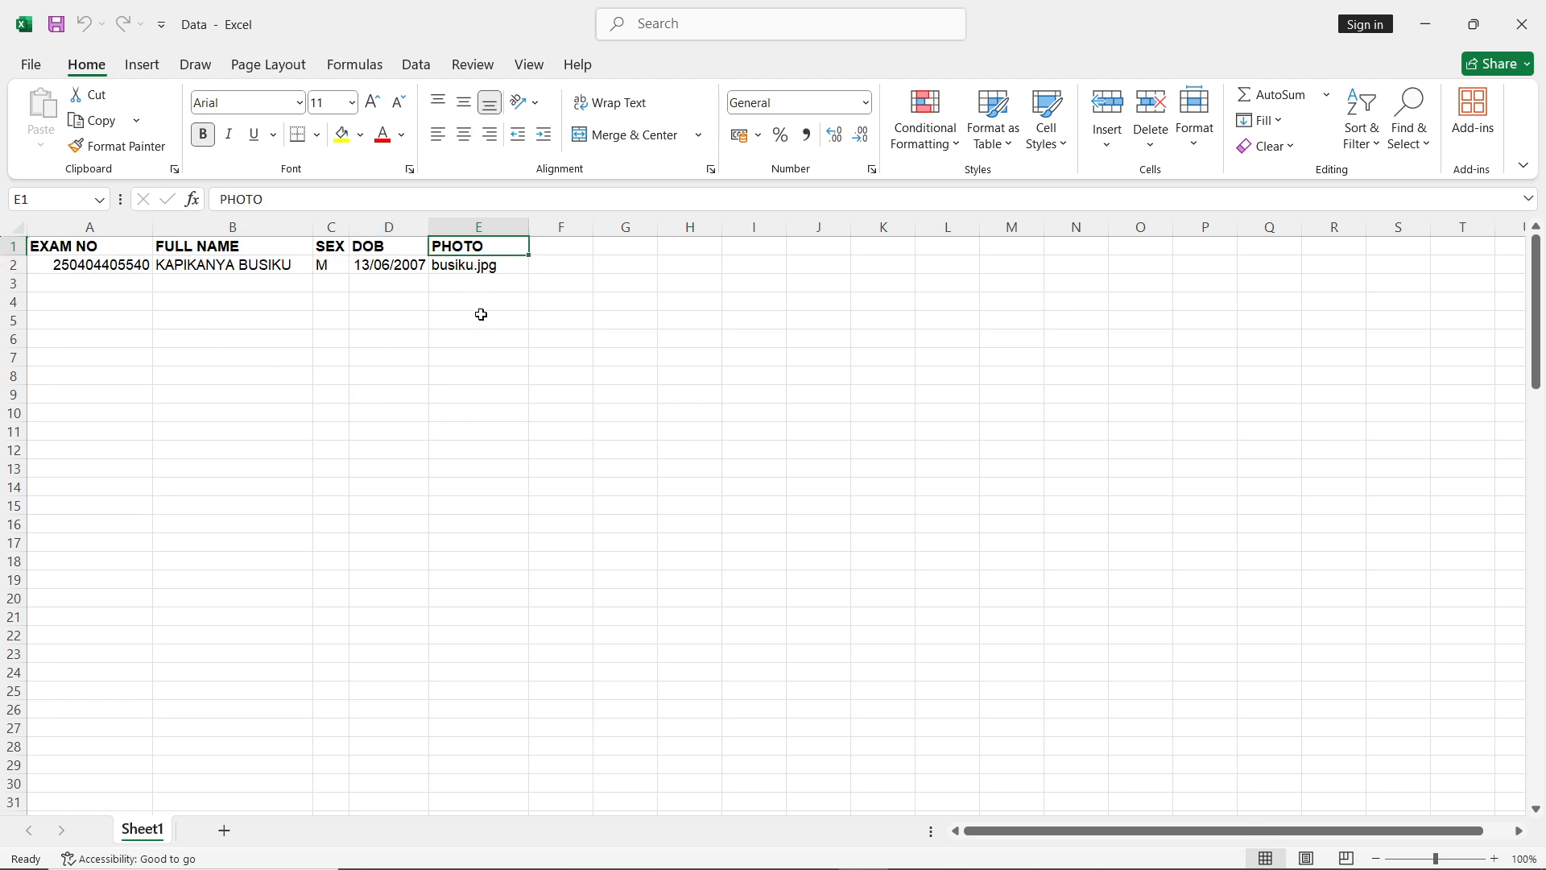
click(442, 267)
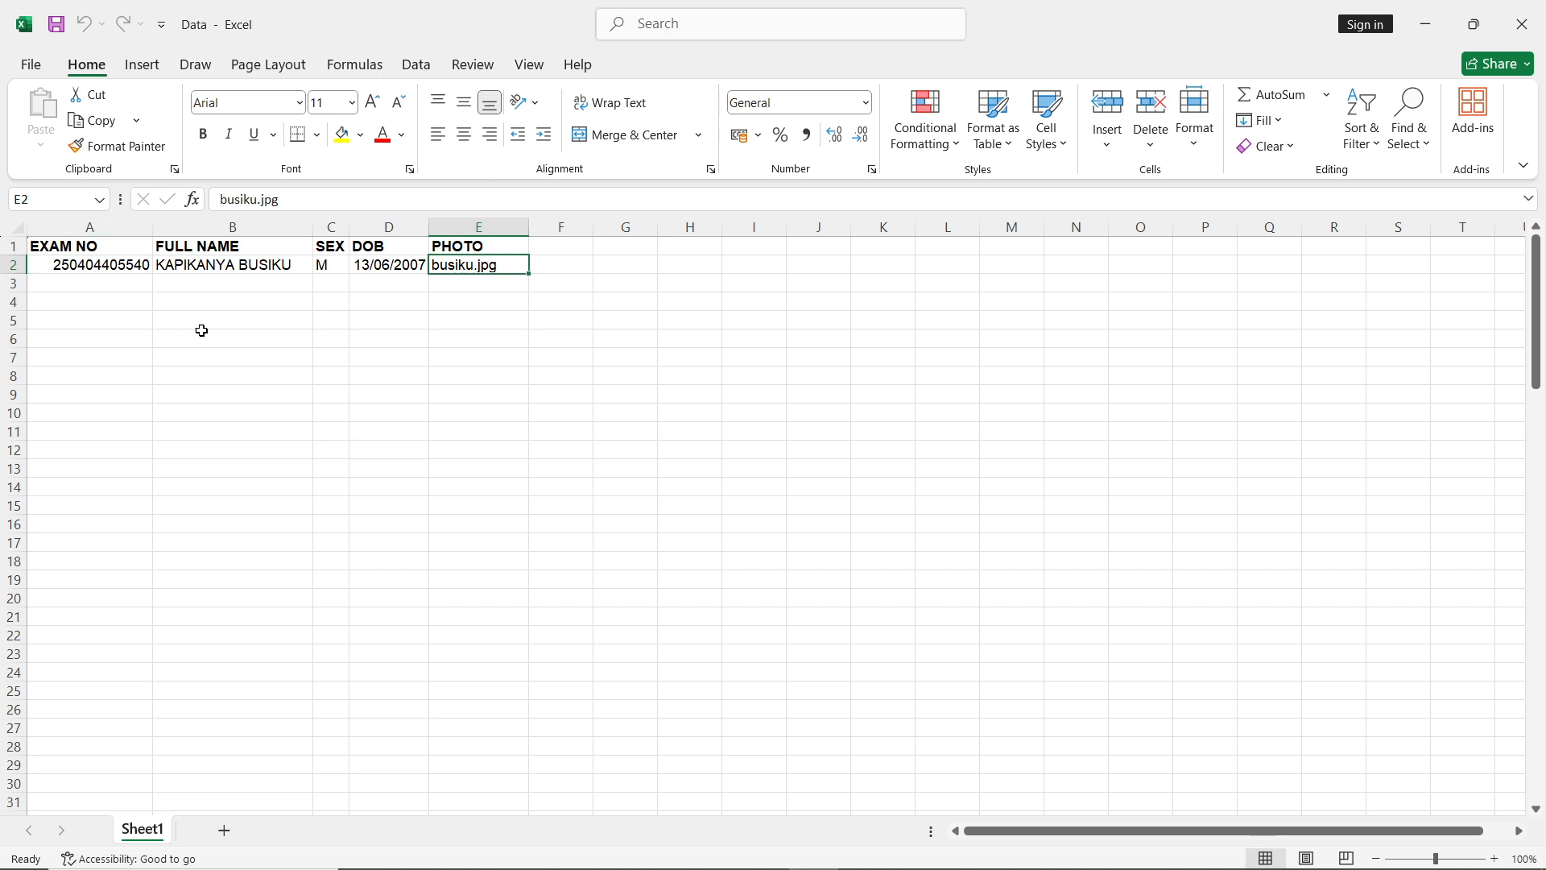
Step: Switch to the converted register in Word, enable editing and look over the first page
click(864, 854)
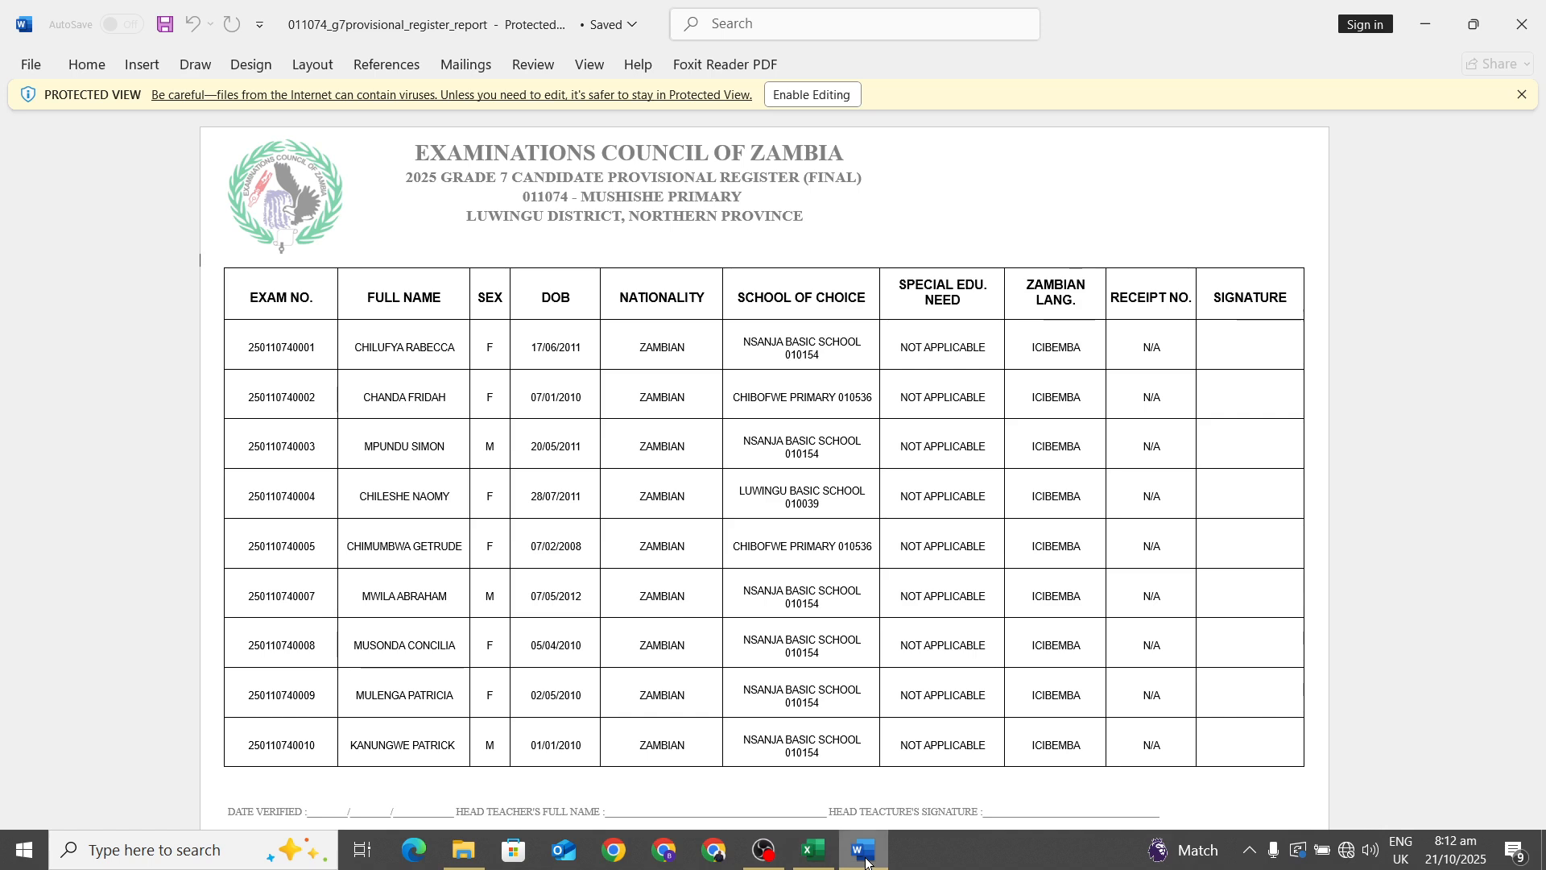
click(824, 95)
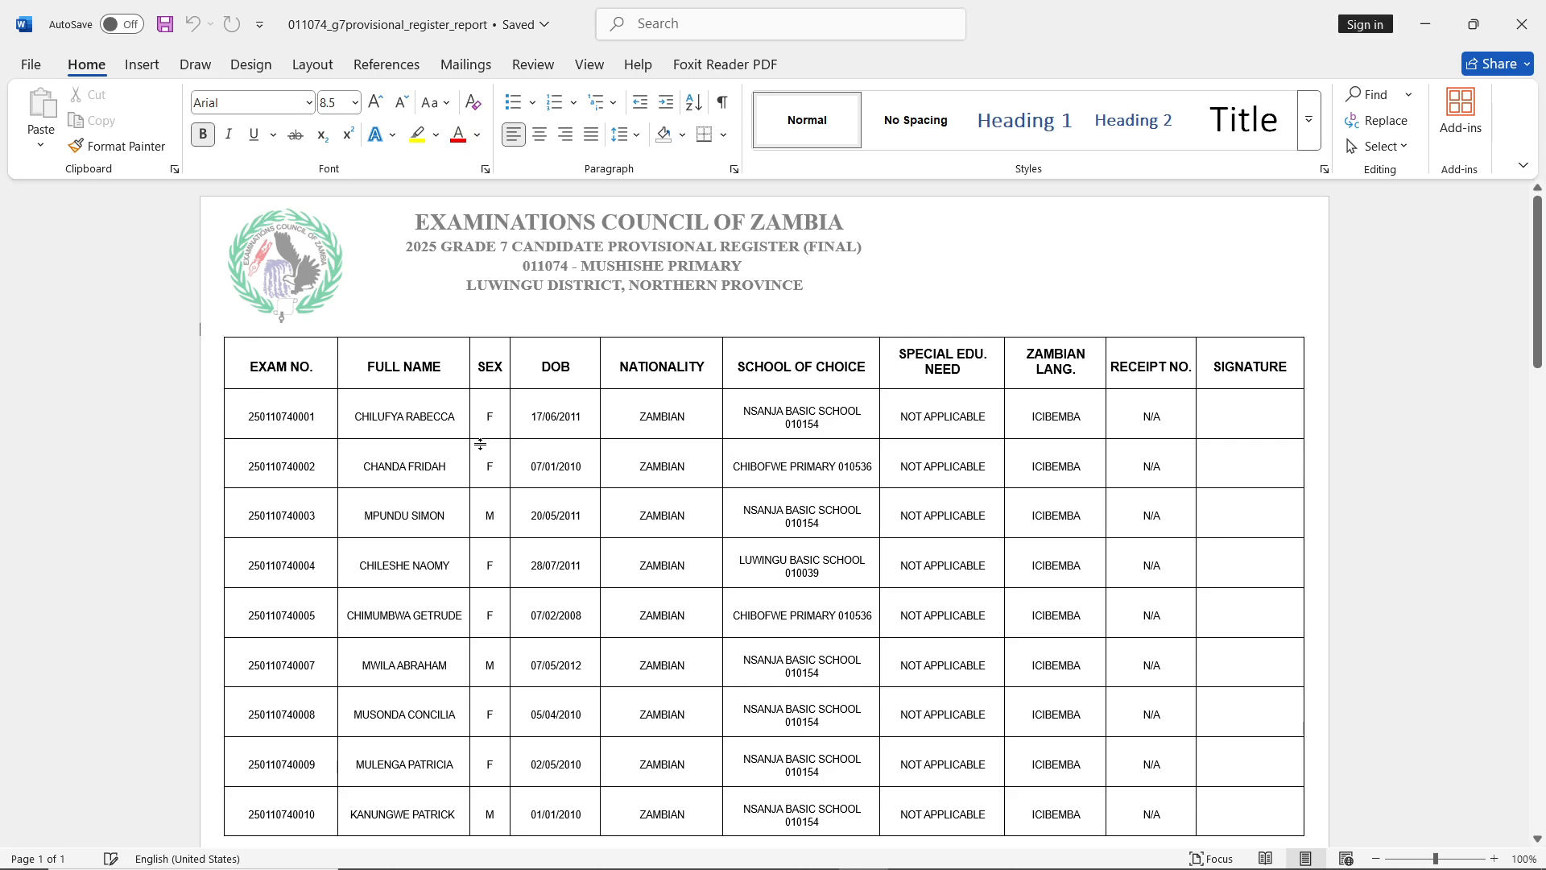
scroll(593, 529, down, 3)
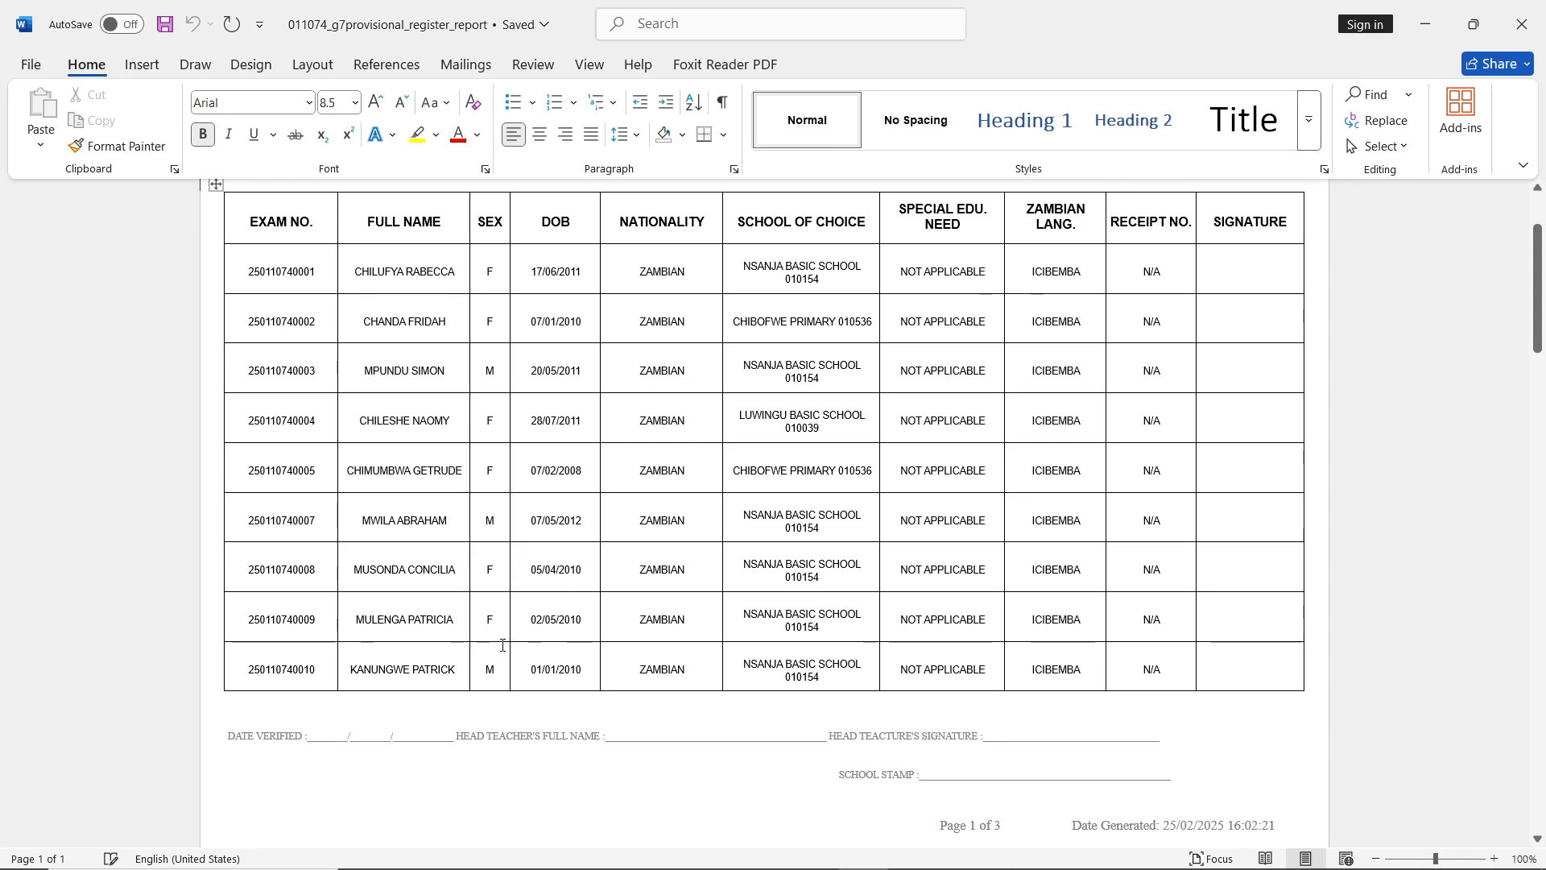
scroll(502, 645, up, 1)
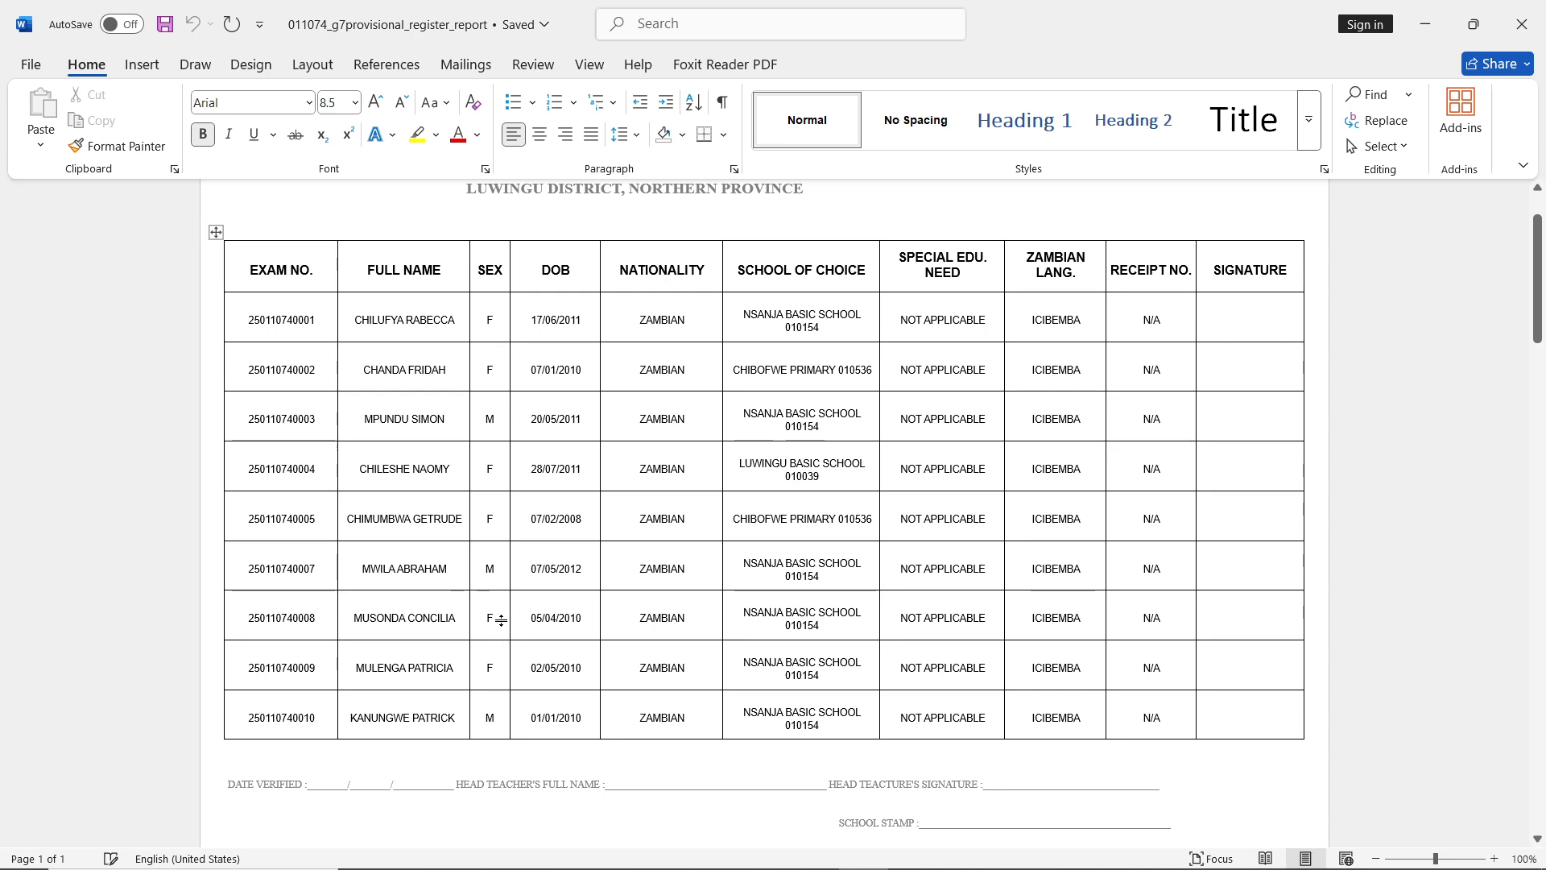
scroll(487, 451, up, 2)
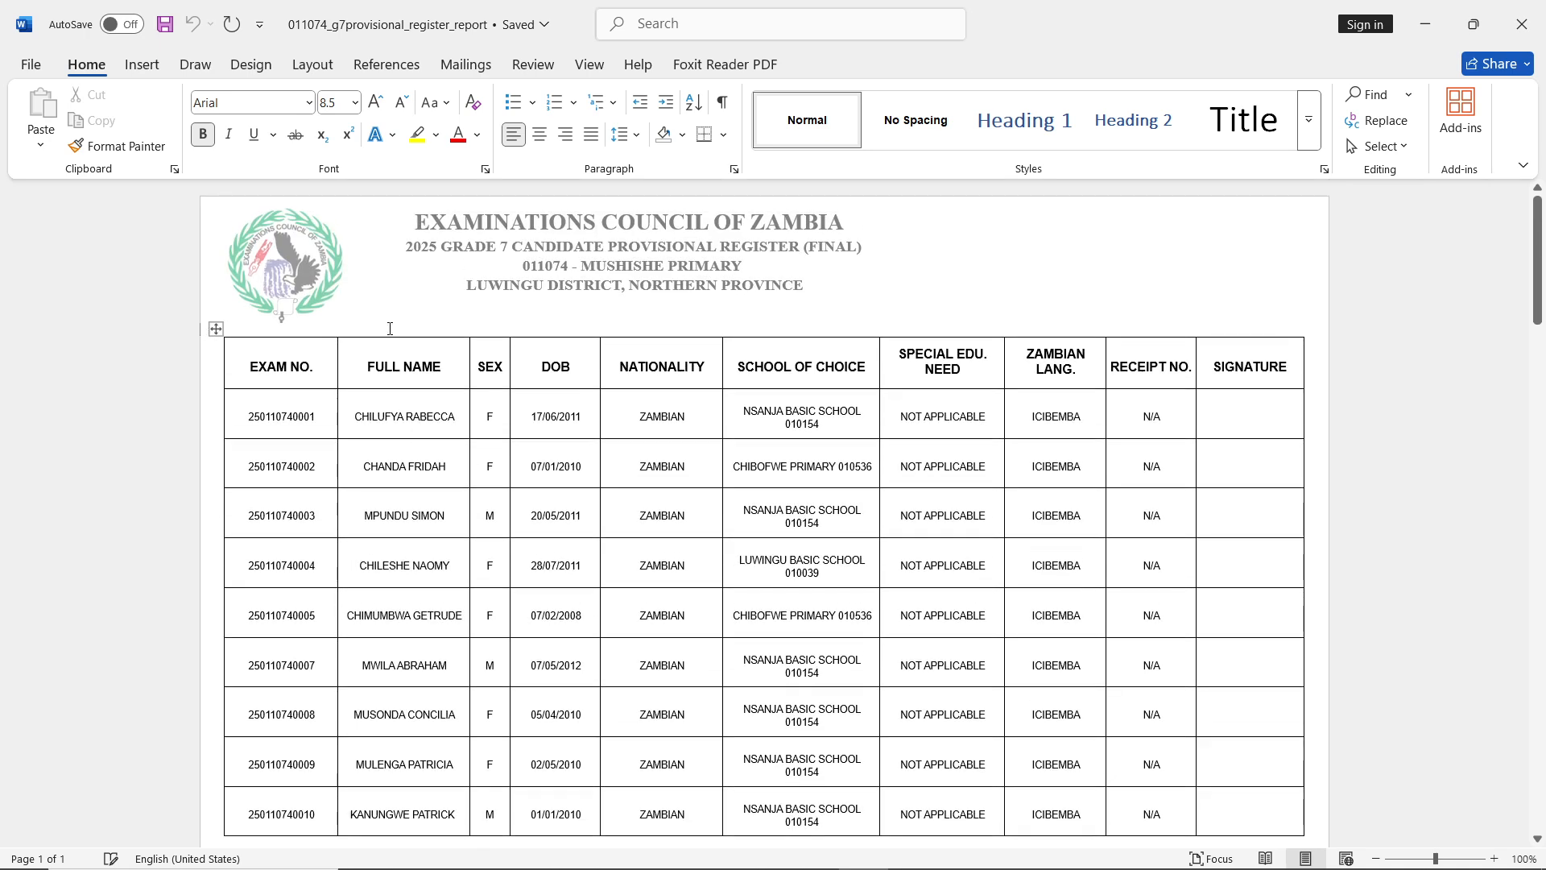
Step: Delete the entire page header, including the council logo and the school title lines, and return to the document body
double_click(398, 229)
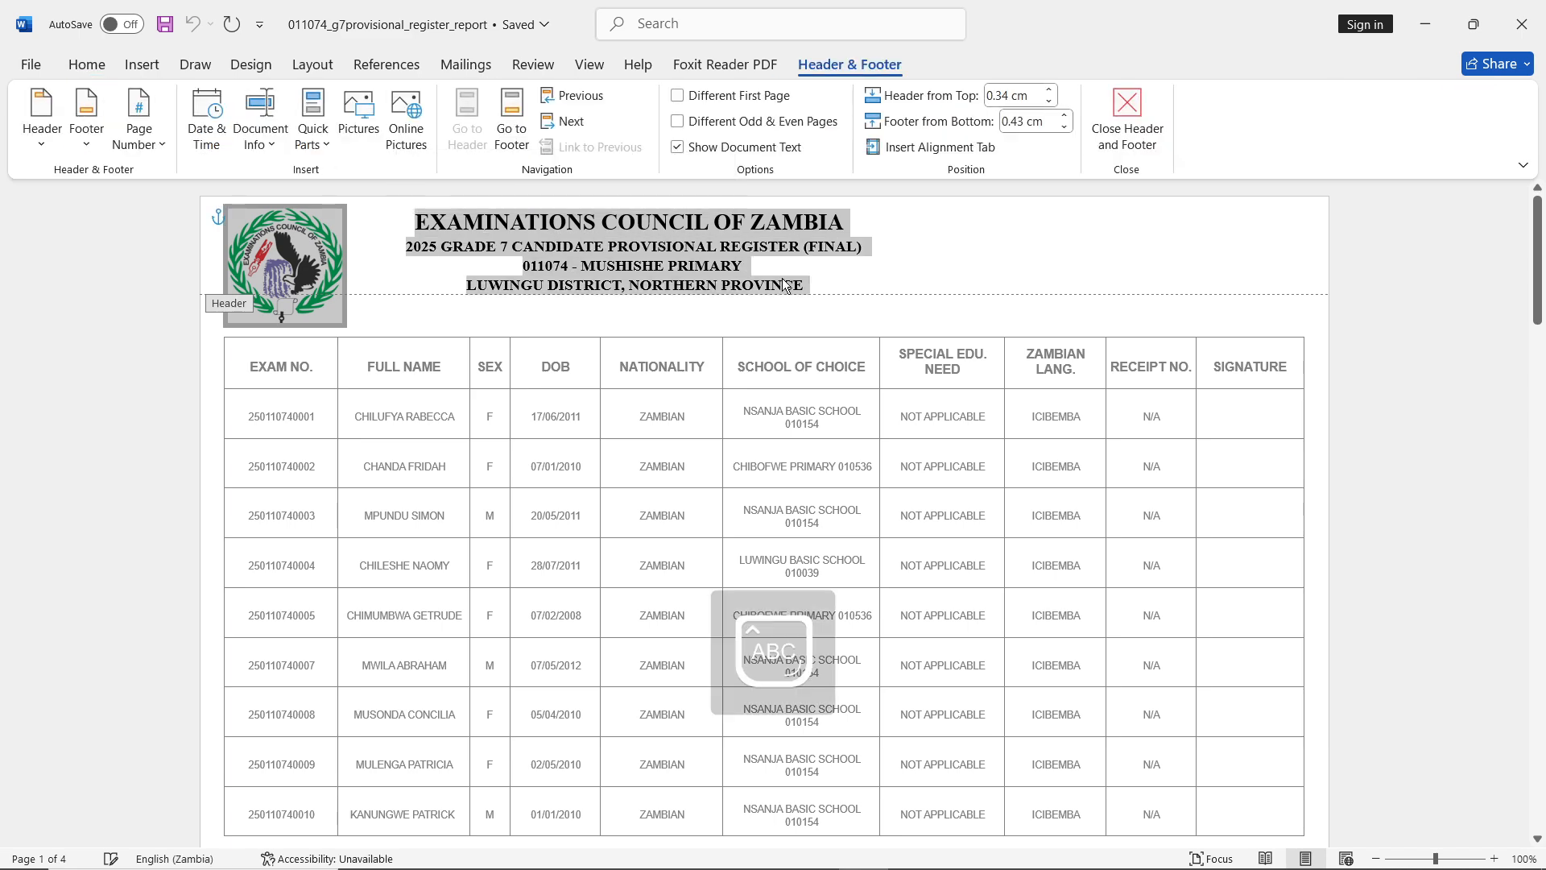
key(Delete)
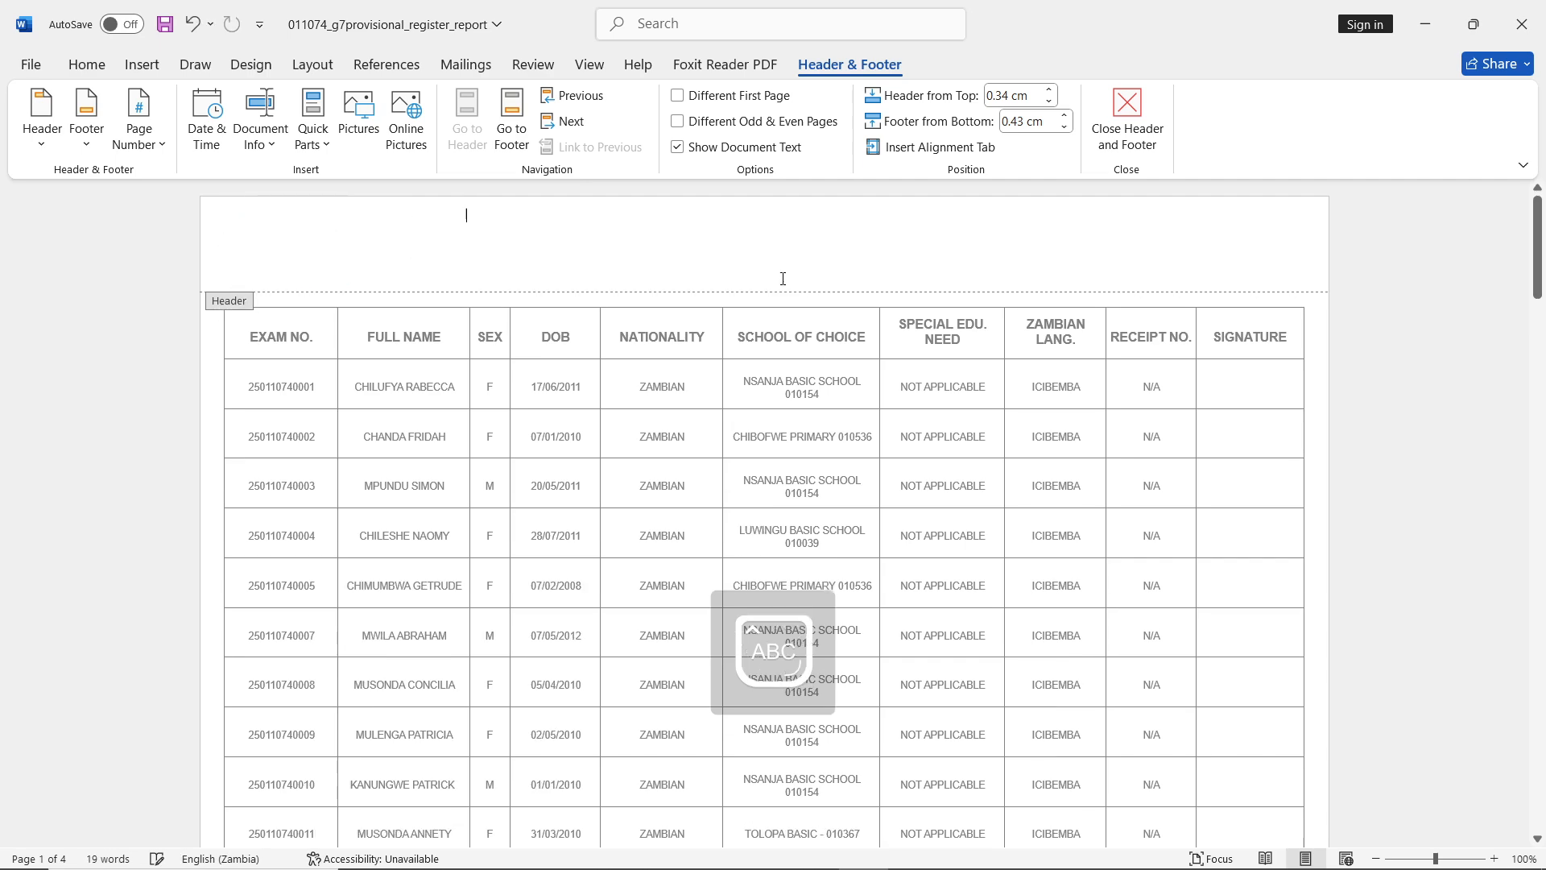
scroll(709, 439, down, 3)
scroll(697, 453, up, 3)
double_click(652, 485)
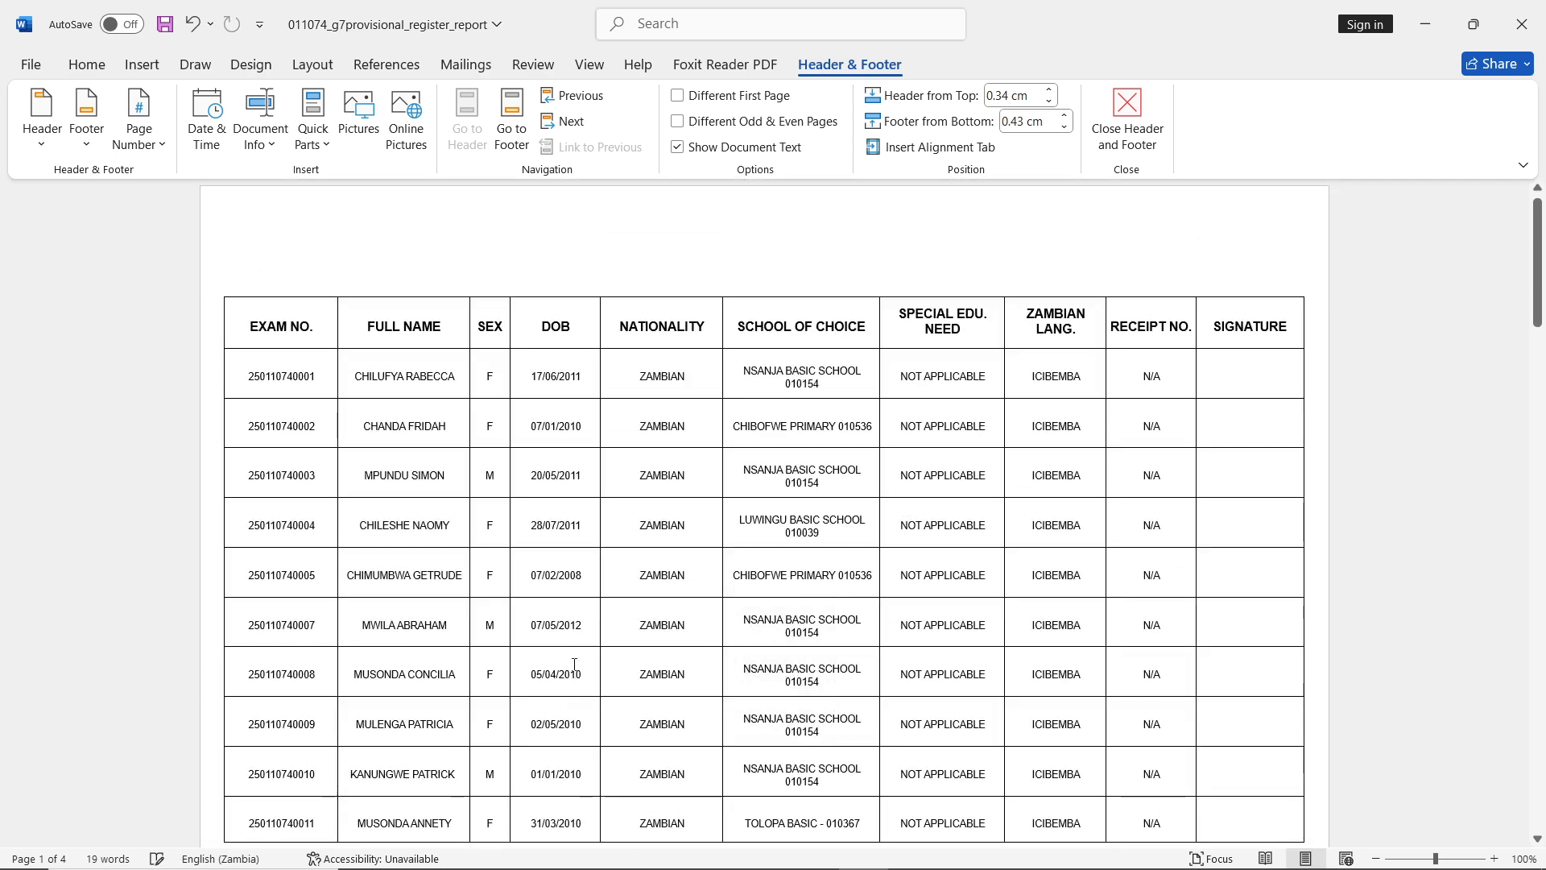
Step: Delete all footer content, including the verification, signature and school stamp lines, and return to the document body
scroll(555, 749, down, 1)
double_click(524, 791)
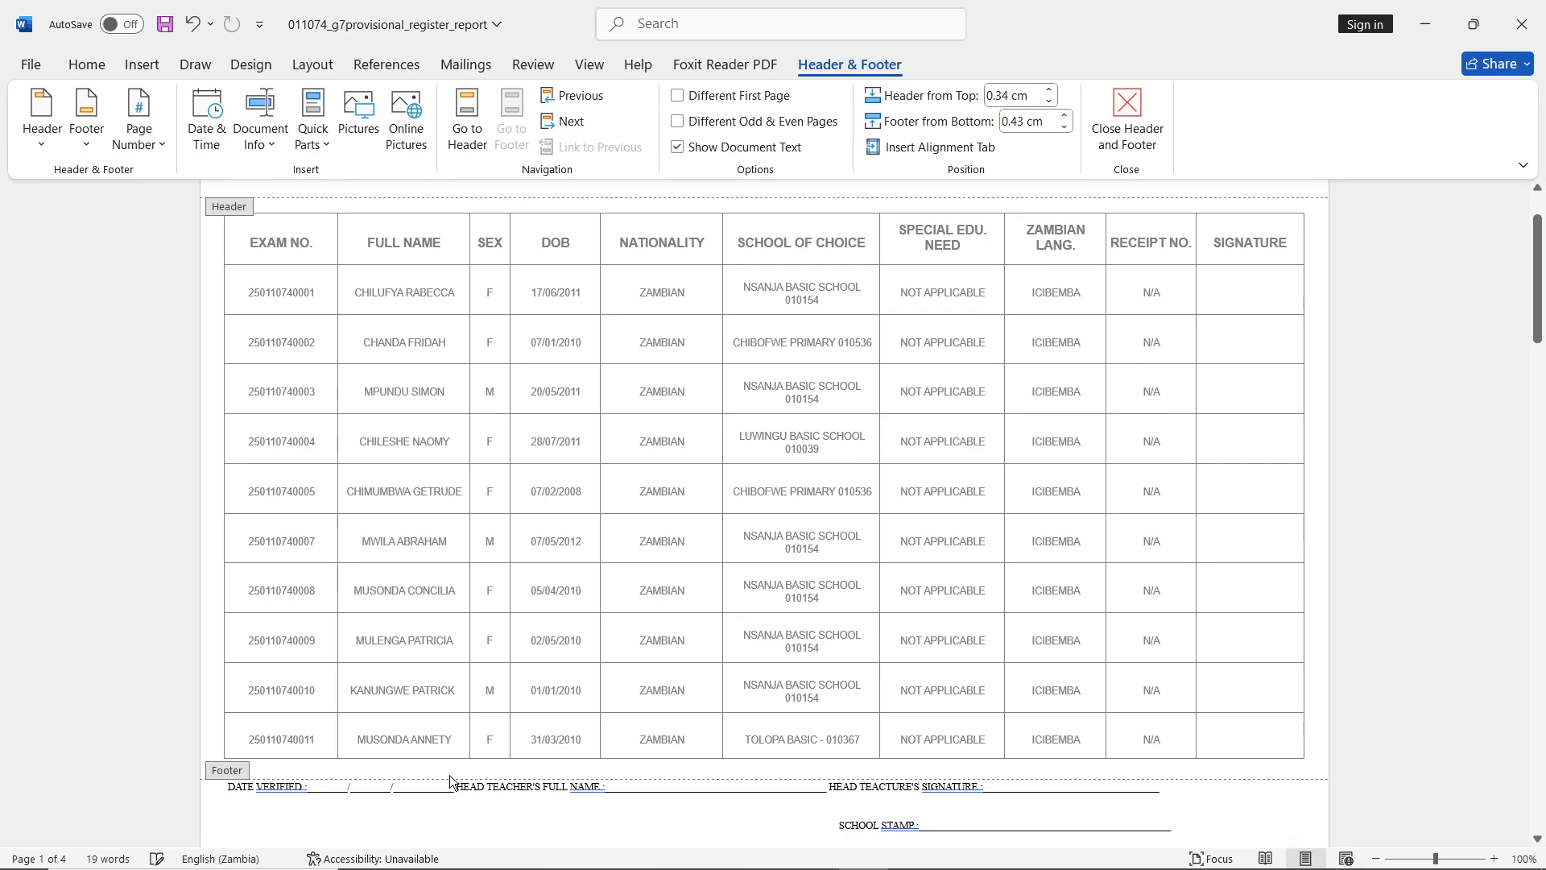
key(ctrl+a)
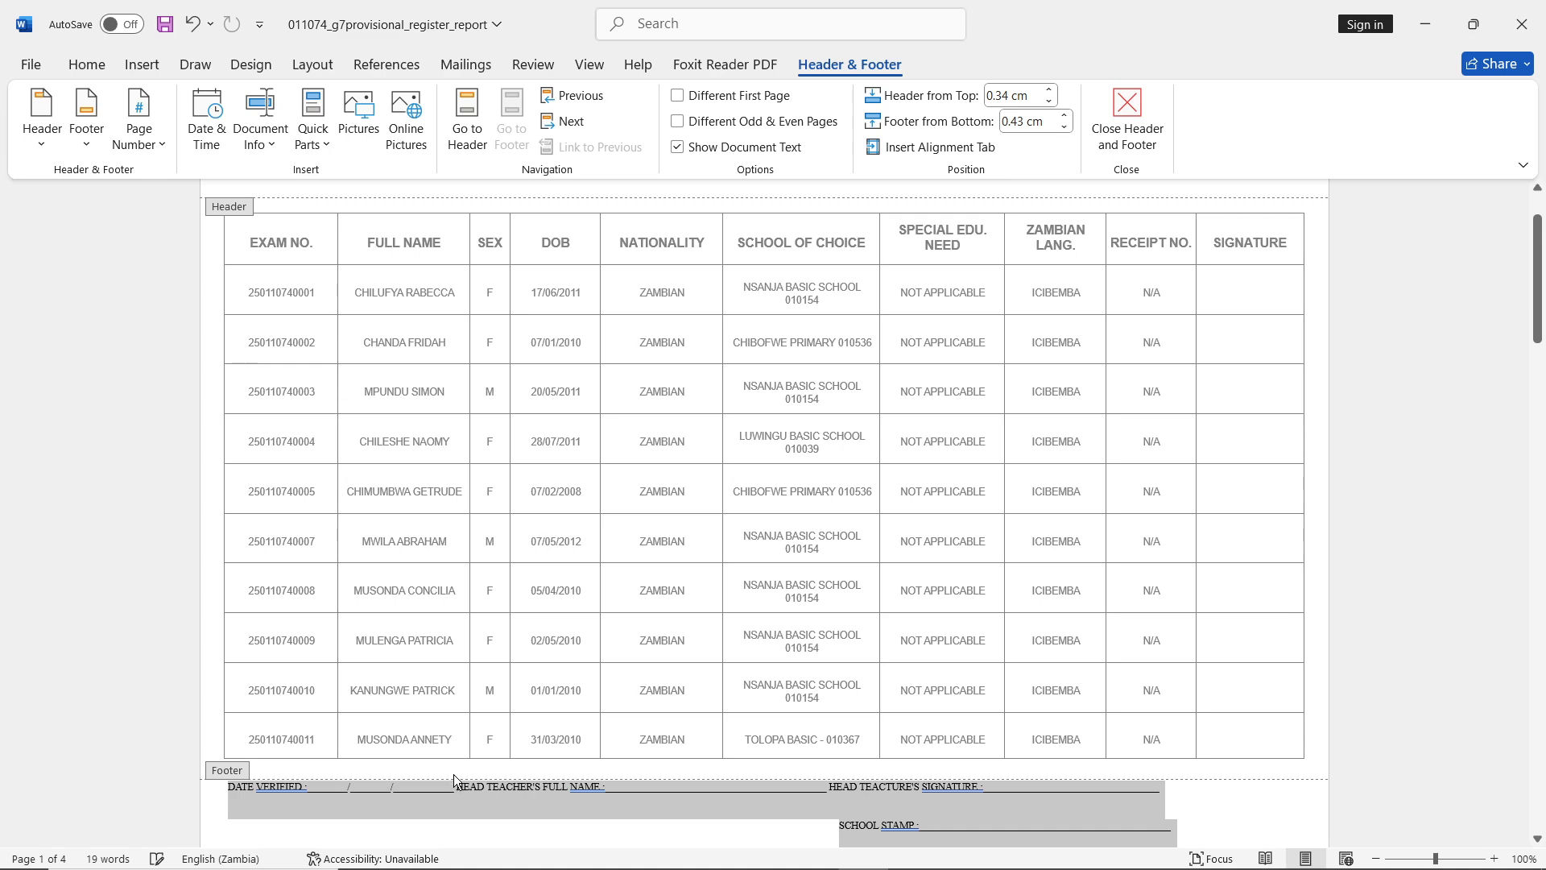
key(Delete)
double_click(608, 578)
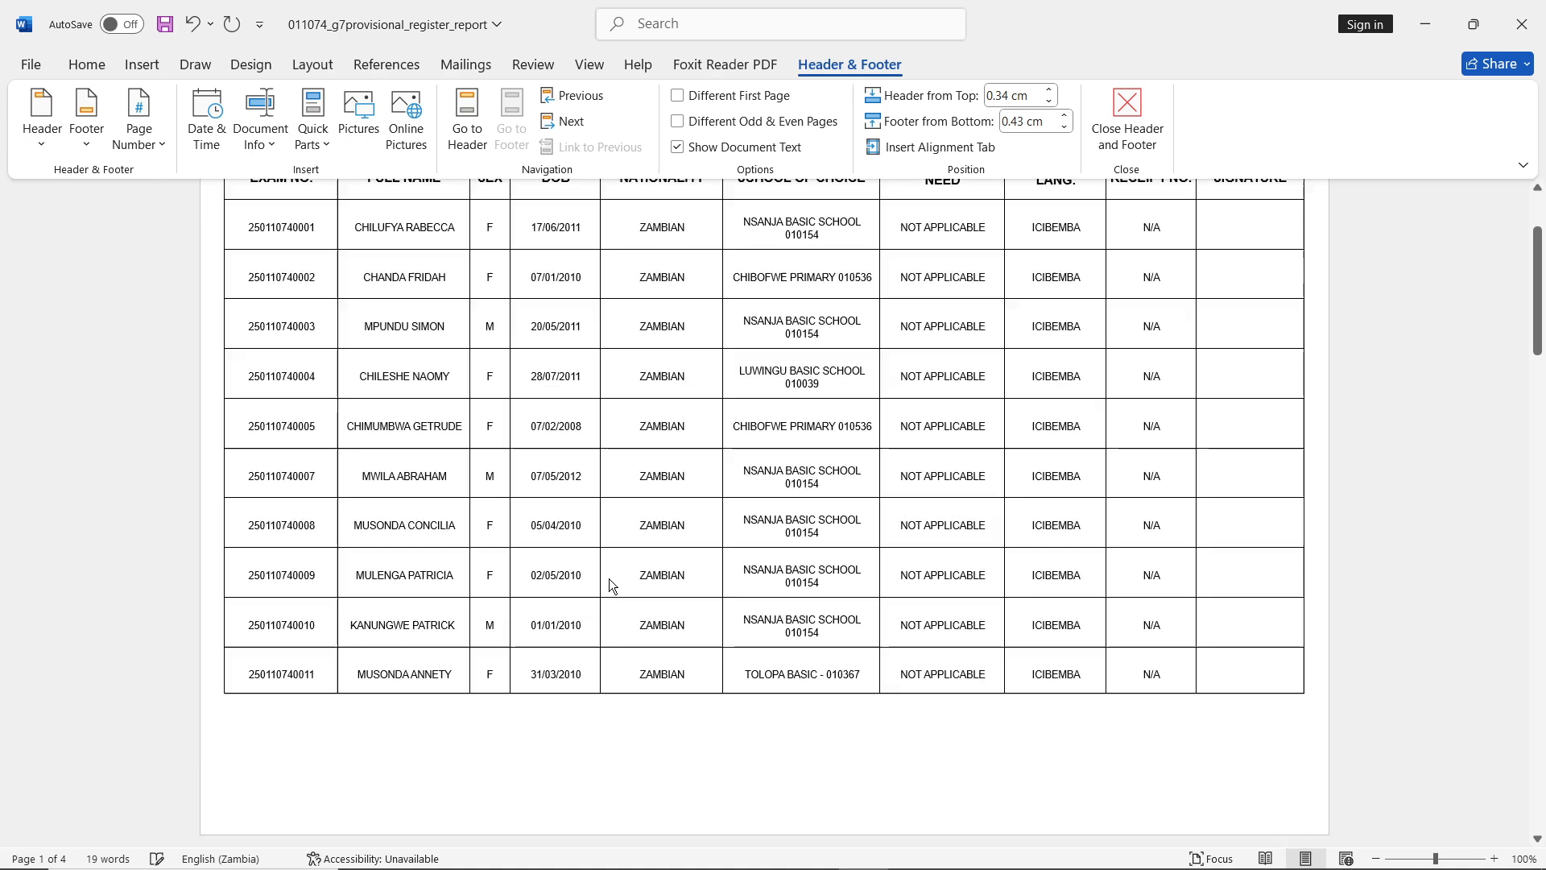
Step: Remove the blank gaps between the separate candidate tables on pages 2 and 3 to join them into one continuous table
scroll(751, 664, down, 5)
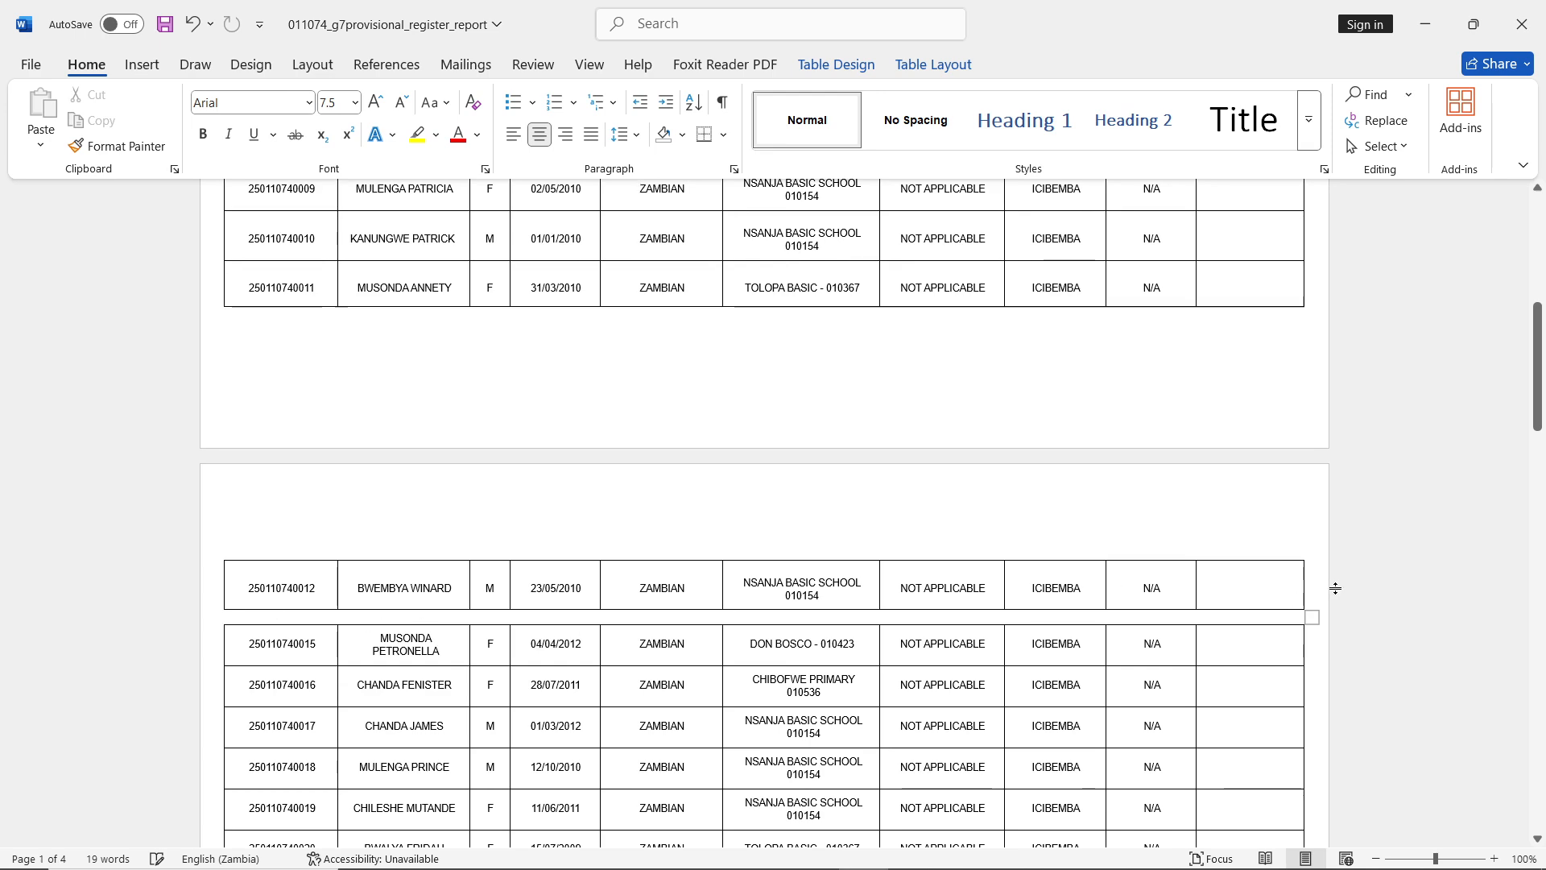
click(1307, 589)
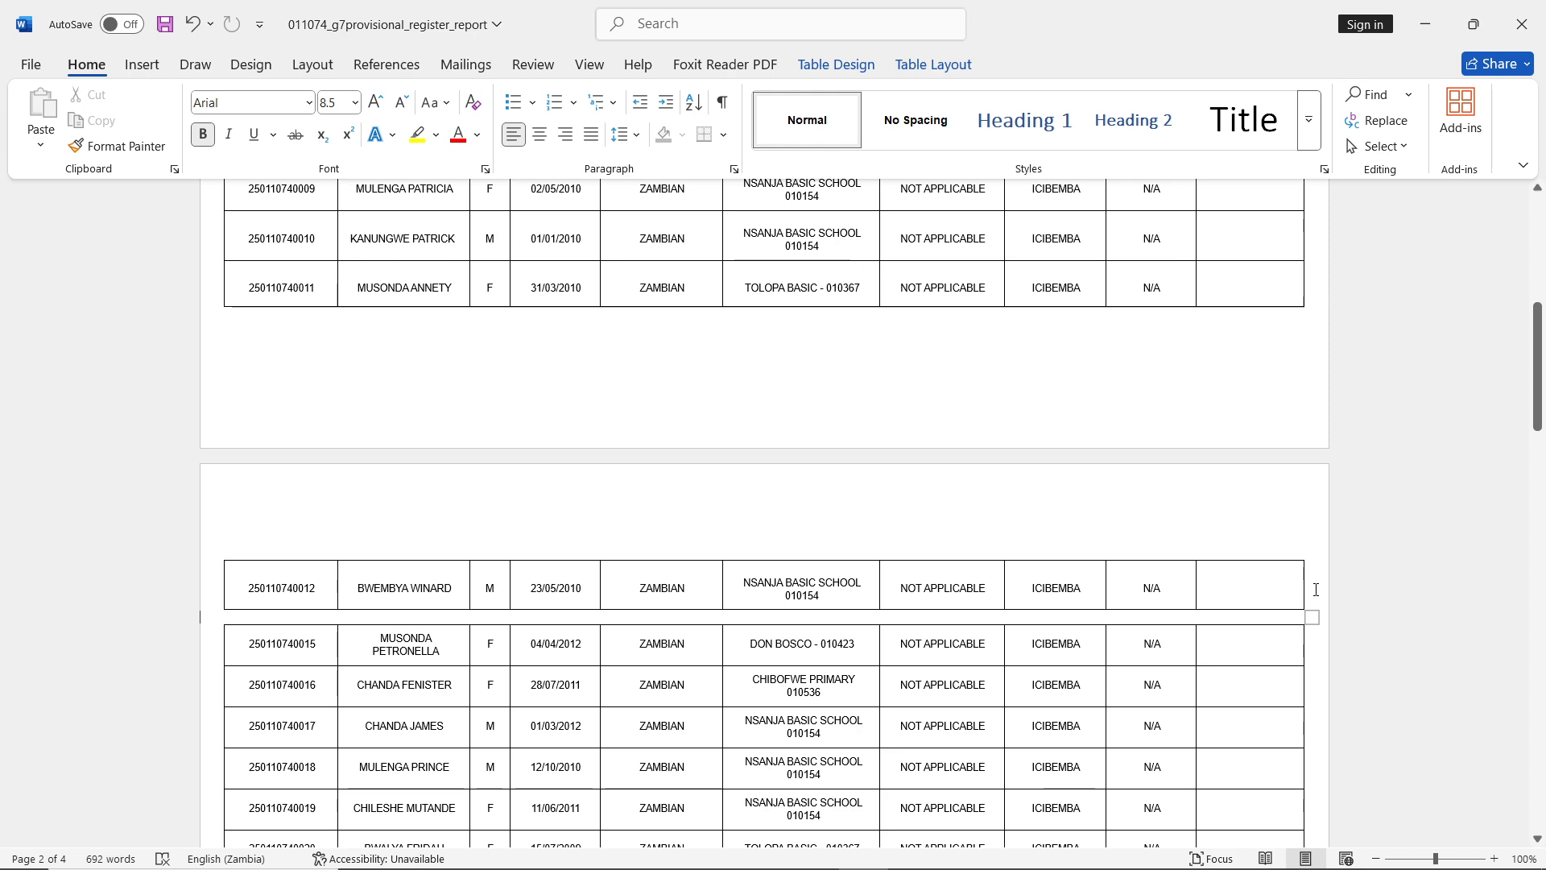
key(Delete)
scroll(1104, 709, down, 4)
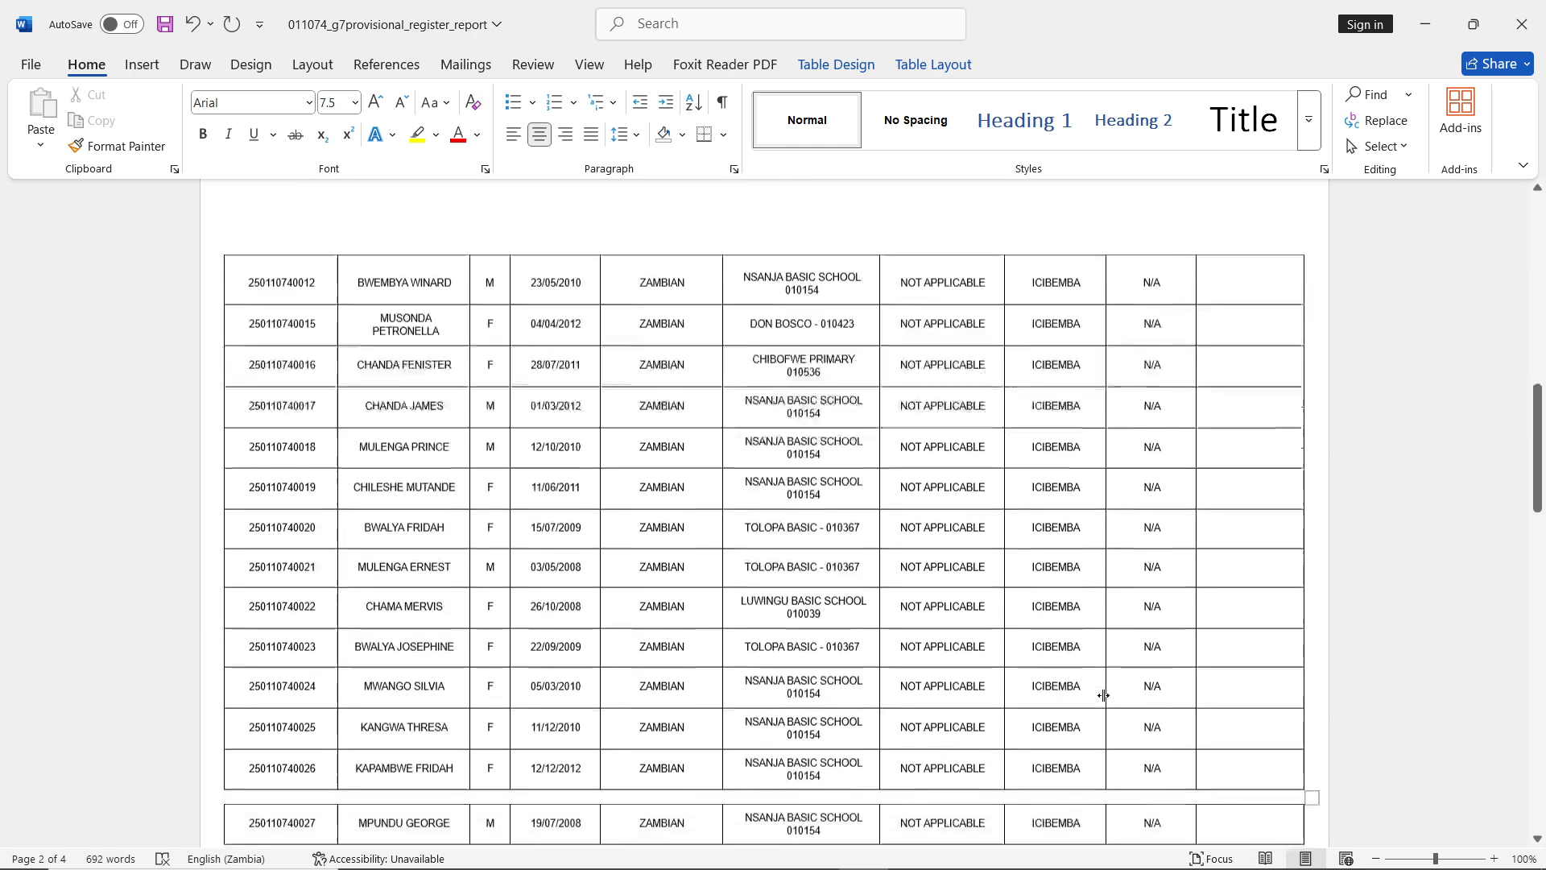
scroll(1104, 695, down, 4)
click(1308, 453)
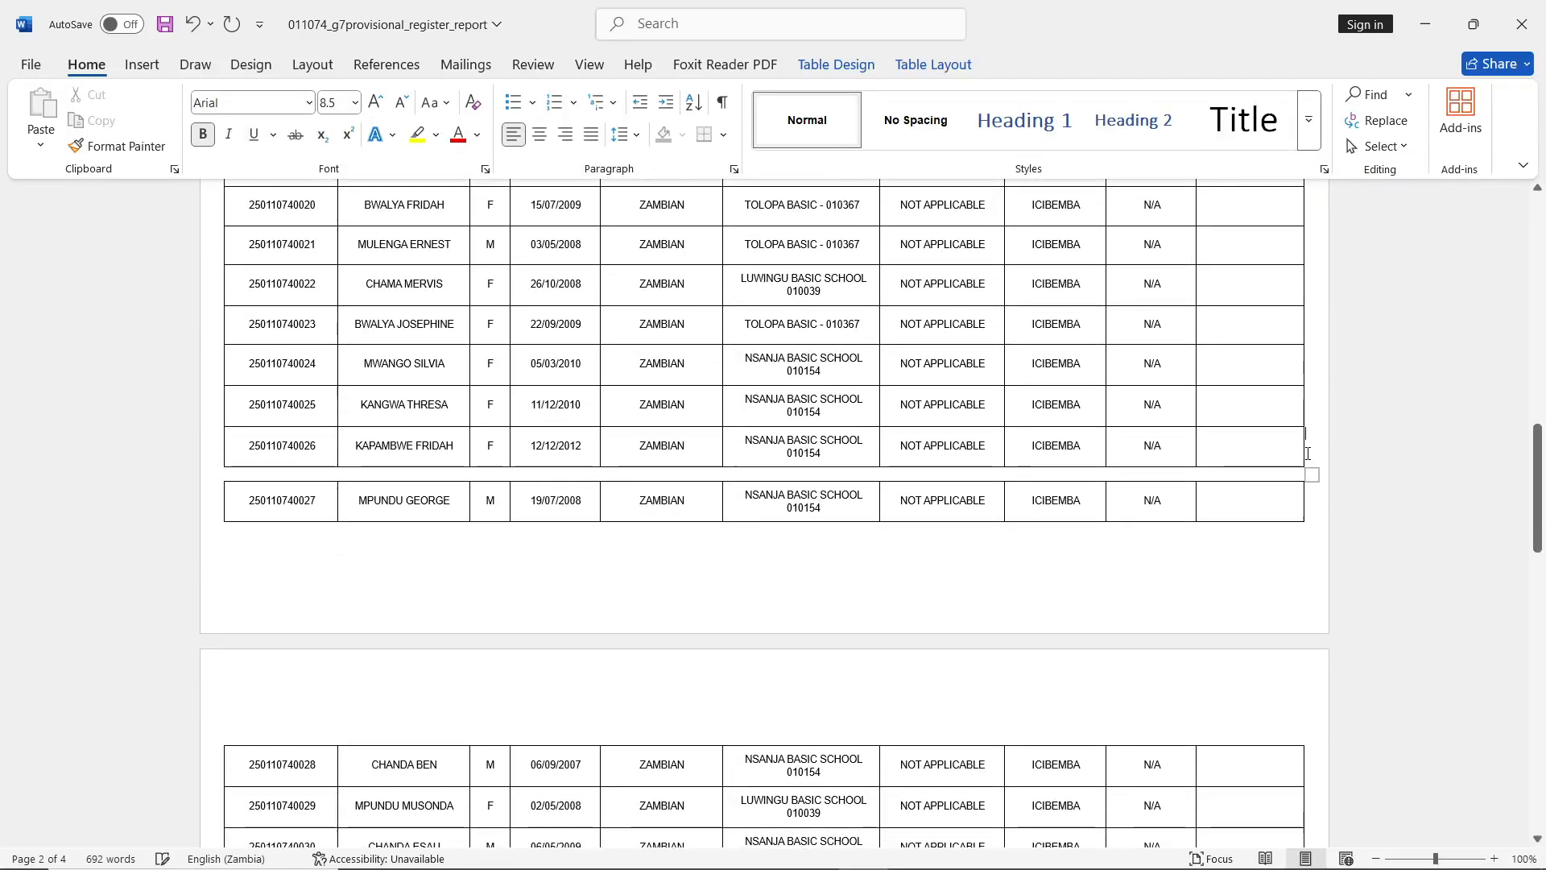
key(Delete)
scroll(1306, 454, down, 8)
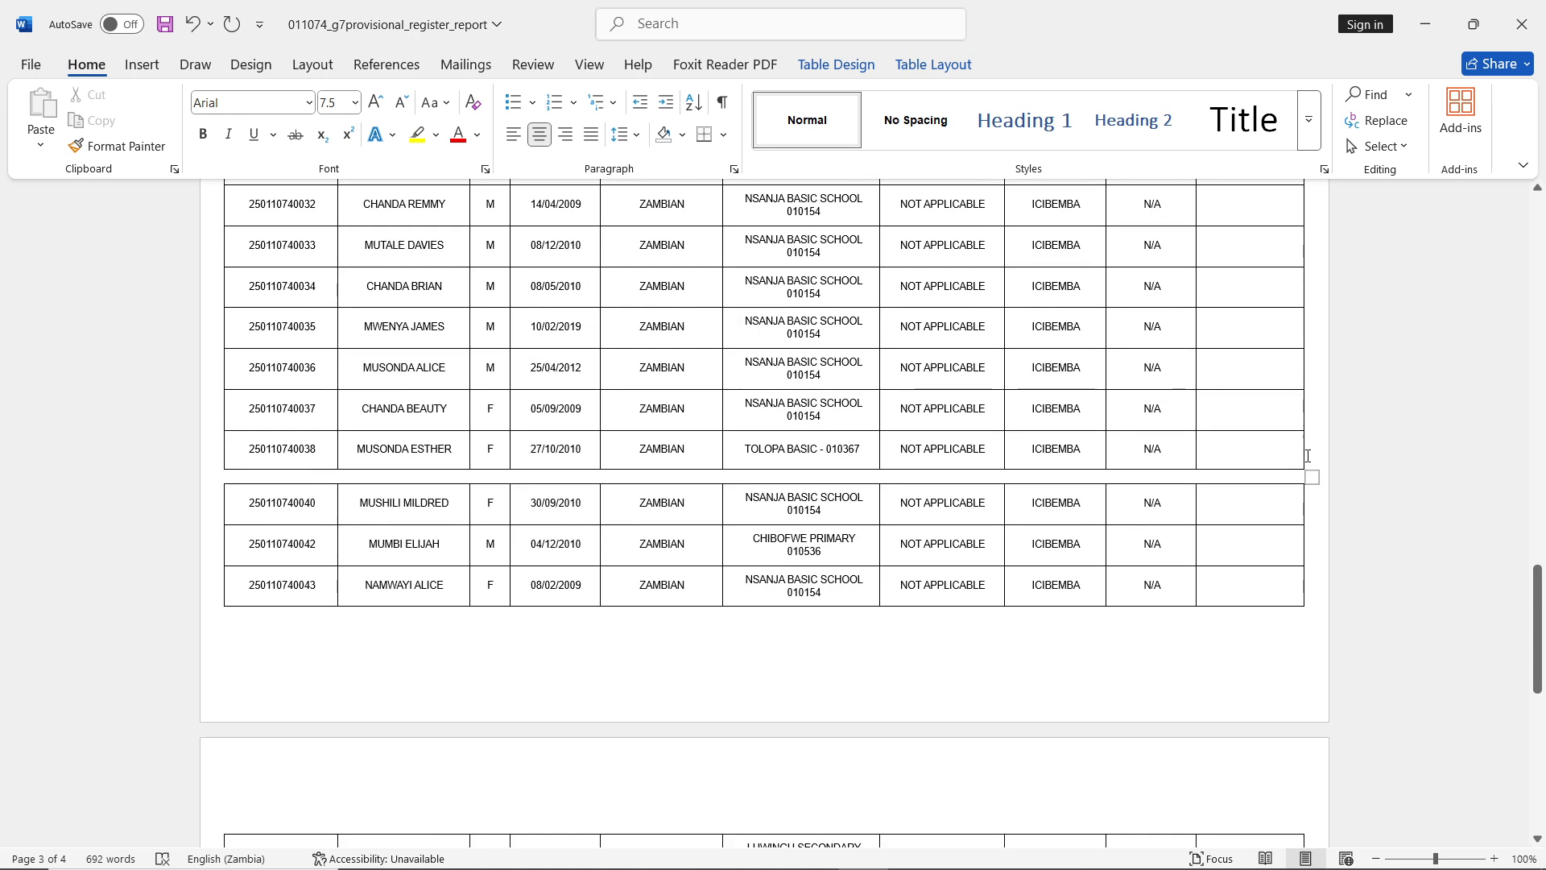
click(1306, 453)
key(Delete)
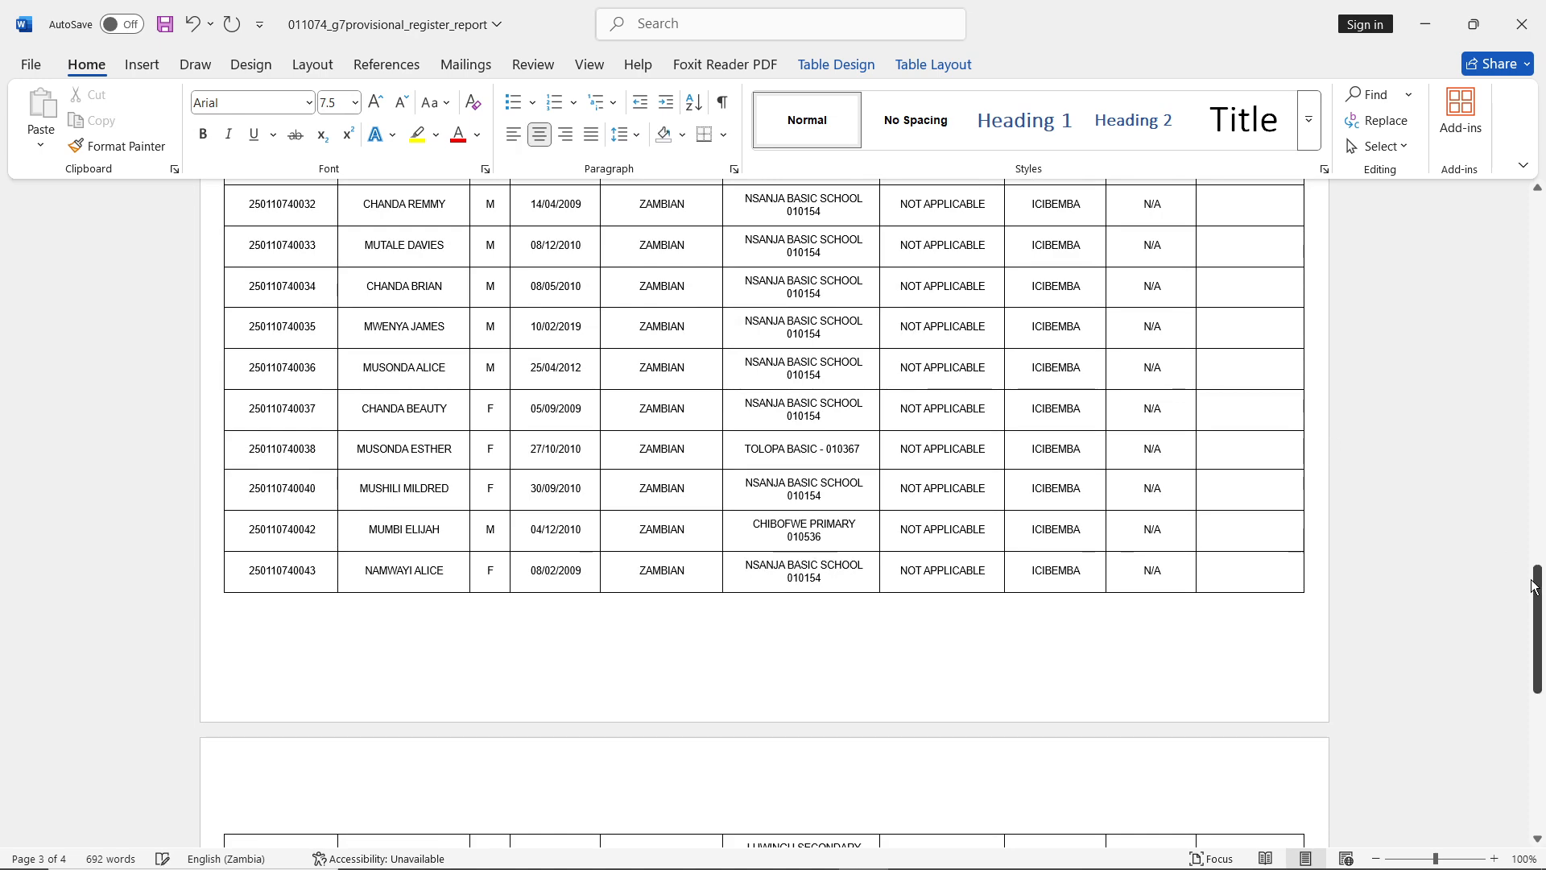
Step: Delete the total number of candidates line below the end of the table
scroll(1128, 621, down, 8)
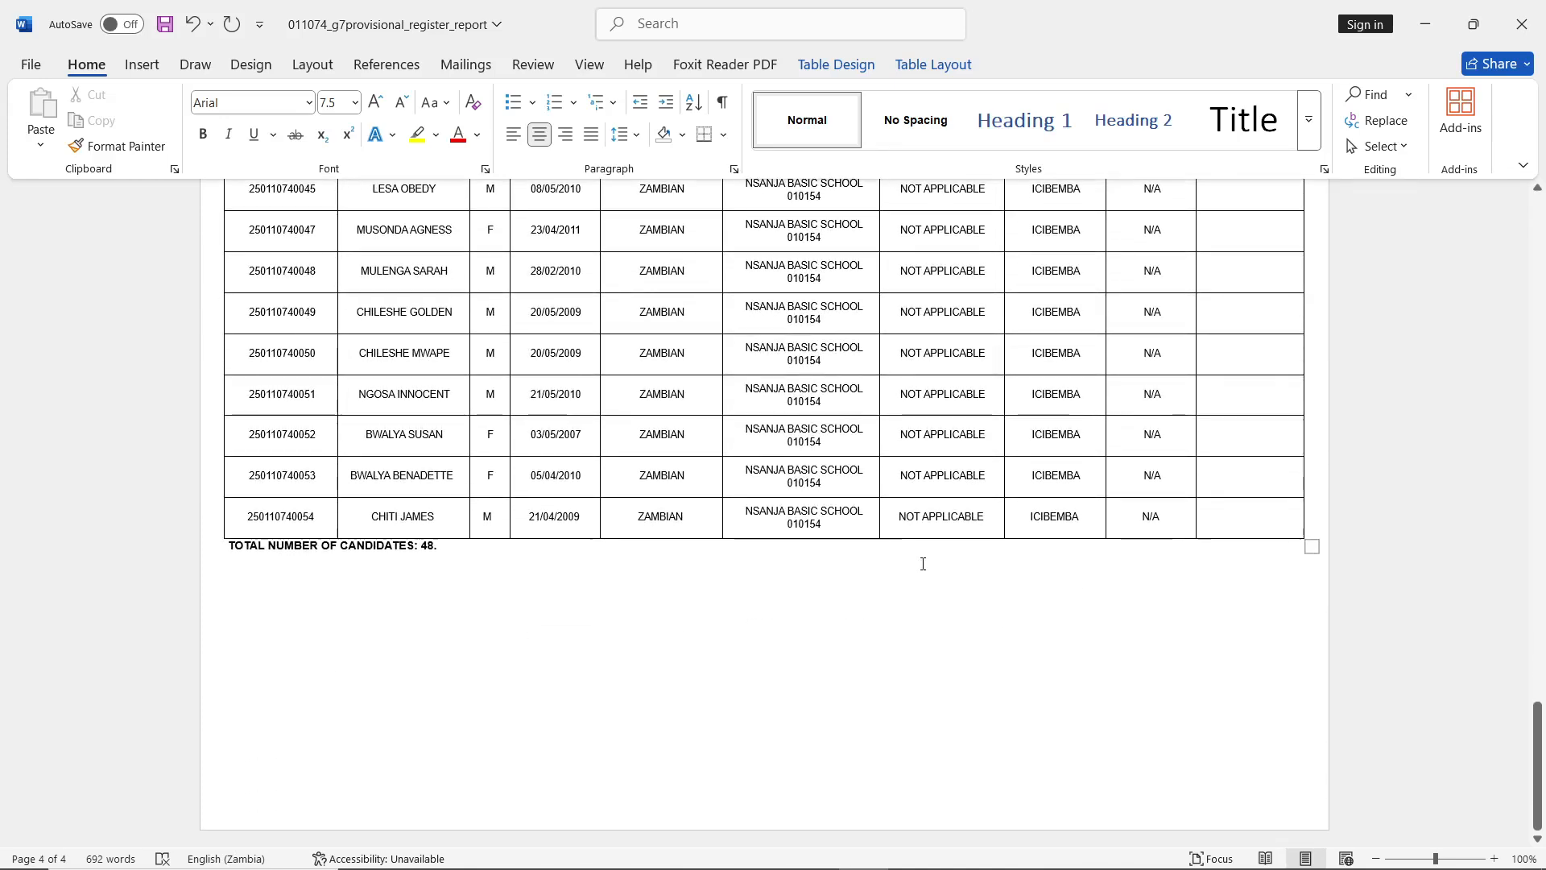
scroll(510, 606, up, 1)
drag(443, 594, 187, 599)
key(Delete)
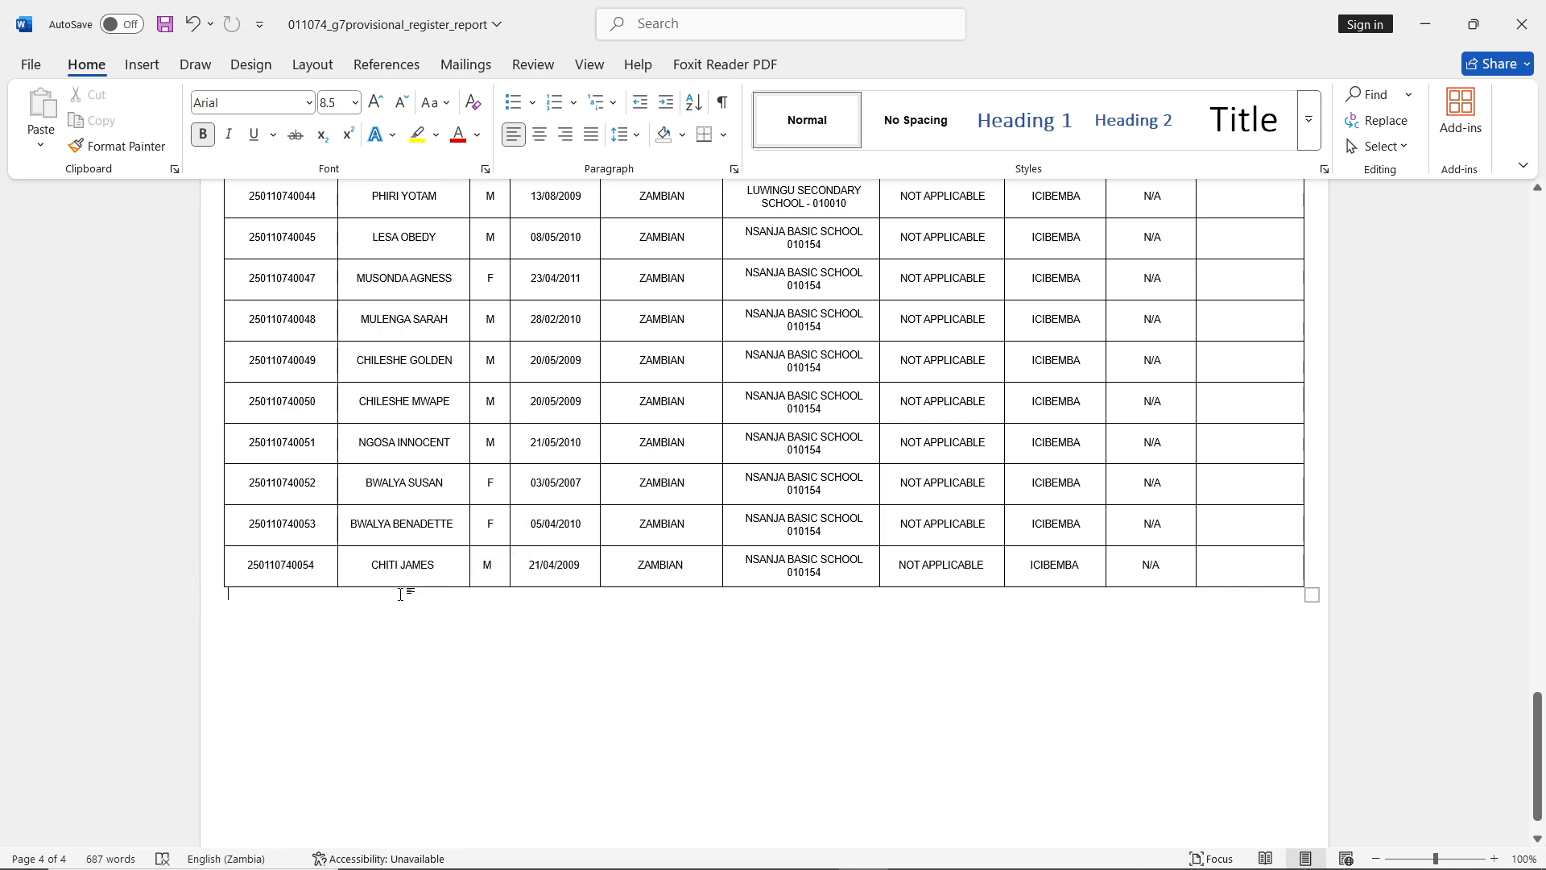
Step: Copy the exam number, full name, sex and DOB cells of all candidates in the register table, leaving out the header row
drag(590, 566, 525, 563)
drag(337, 528, 285, 561)
mouse_move(262, 357)
mouse_down()
mouse_move(290, 143)
mouse_move(288, 208)
mouse_move(259, 85)
mouse_move(288, 317)
mouse_move(268, 384)
mouse_up()
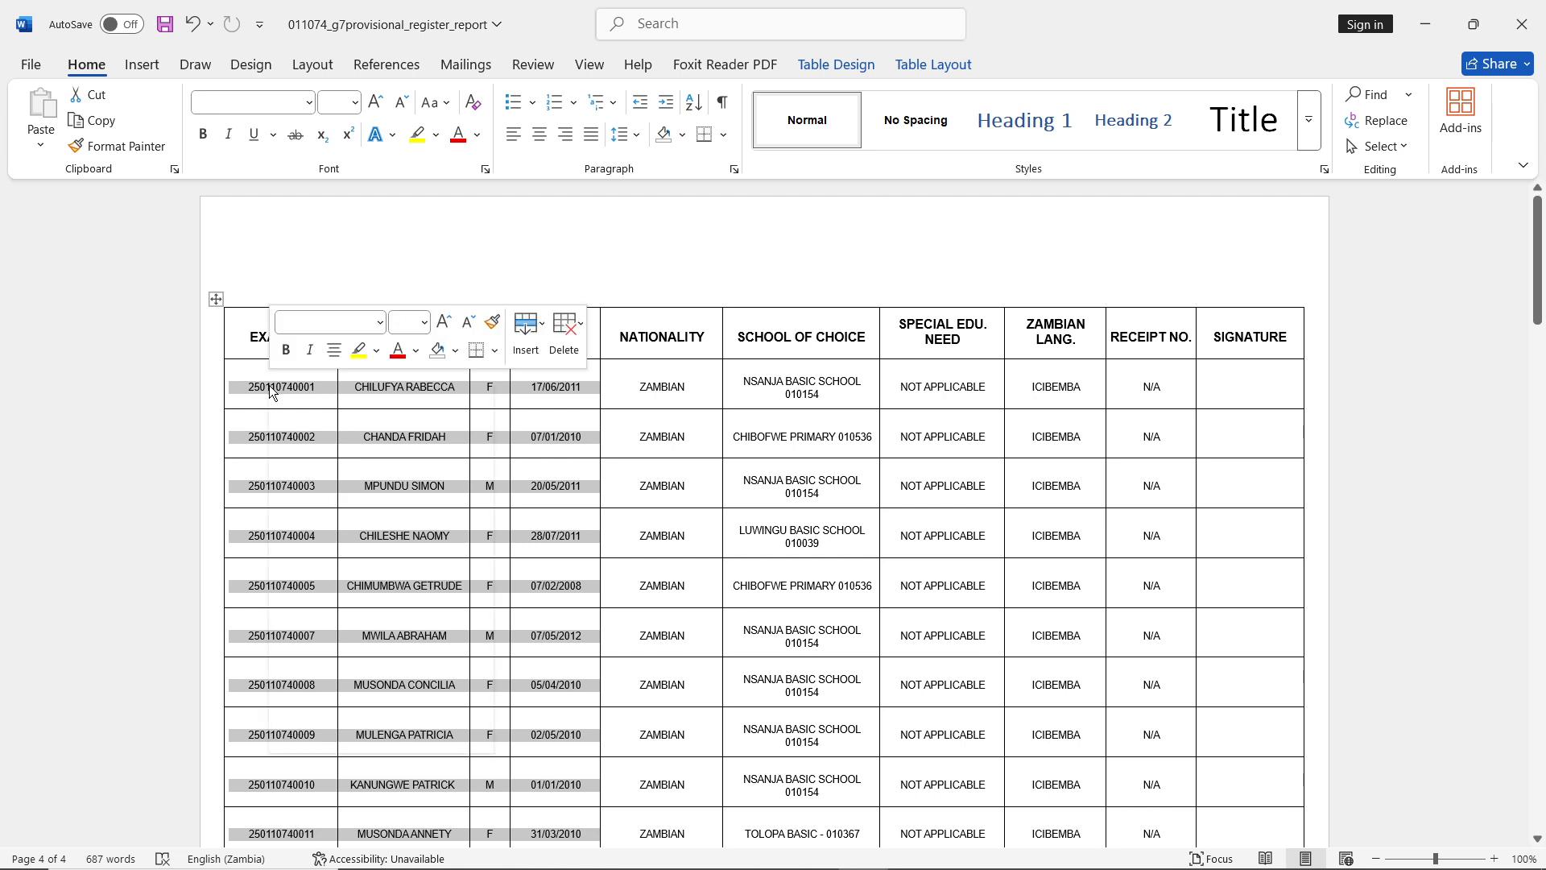
right_click(268, 385)
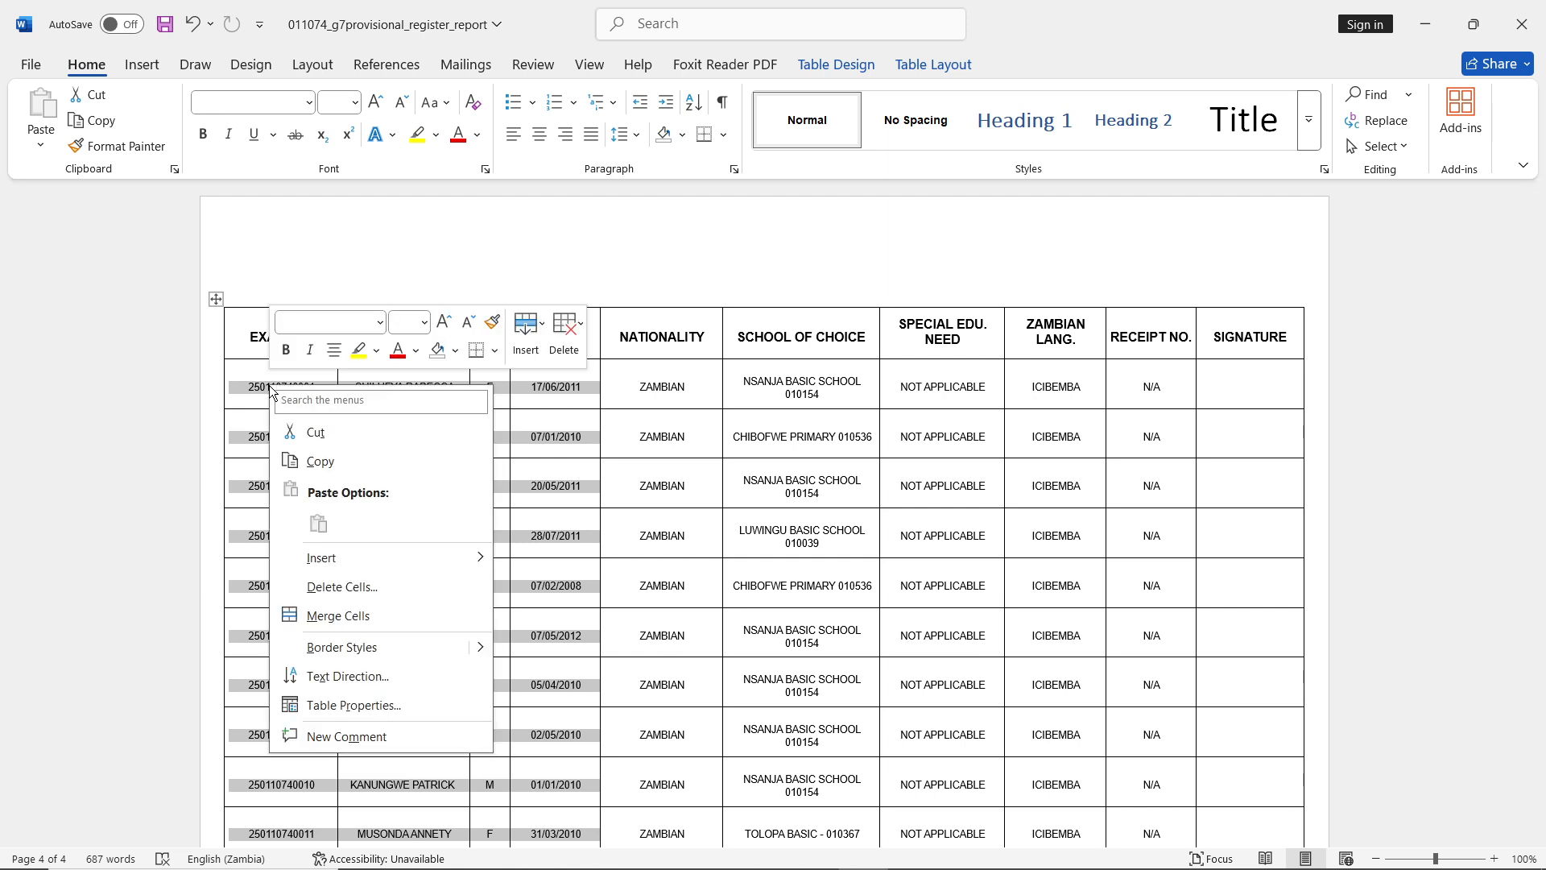
click(332, 461)
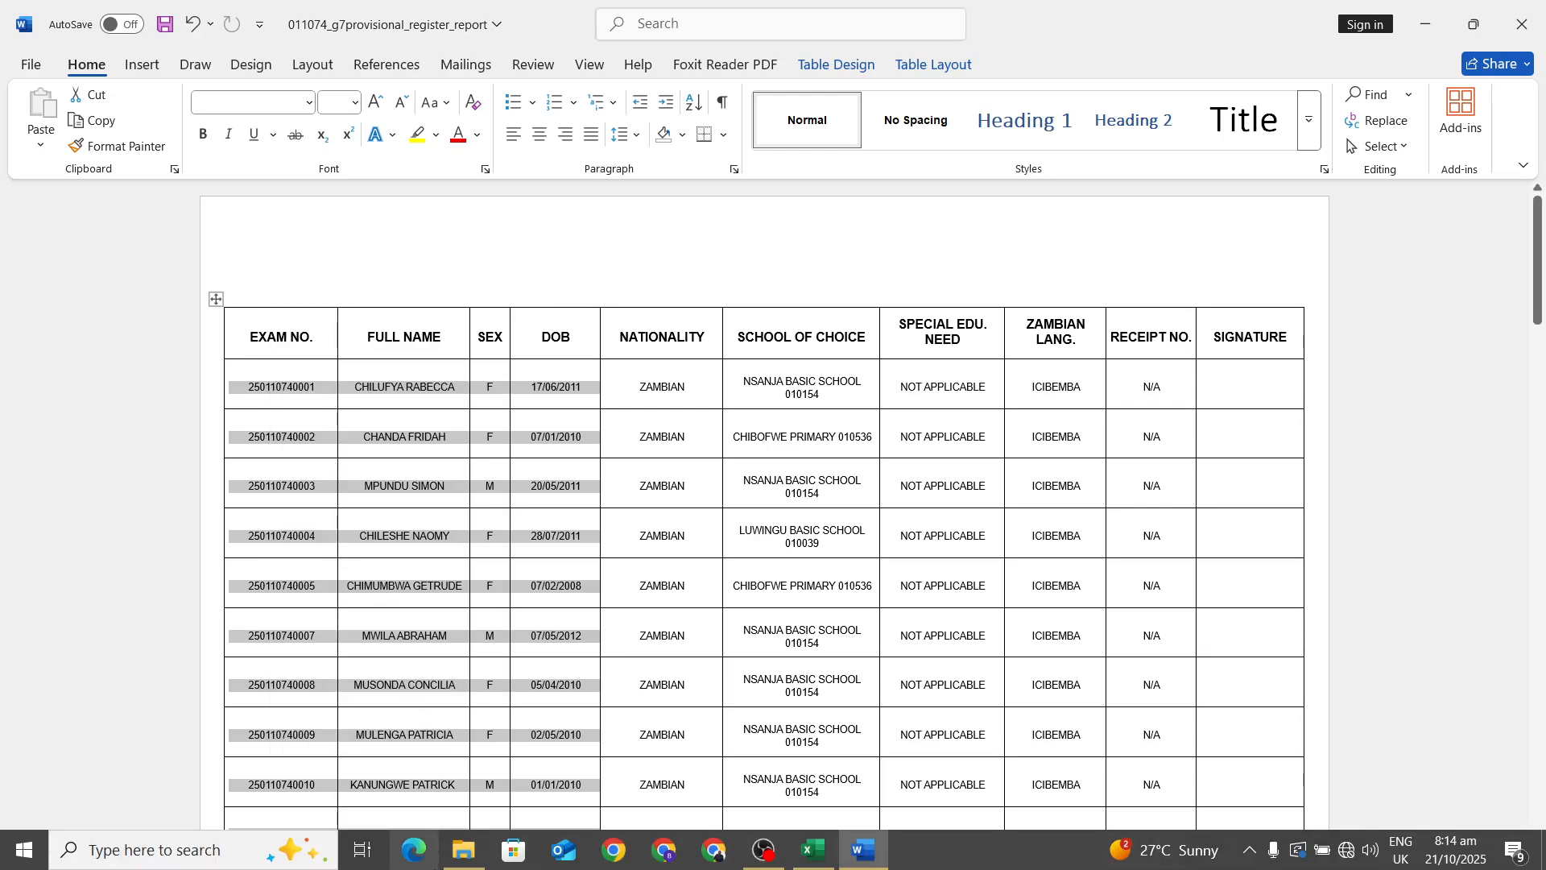
Step: Switch to the Data workbook in Excel and paste the copied candidate records from cell A2, matching the destination formatting
click(813, 852)
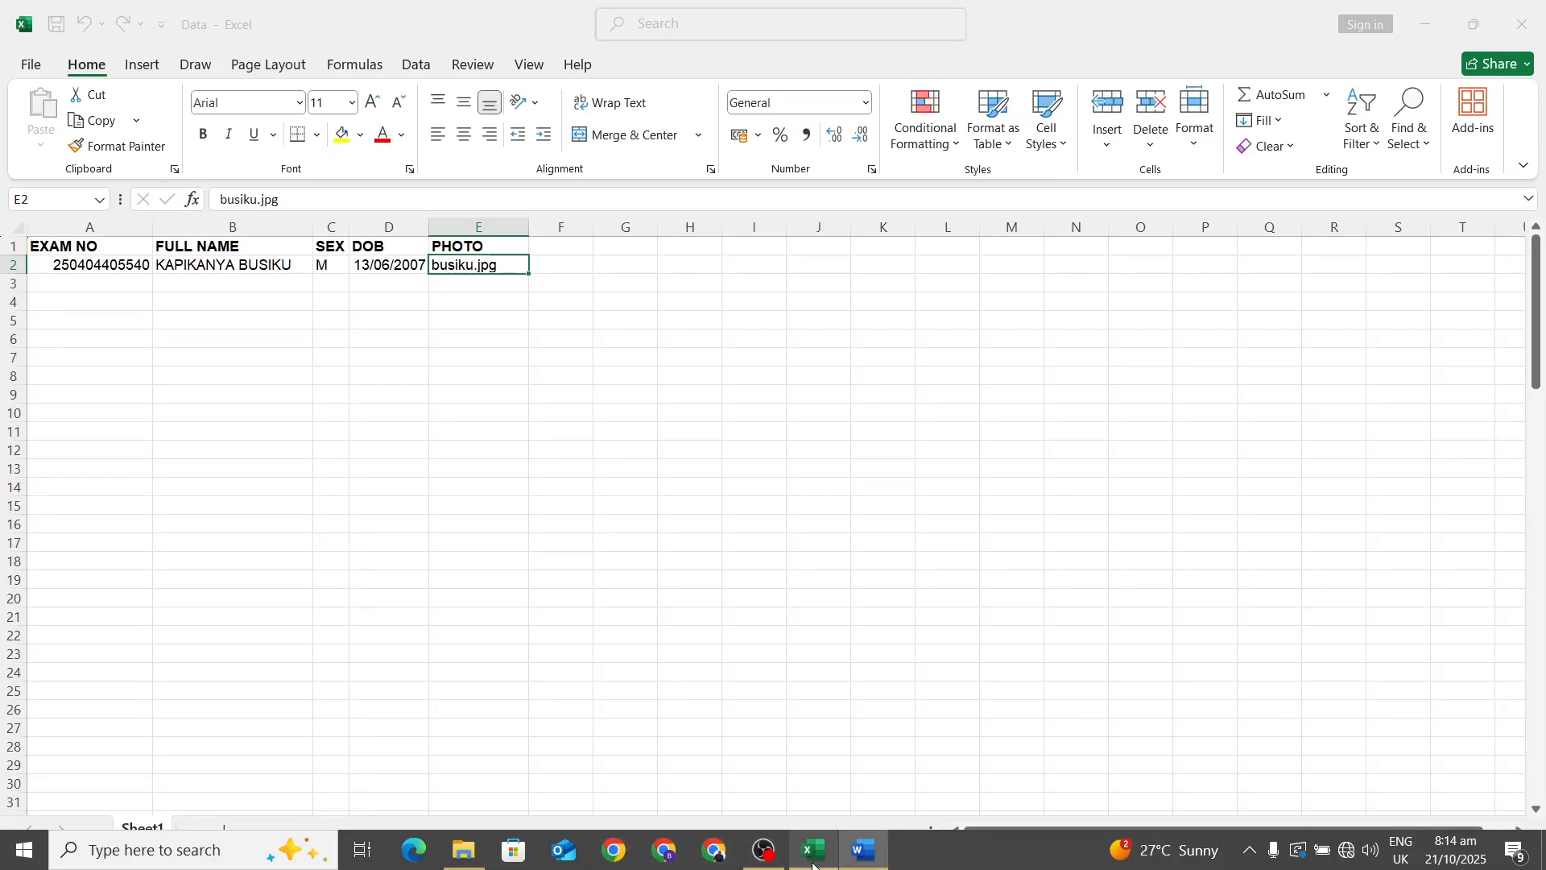
click(71, 262)
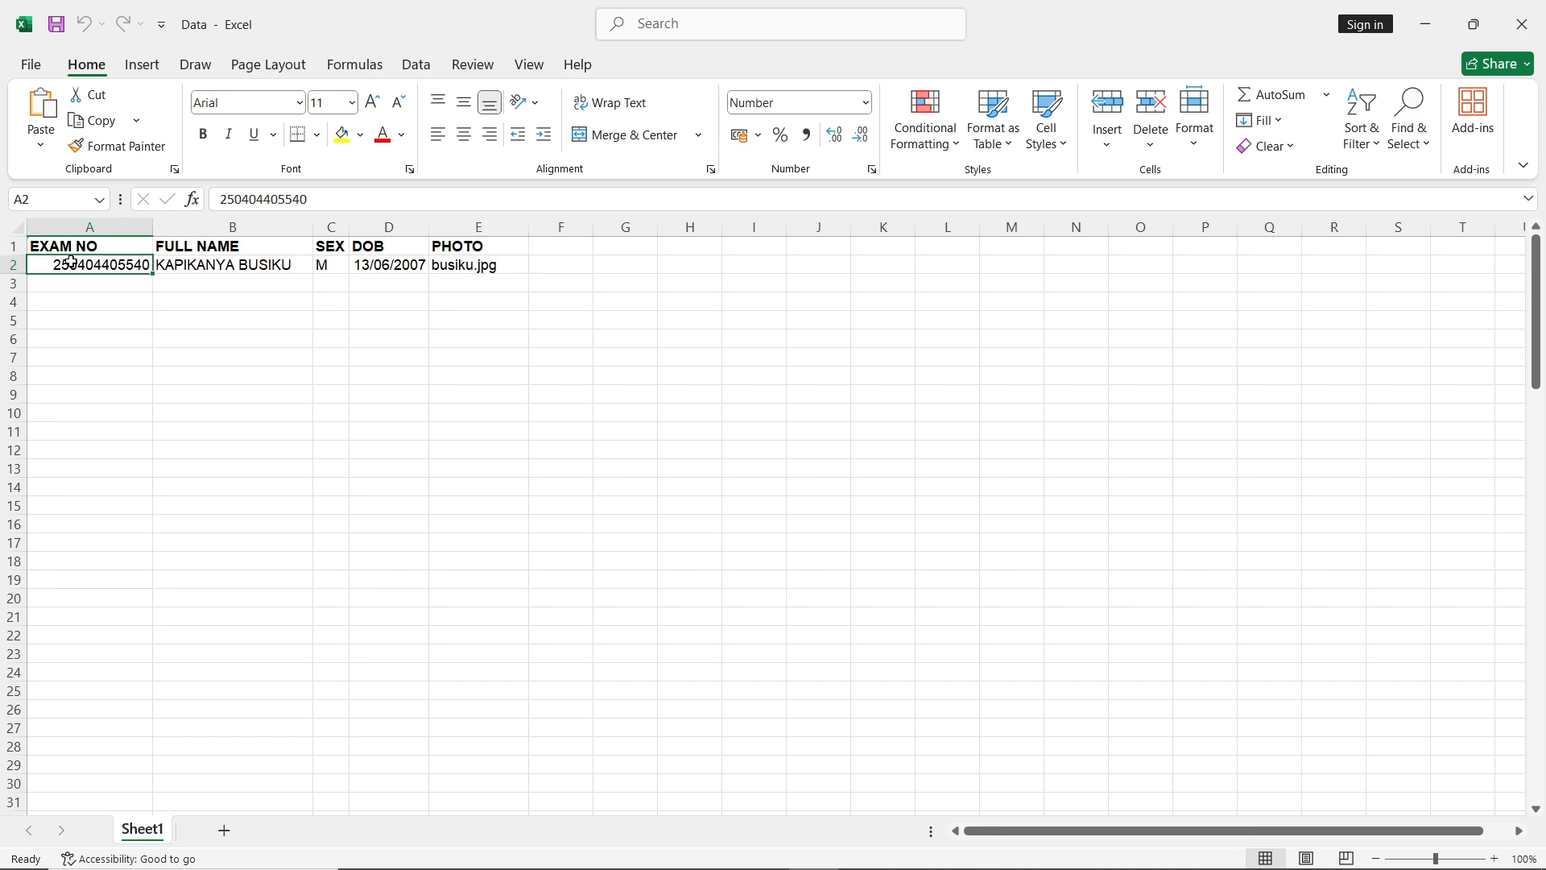
right_click(71, 262)
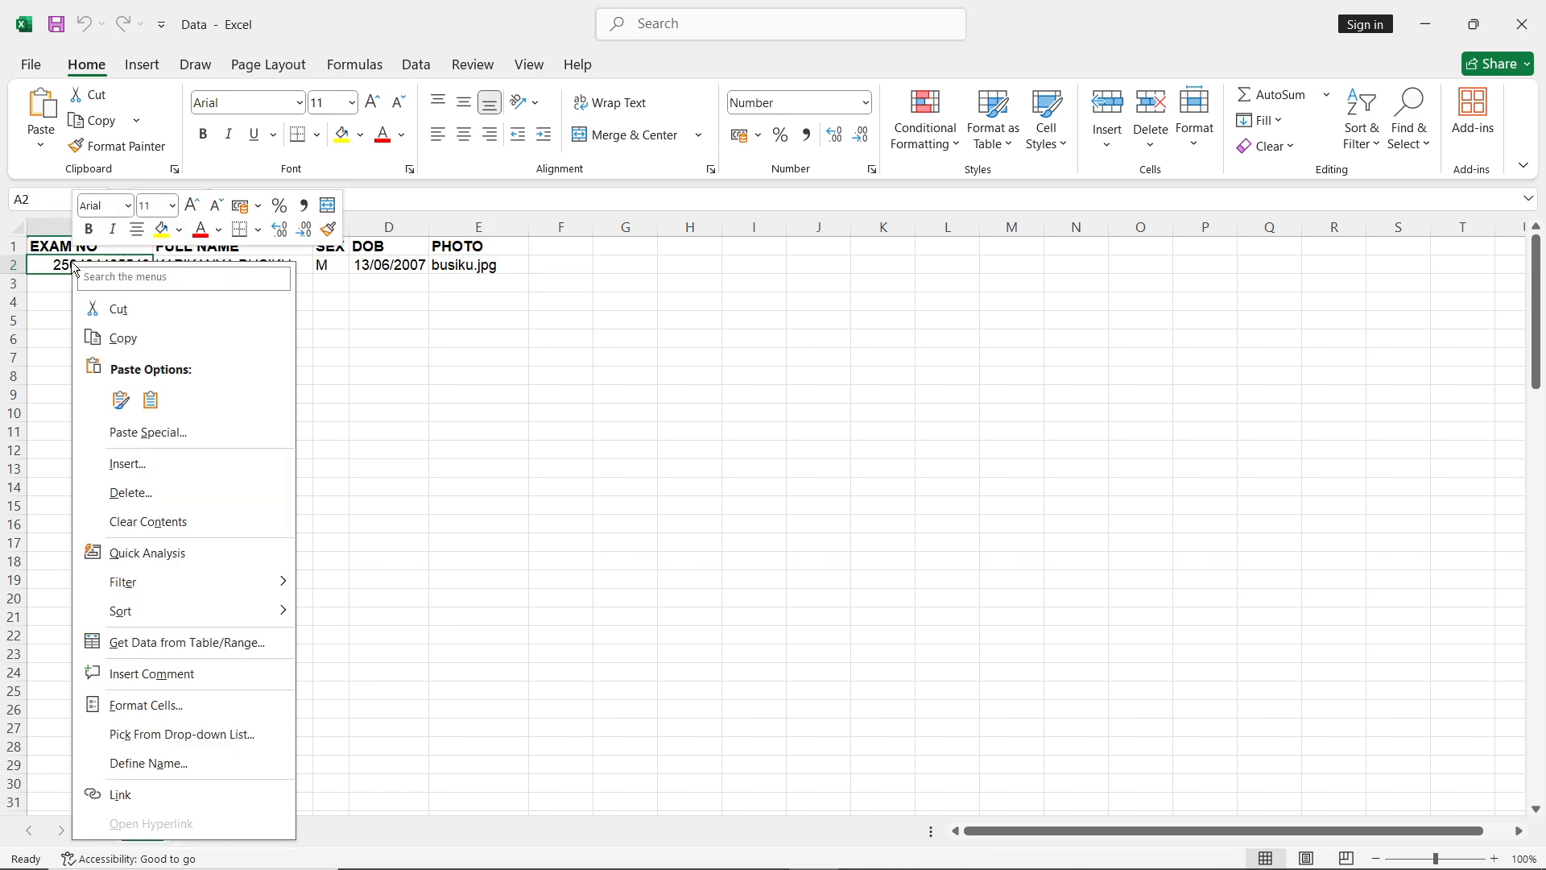
click(153, 401)
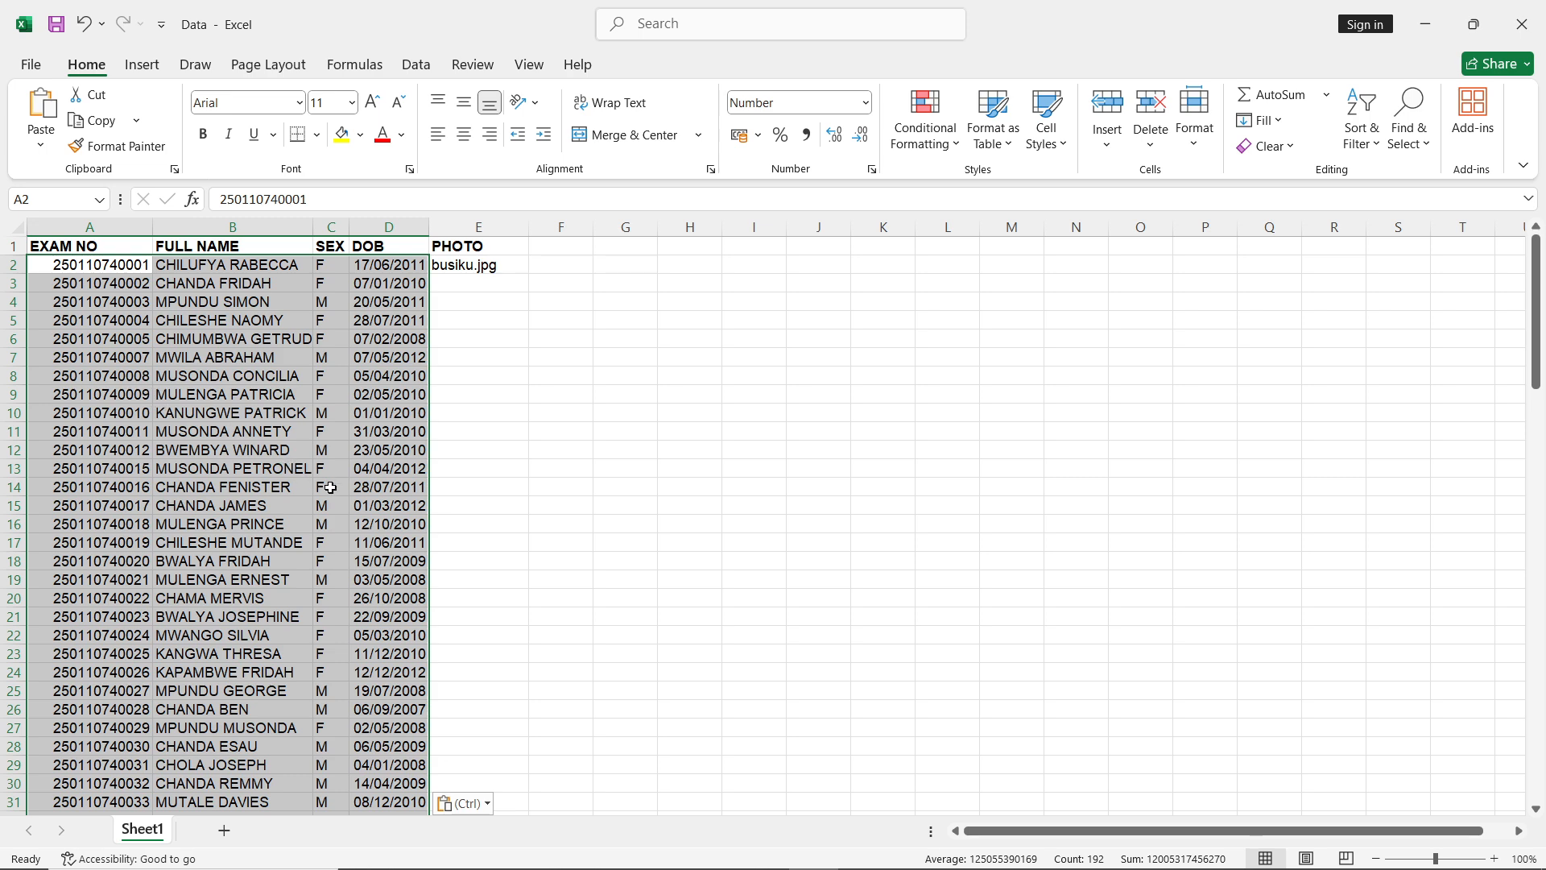
scroll(330, 545, down, 9)
scroll(511, 582, up, 9)
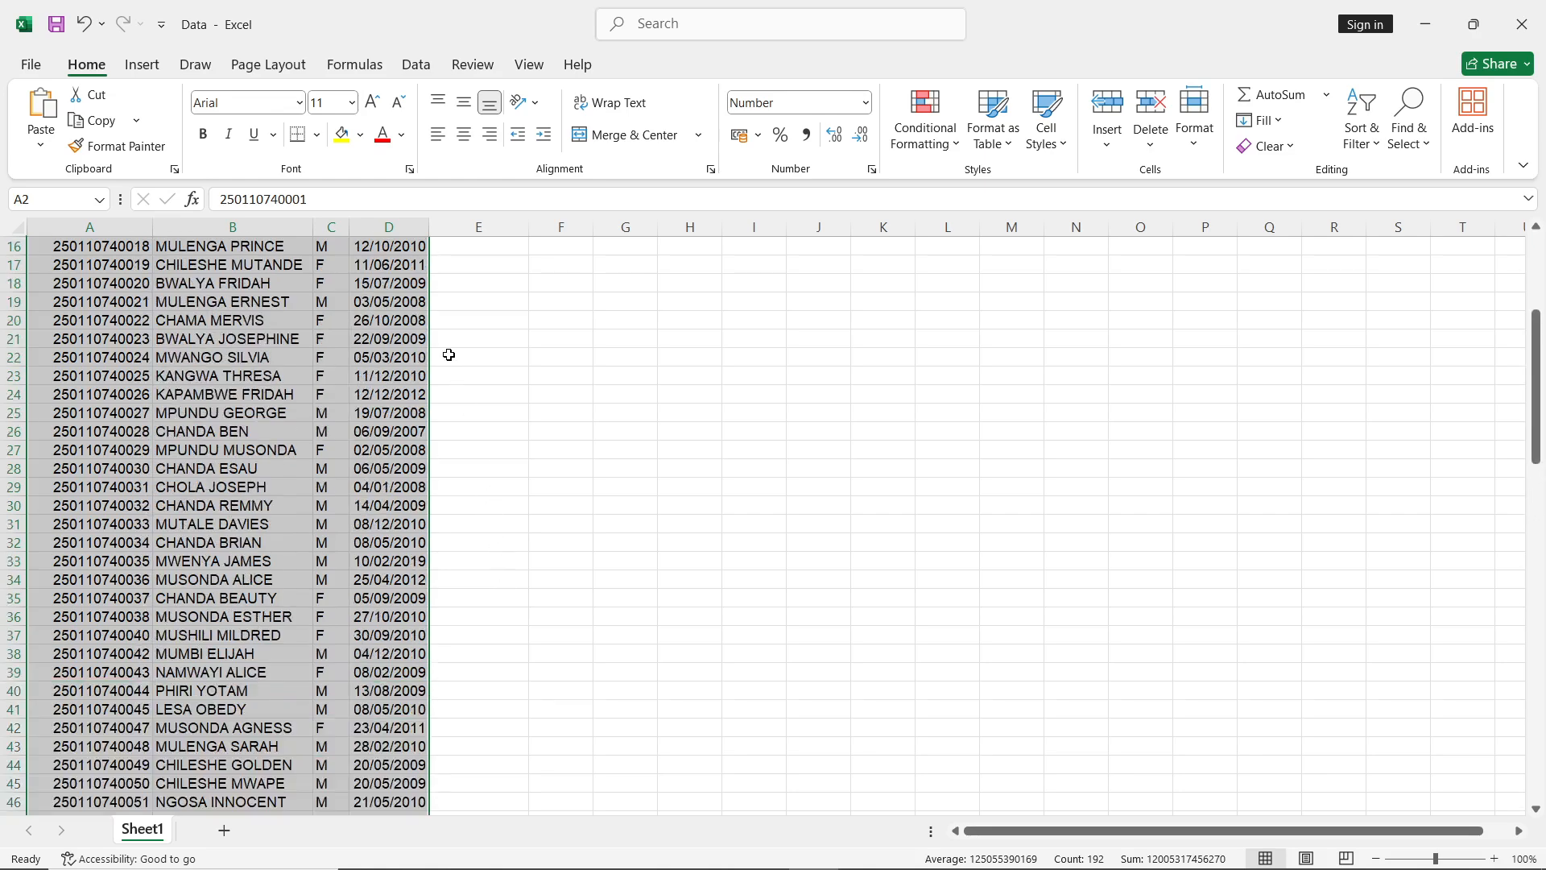
Step: Replace the first PHOTO entry in E2 with the first candidate's given name in capitals followed by .jpg
click(458, 270)
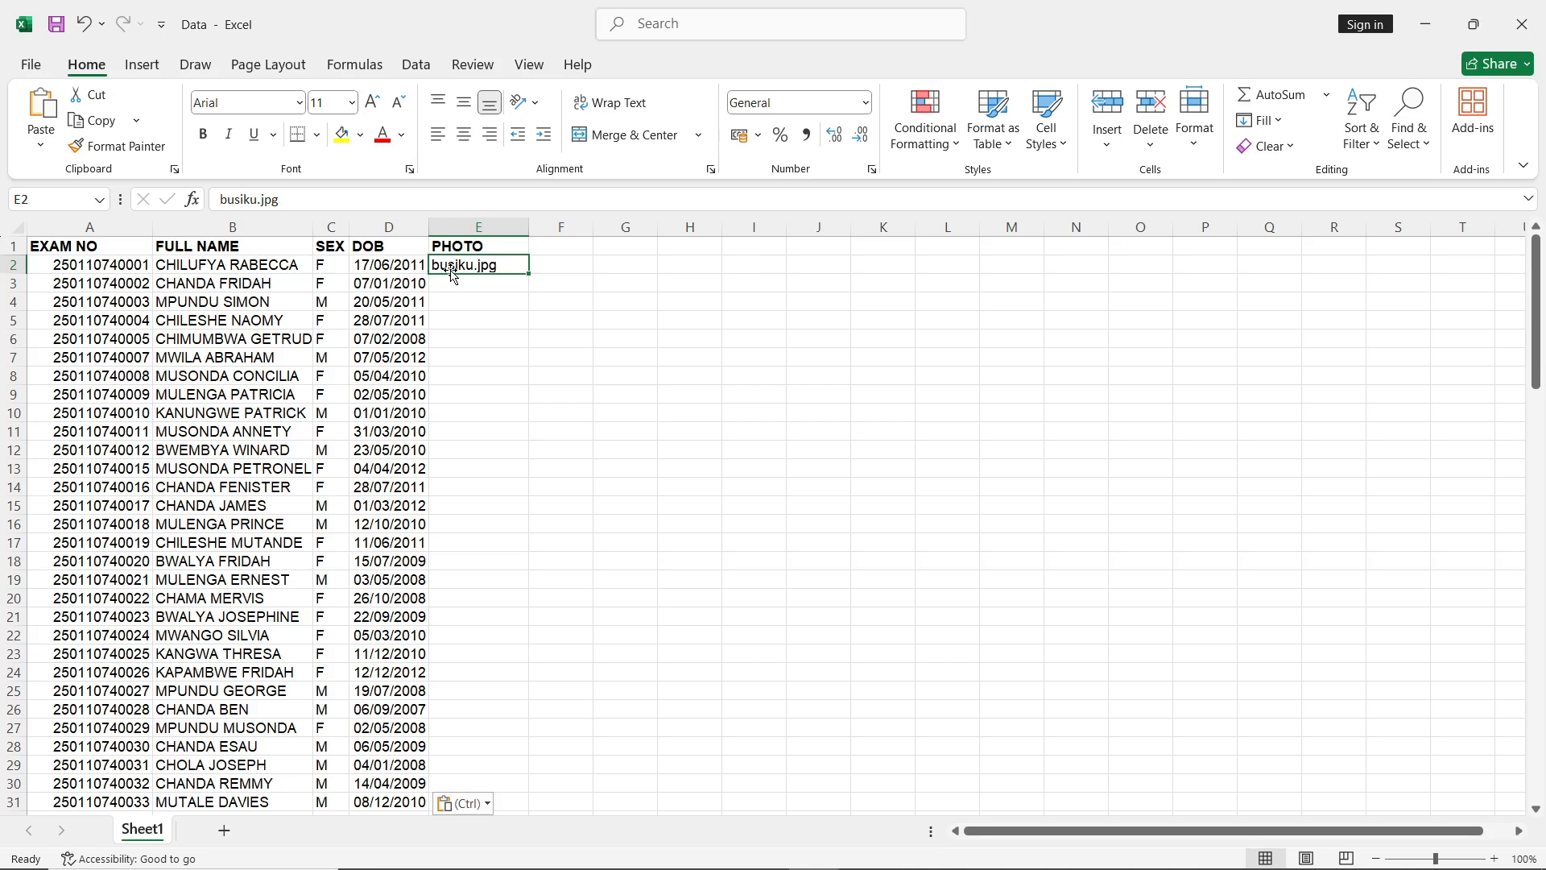
text(RA)
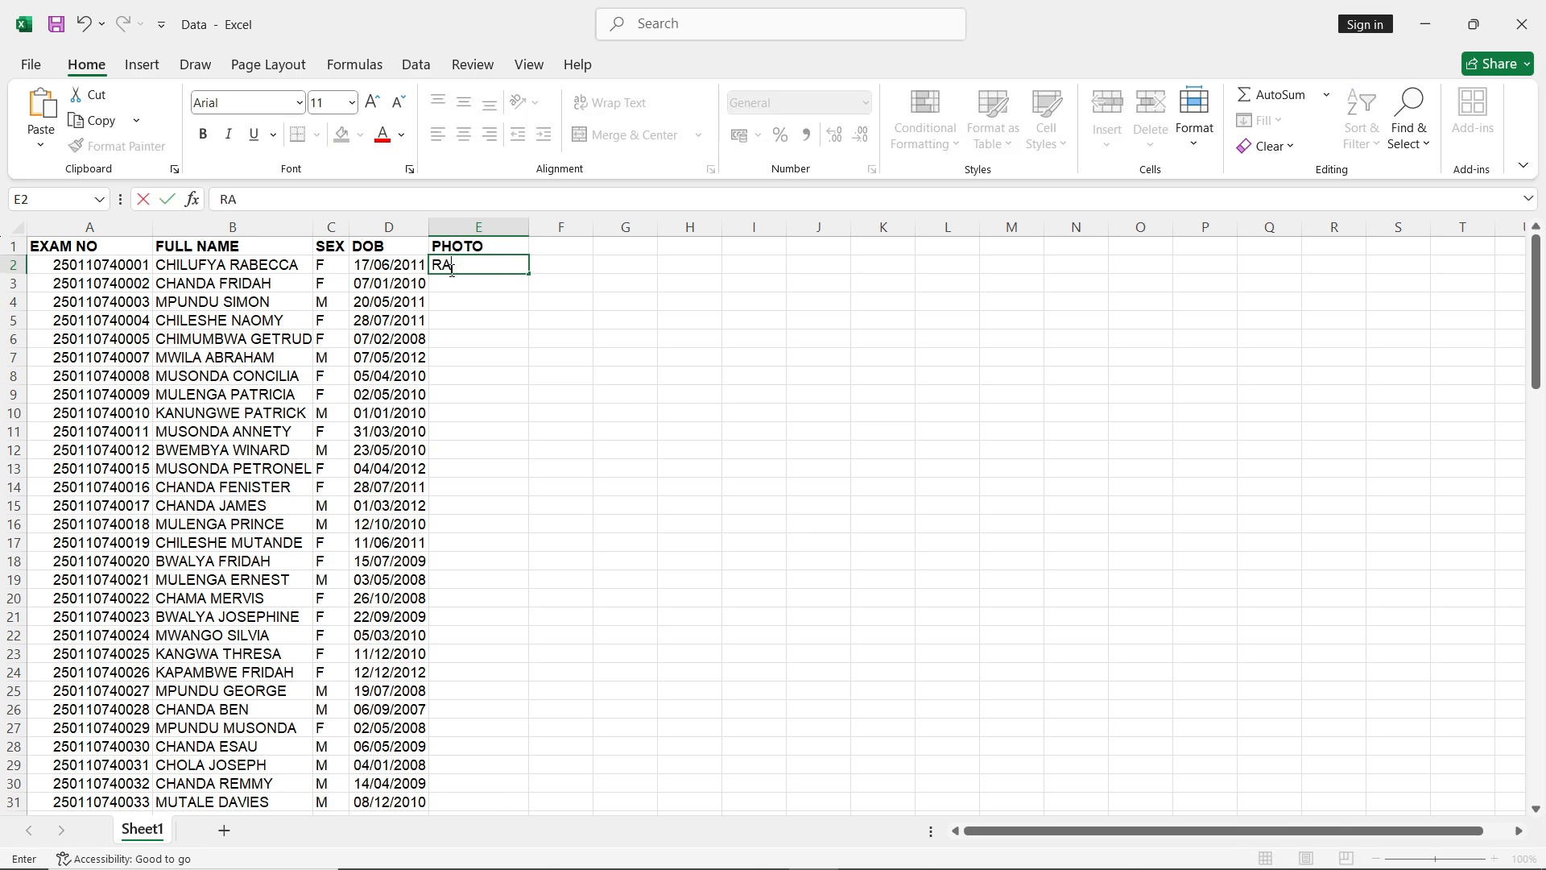
text(BECCA.)
key(Caps_Lock)
key(Caps_Lock)
text(jp)
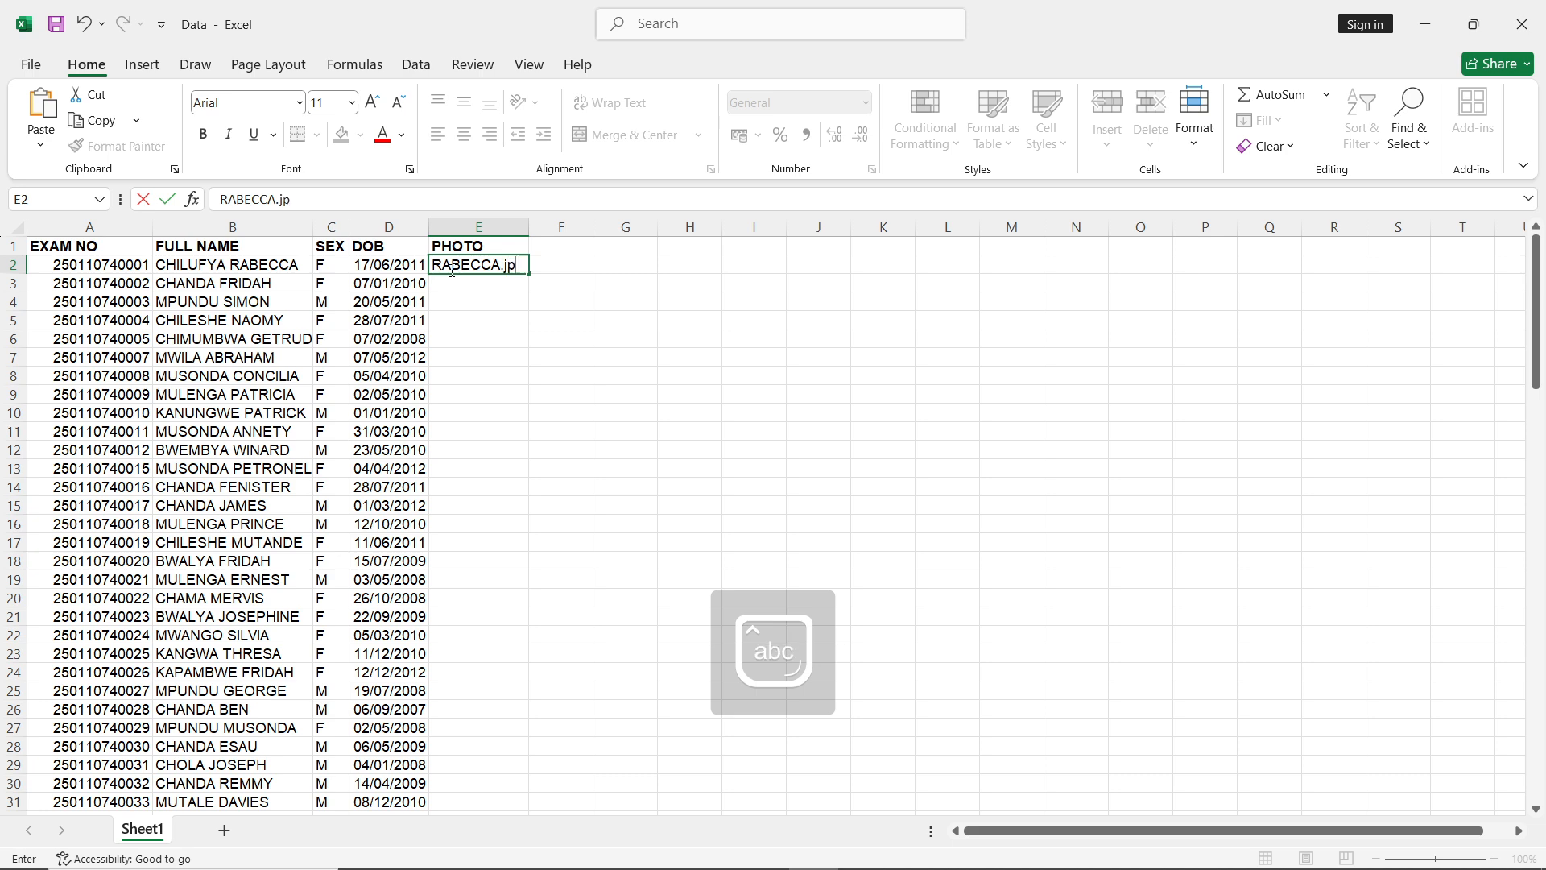
text(g)
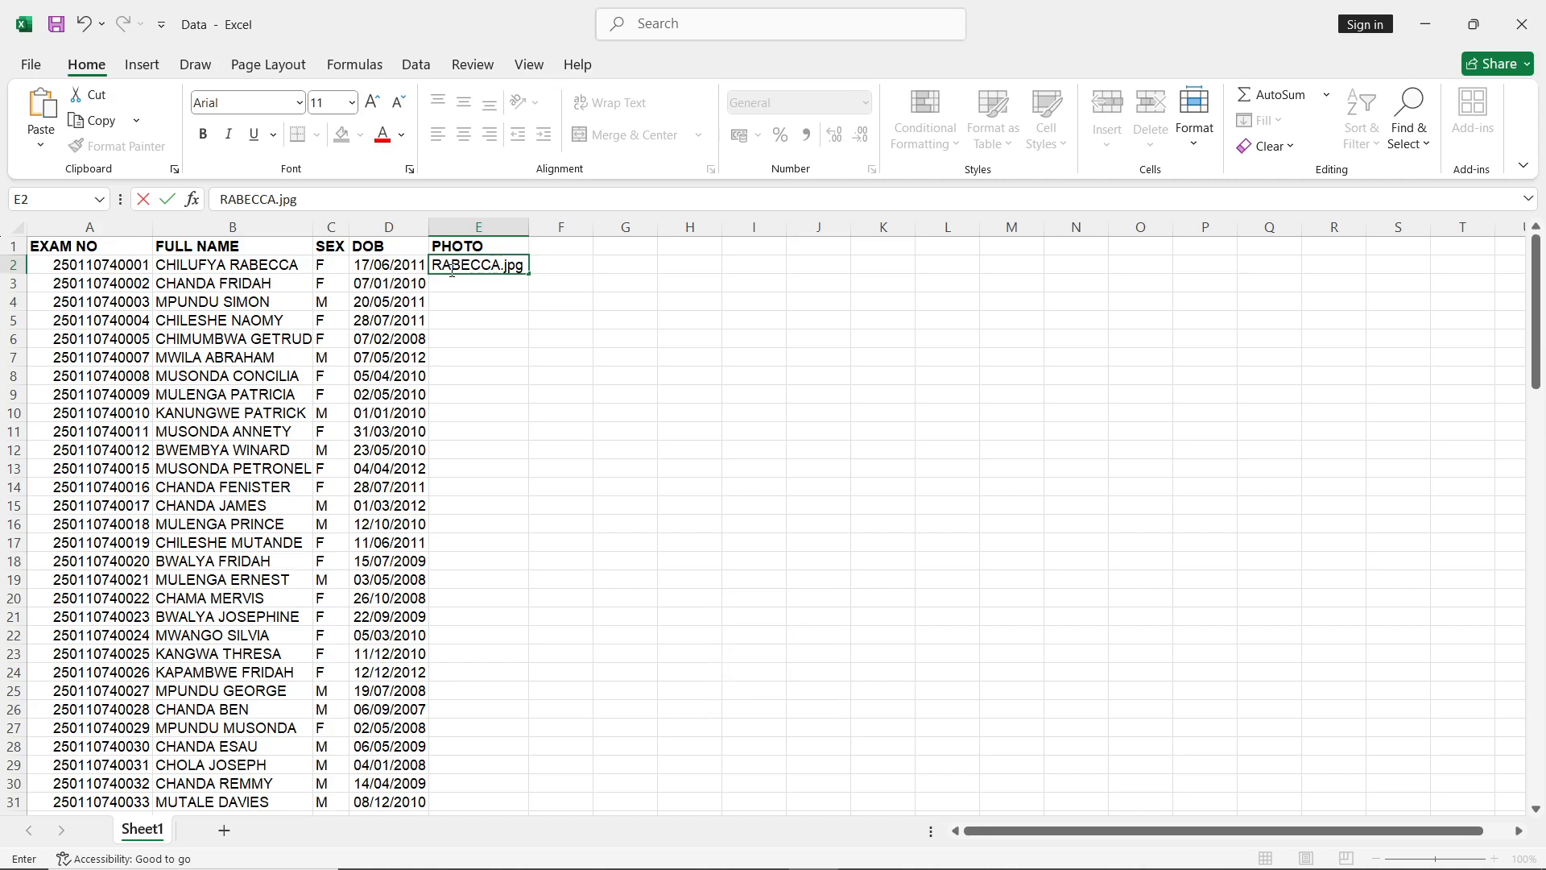
Step: Enter the second candidate's given name plus .jpg in E3 and accept the Flash Fill suggestions for the rest of the PHOTO column
click(477, 287)
key(Caps_Lock)
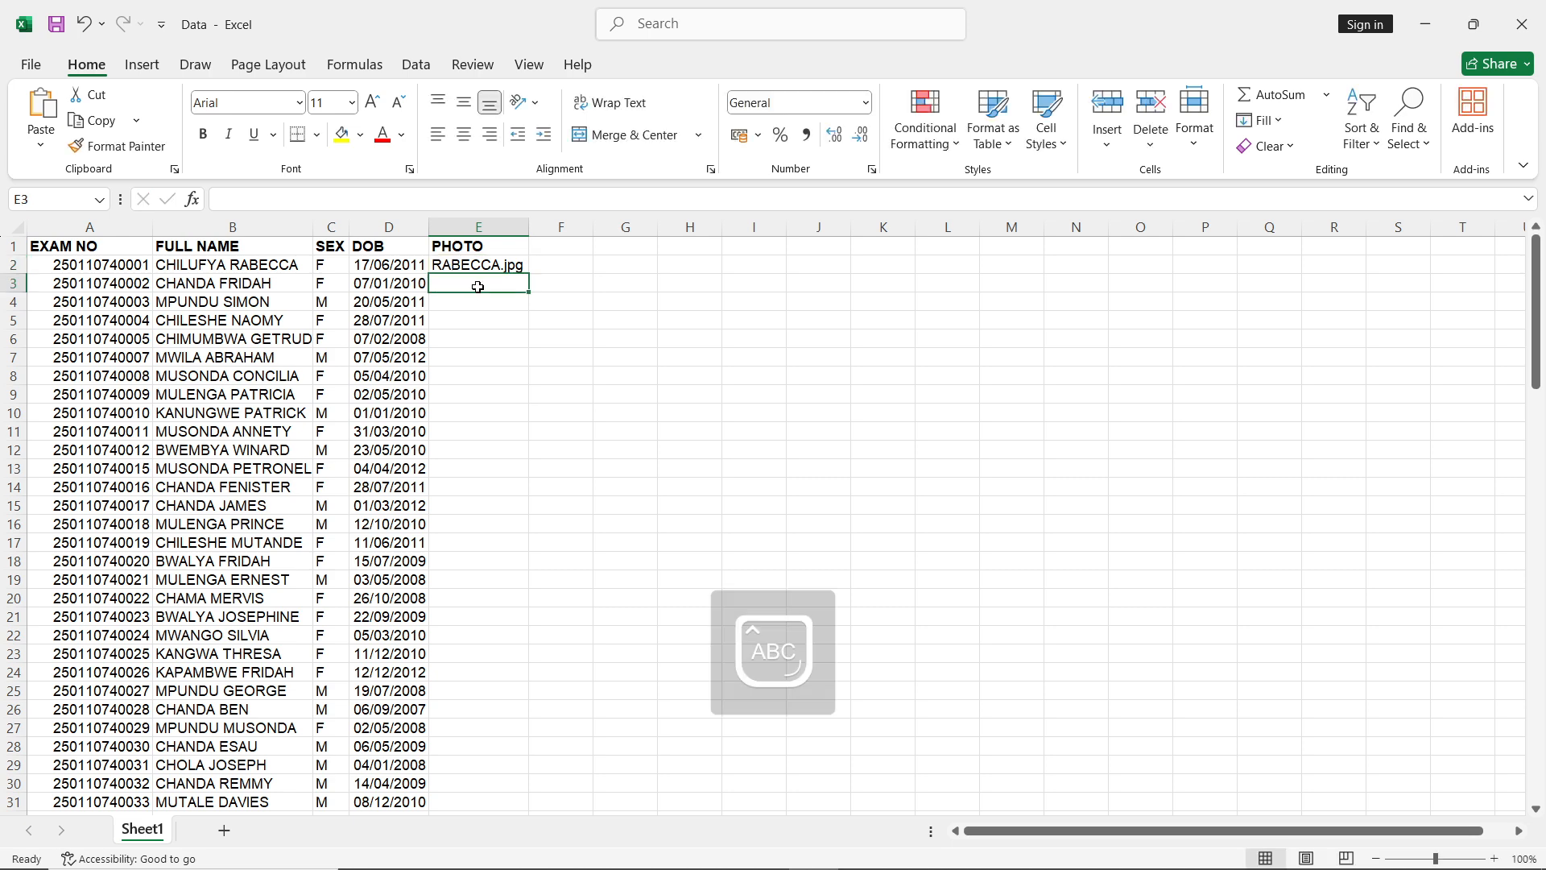
text(FRIDAH.jpg)
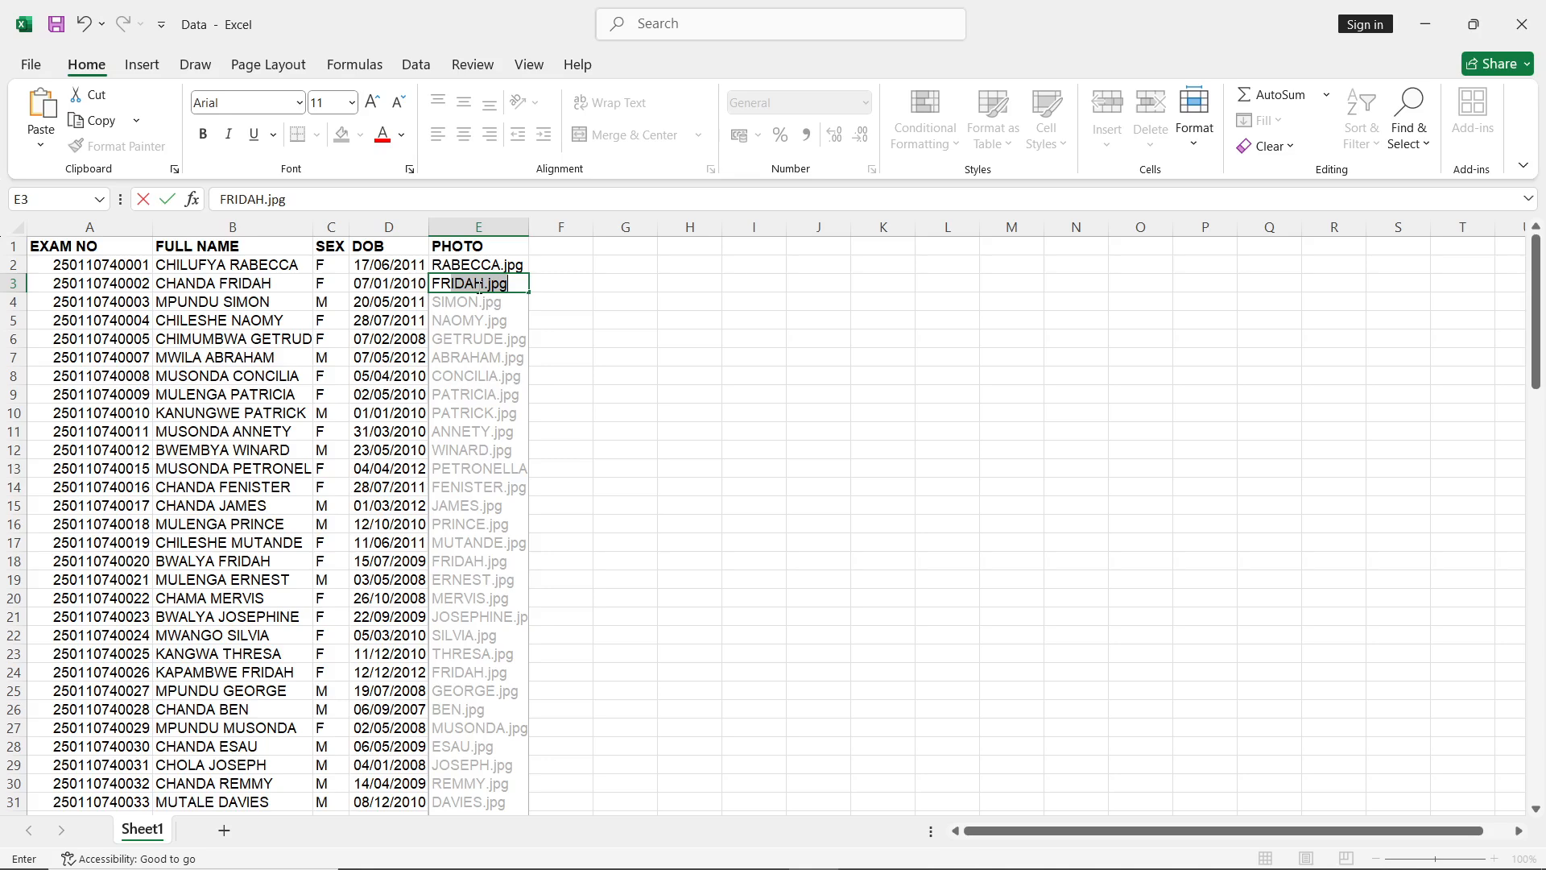
key(Return)
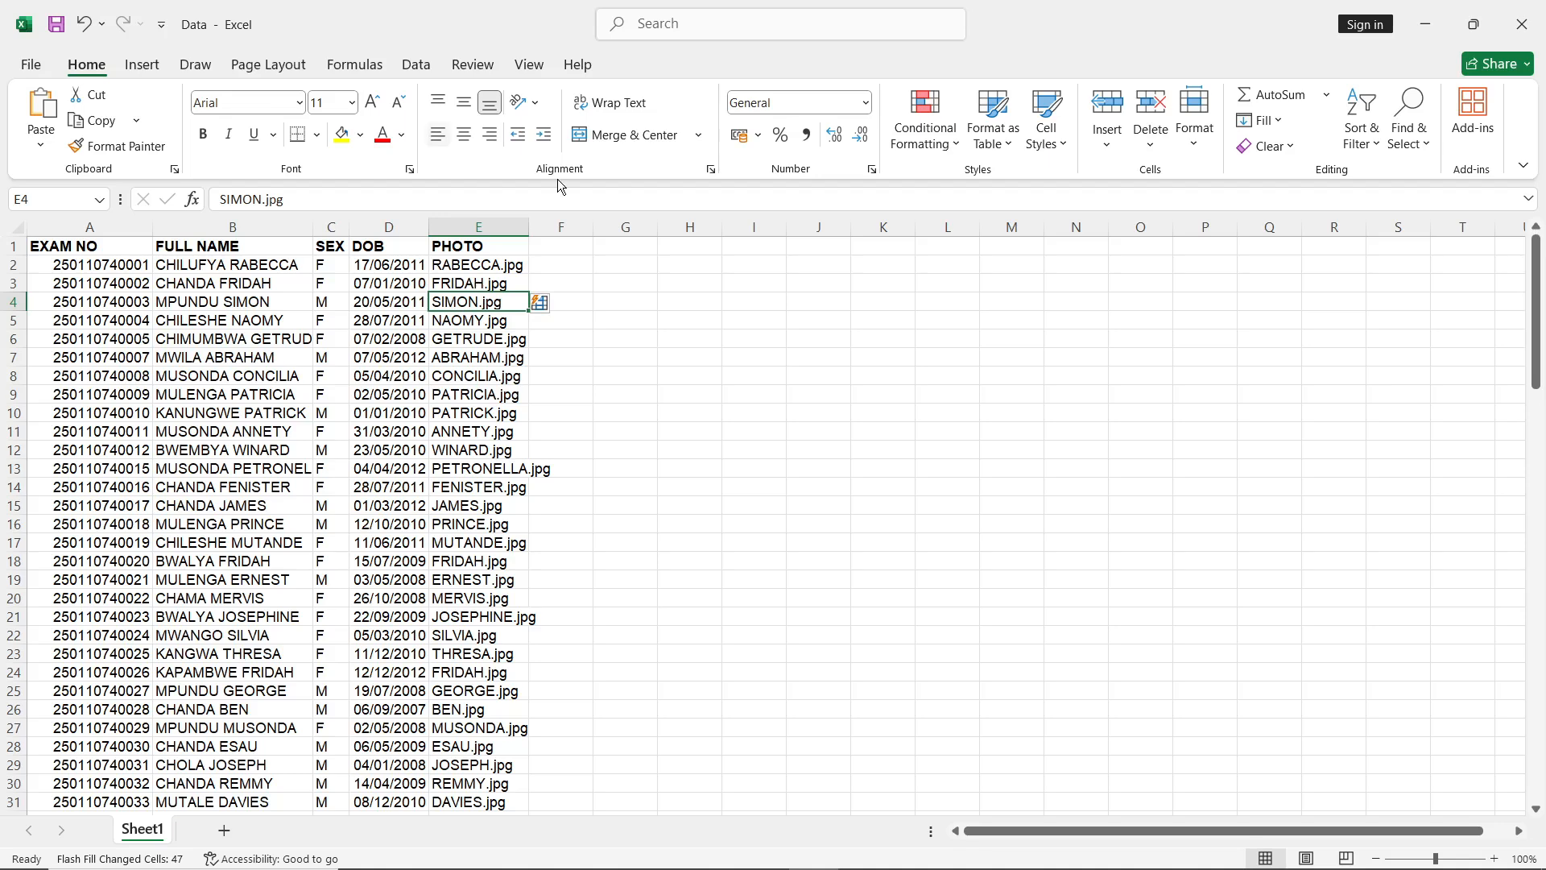
scroll(491, 433, down, 4)
scroll(491, 433, down, 3)
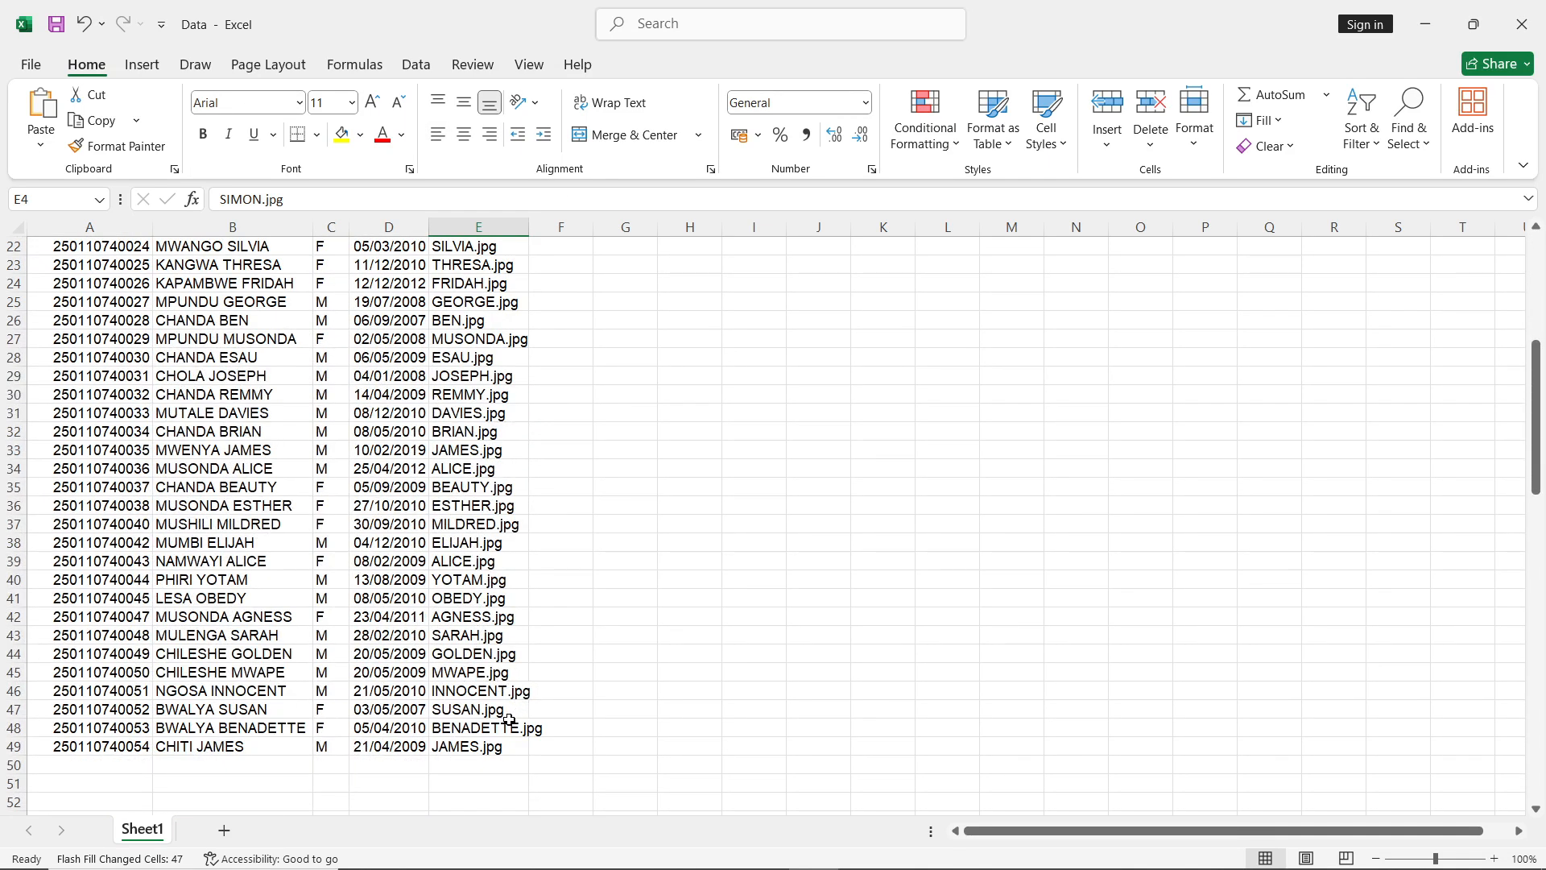
scroll(471, 290, up, 7)
Step: Switch to File Explorer and rename the JPG photo in the ID generating tool folder to match the given name in E4, without the extension
click(470, 266)
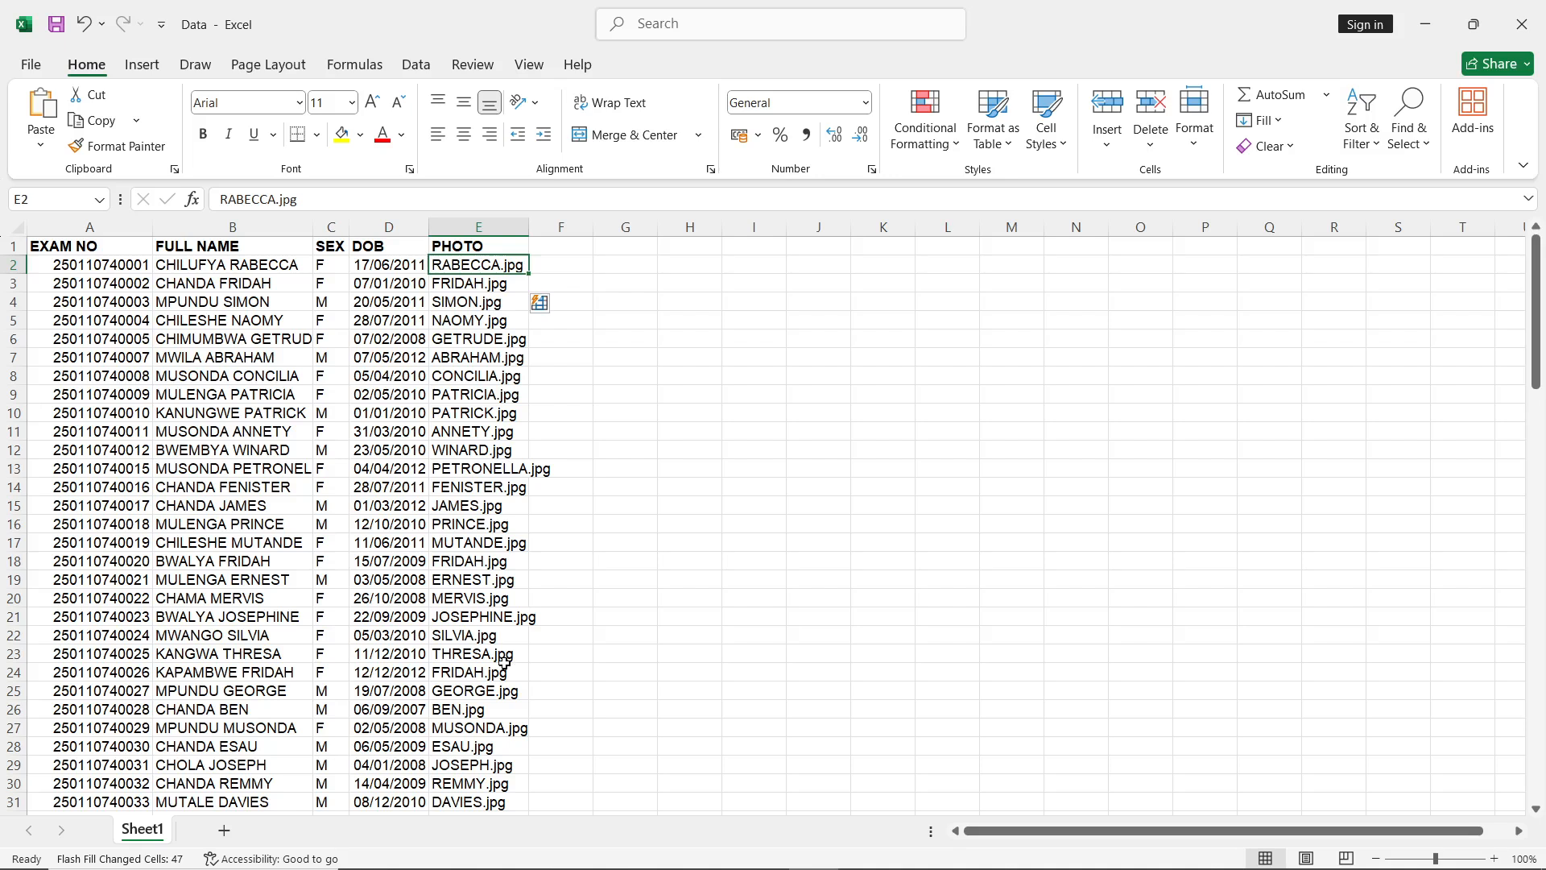
click(466, 305)
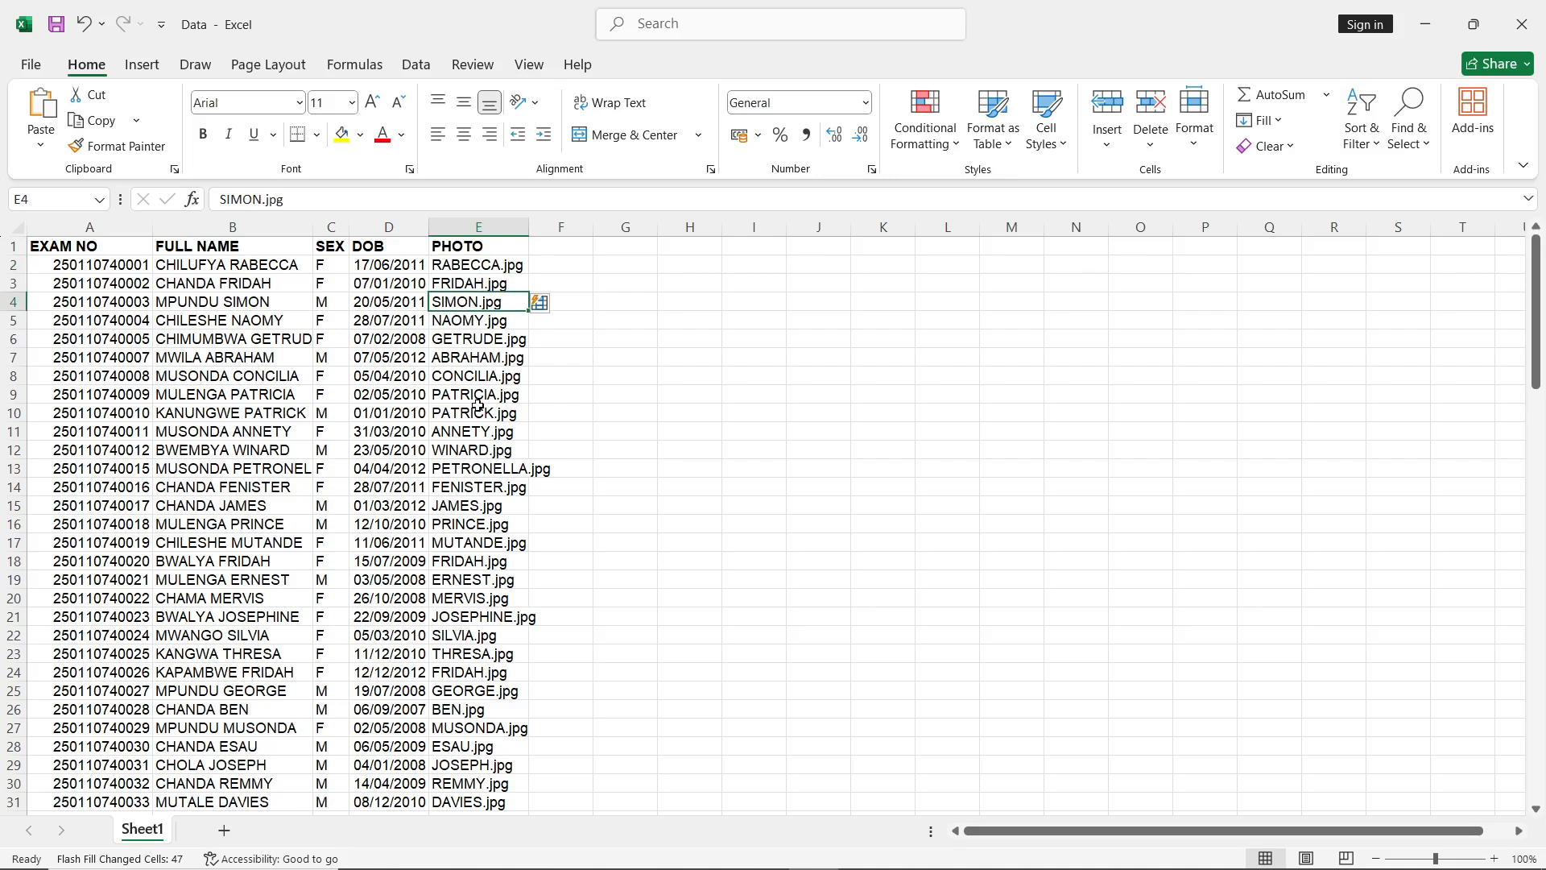
click(1425, 25)
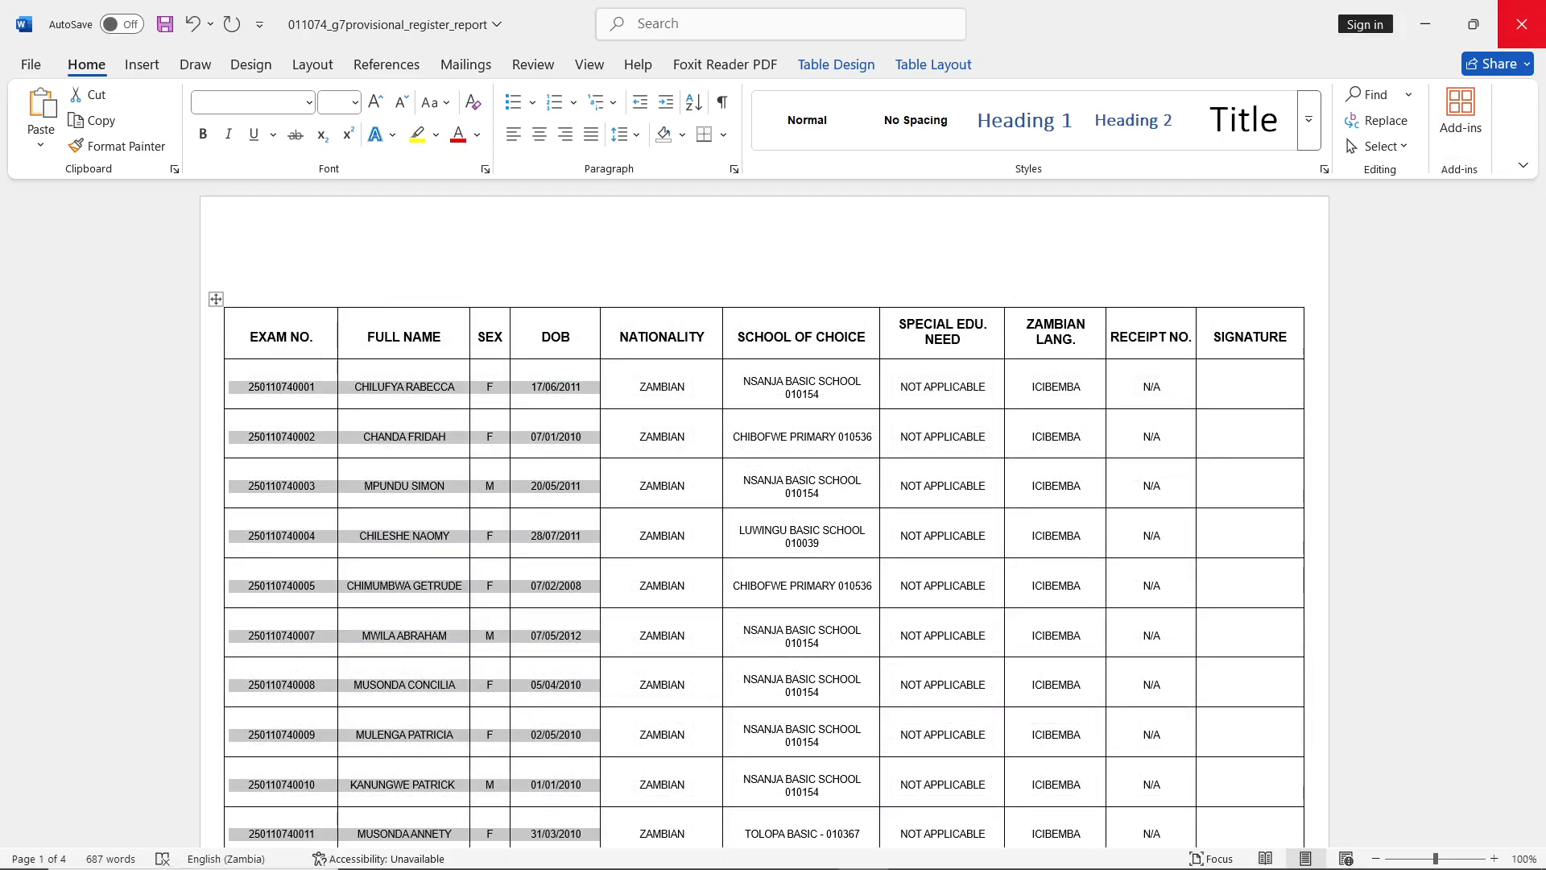
click(892, 487)
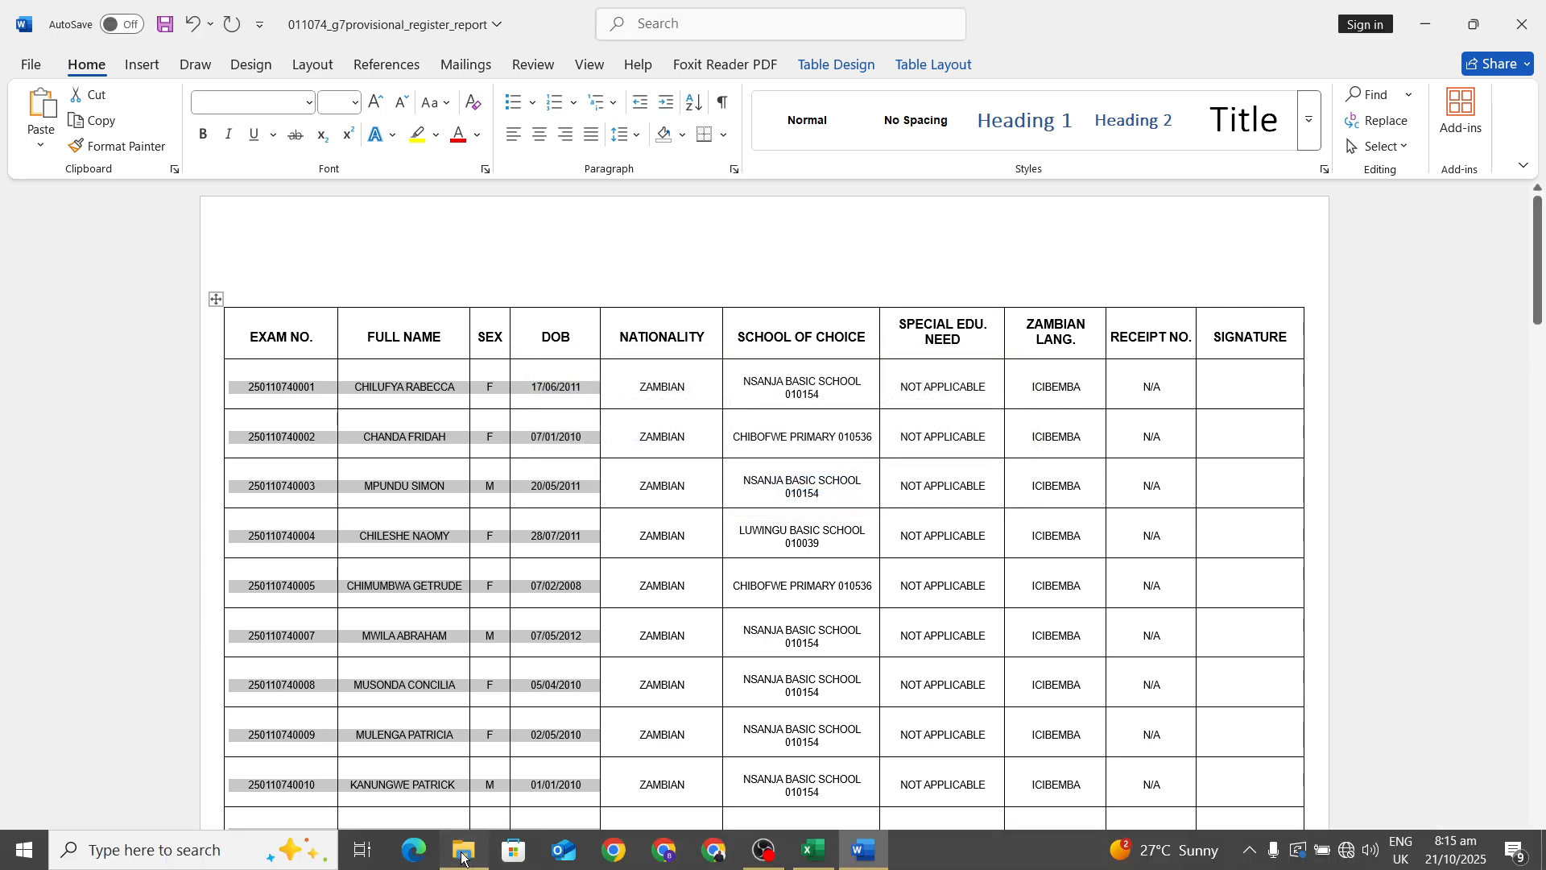
click(461, 851)
double_click(237, 482)
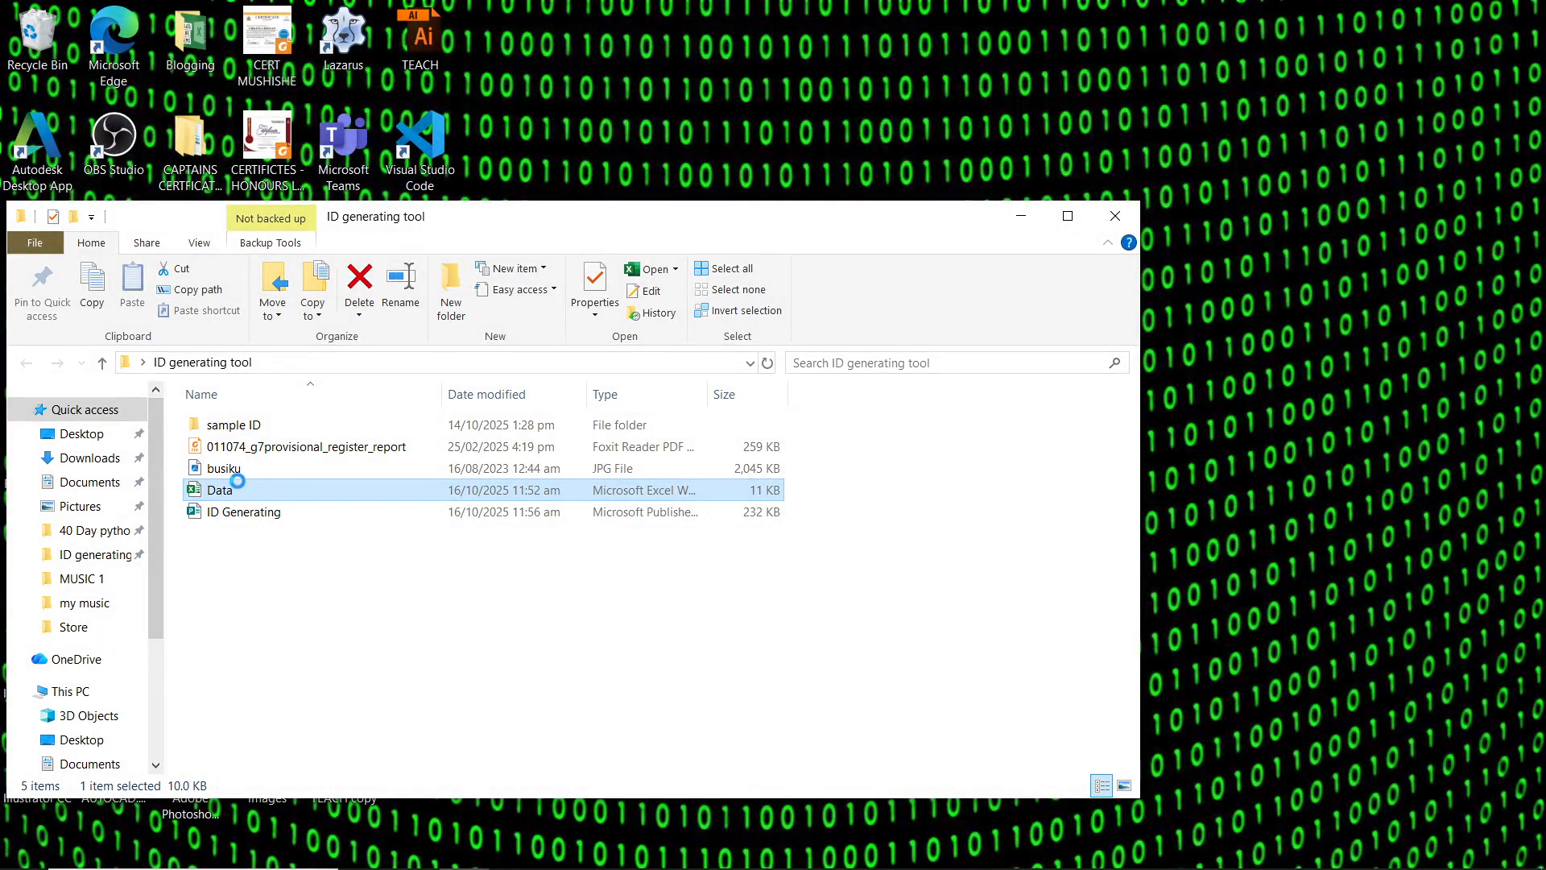
click(232, 467)
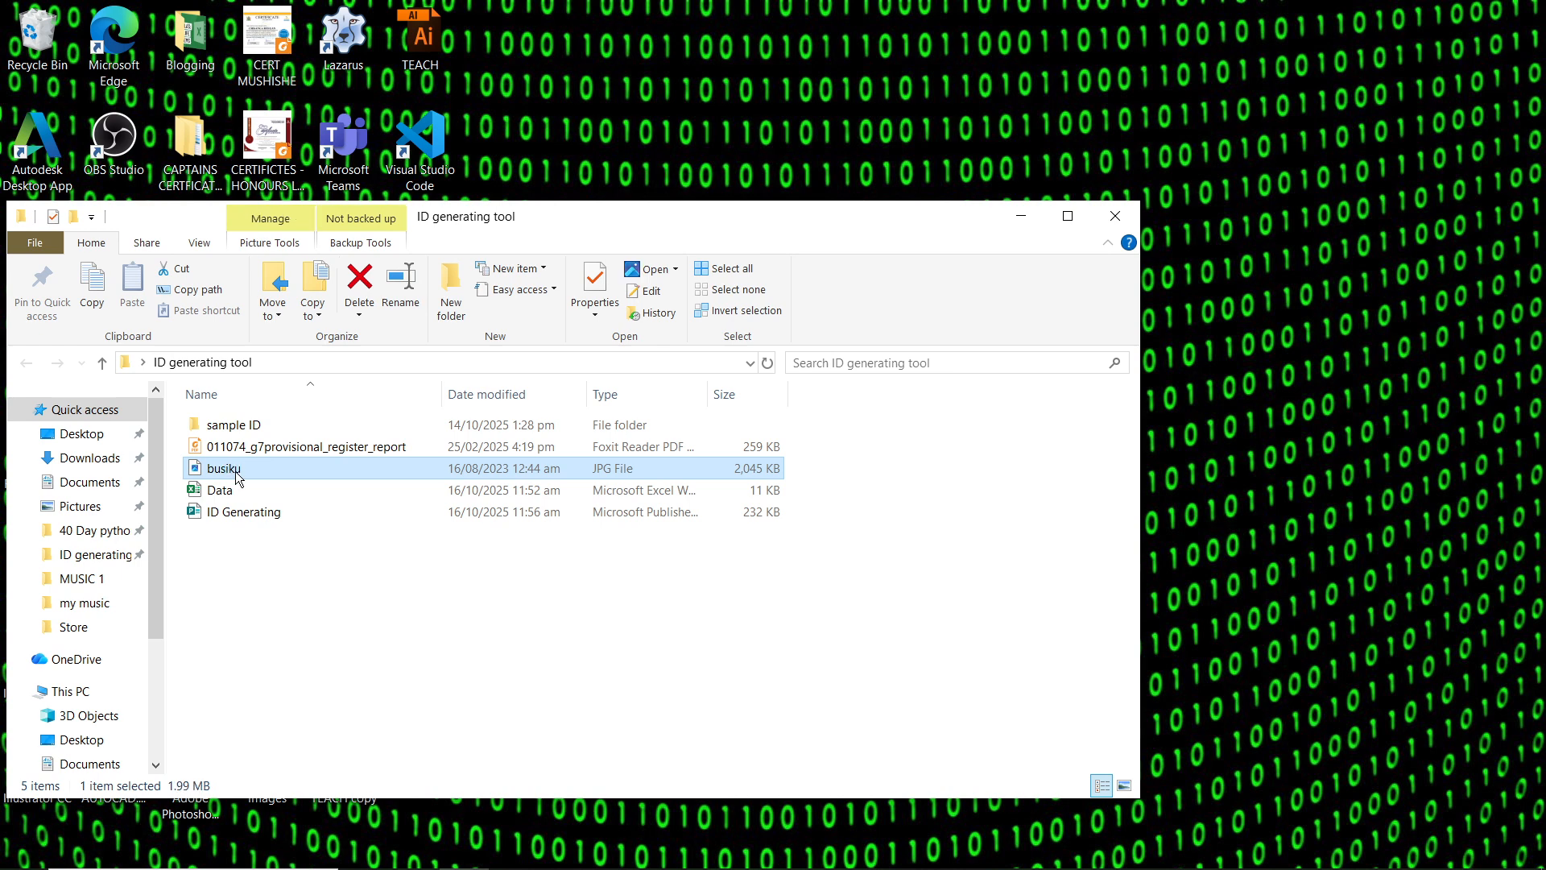
click(223, 469)
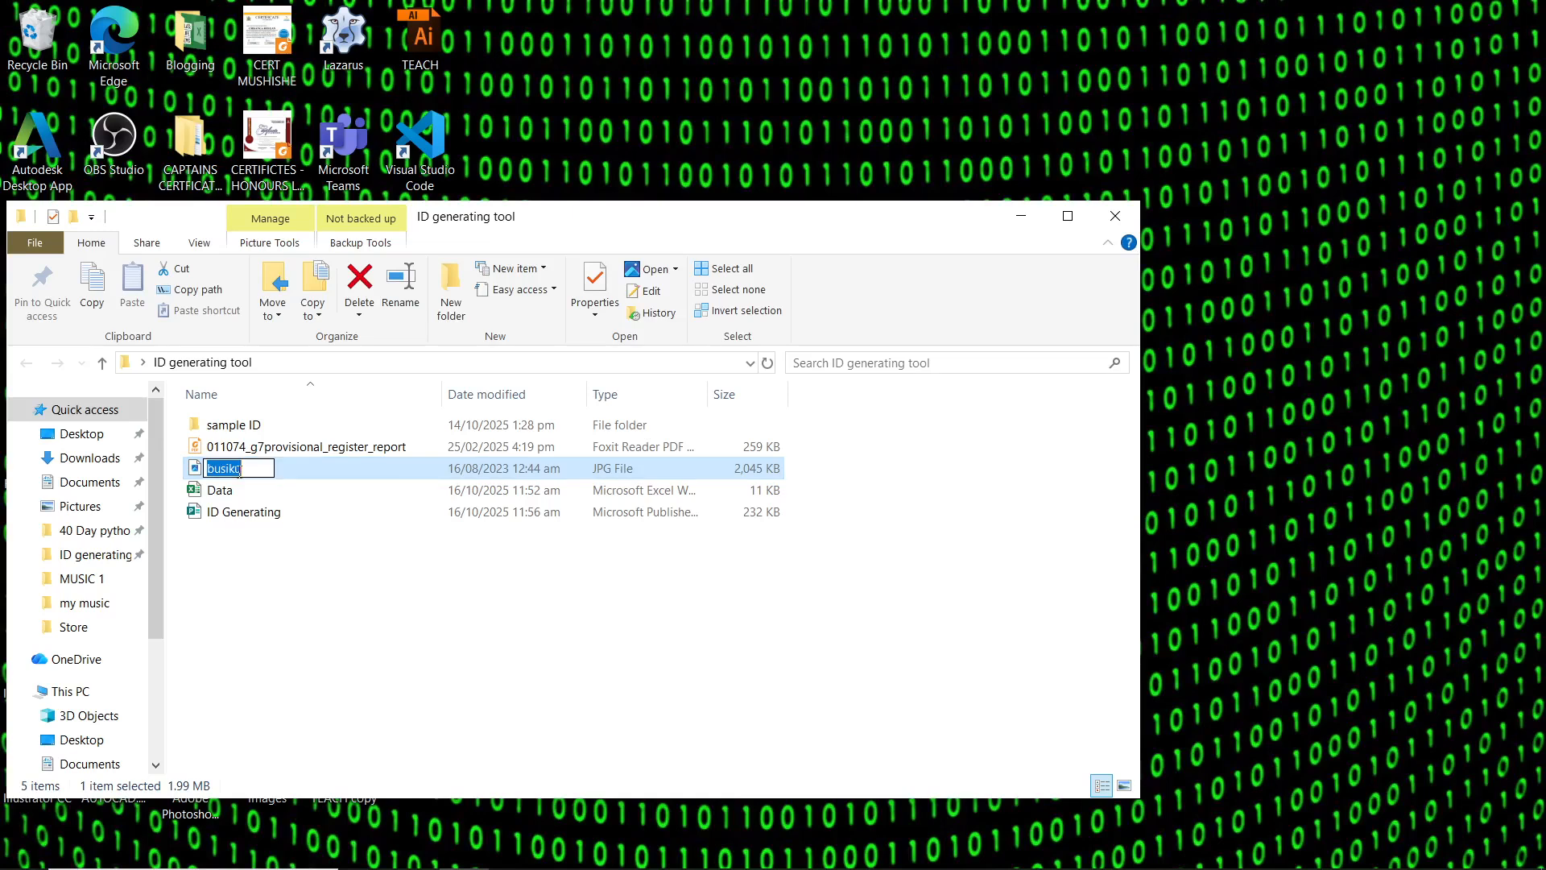
key(BackSpace)
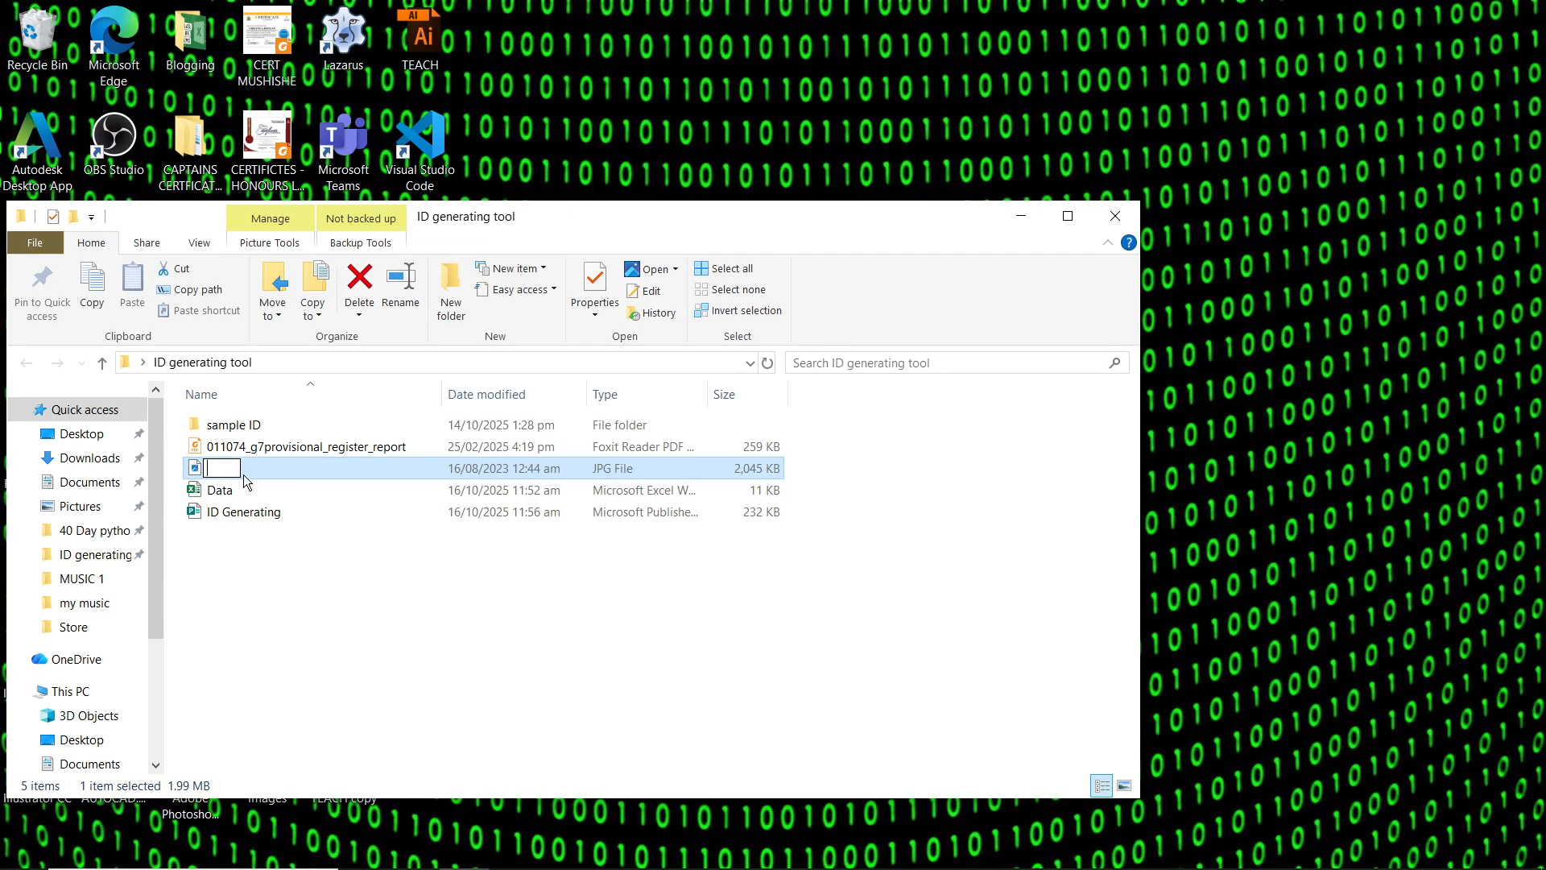
text(SIMON)
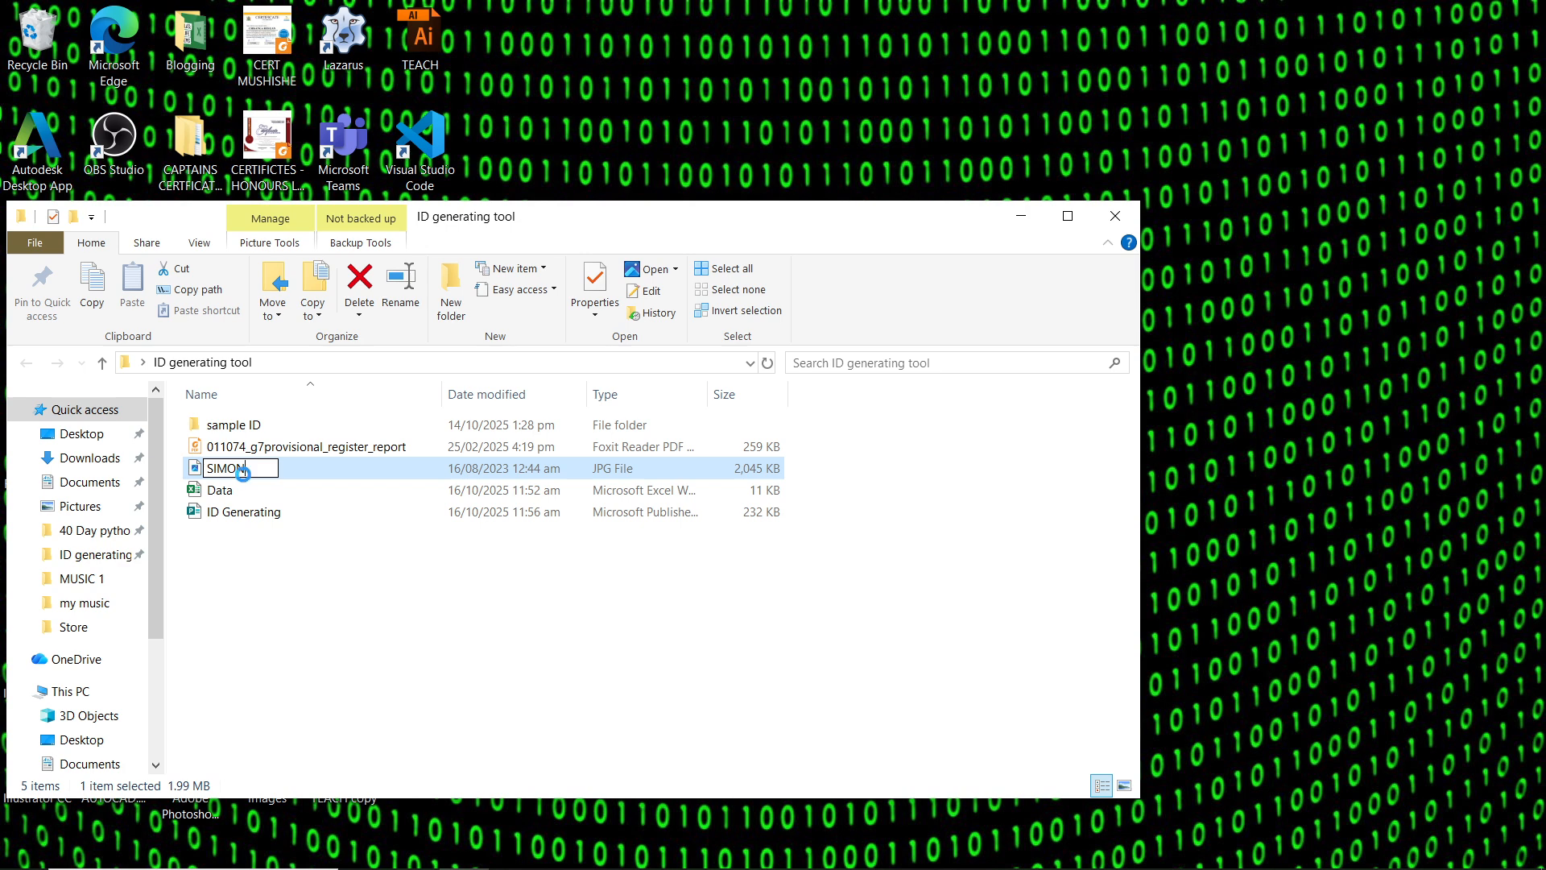
key(Return)
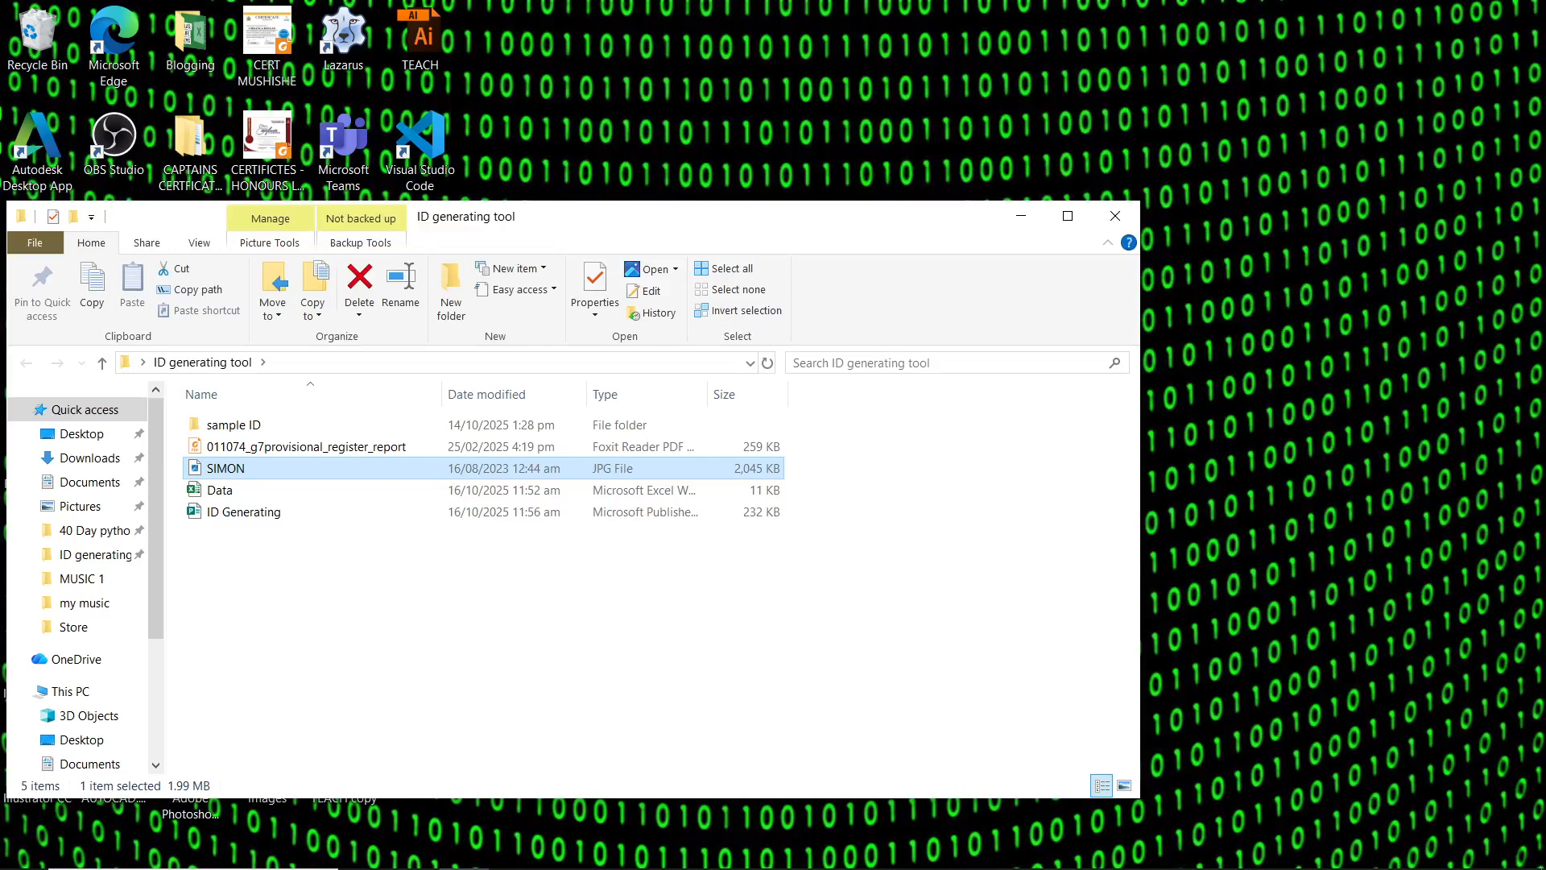
Step: Return to the Data workbook in Excel, then close it and save the changes to Data.xlsx
click(813, 855)
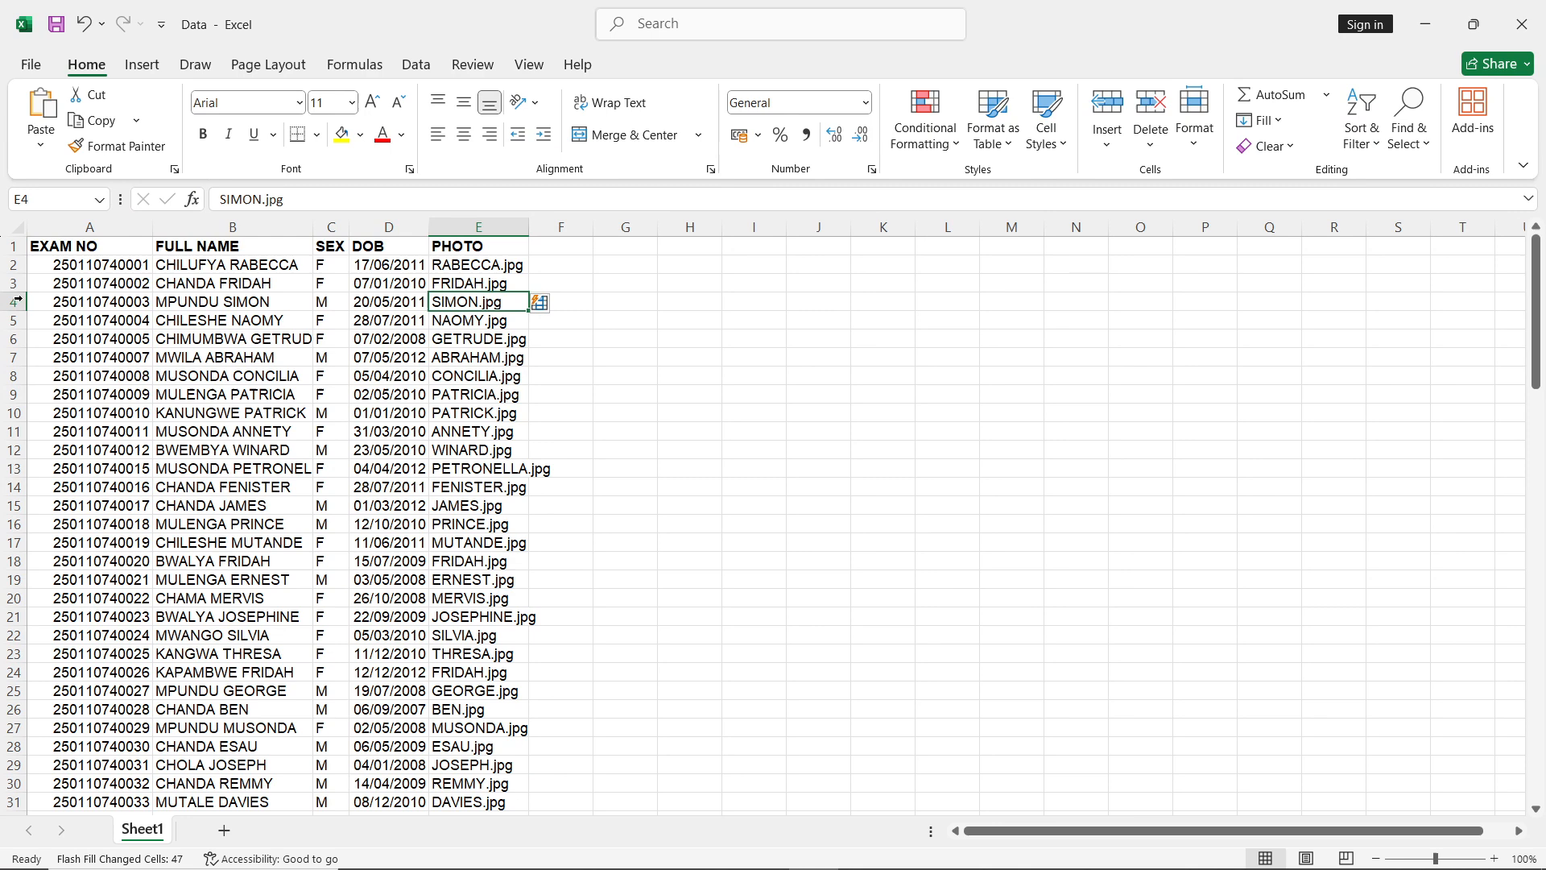
click(1538, 24)
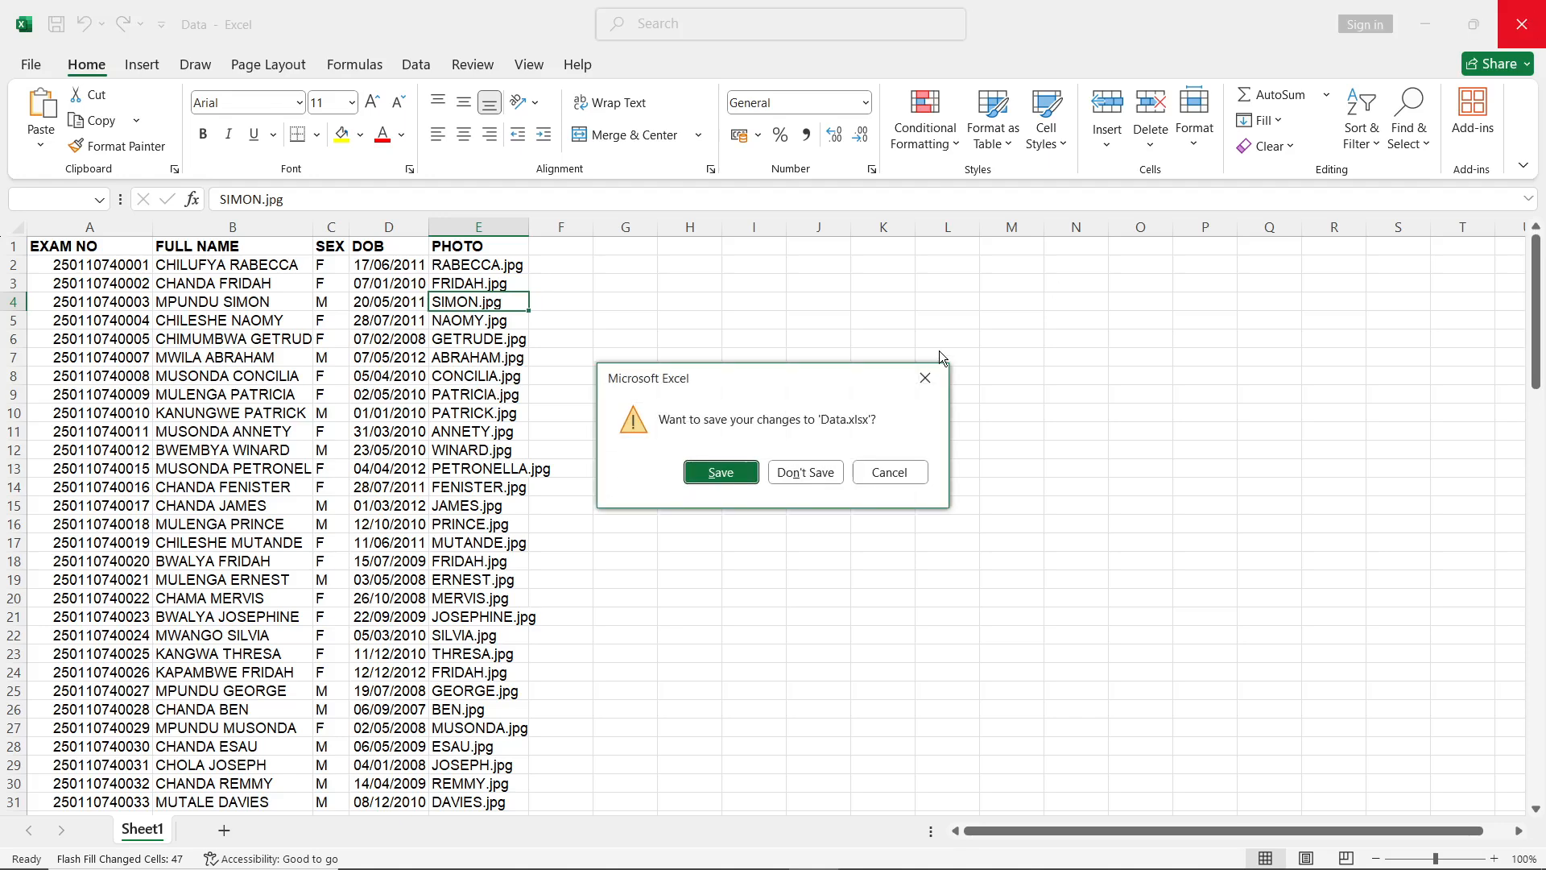
click(721, 475)
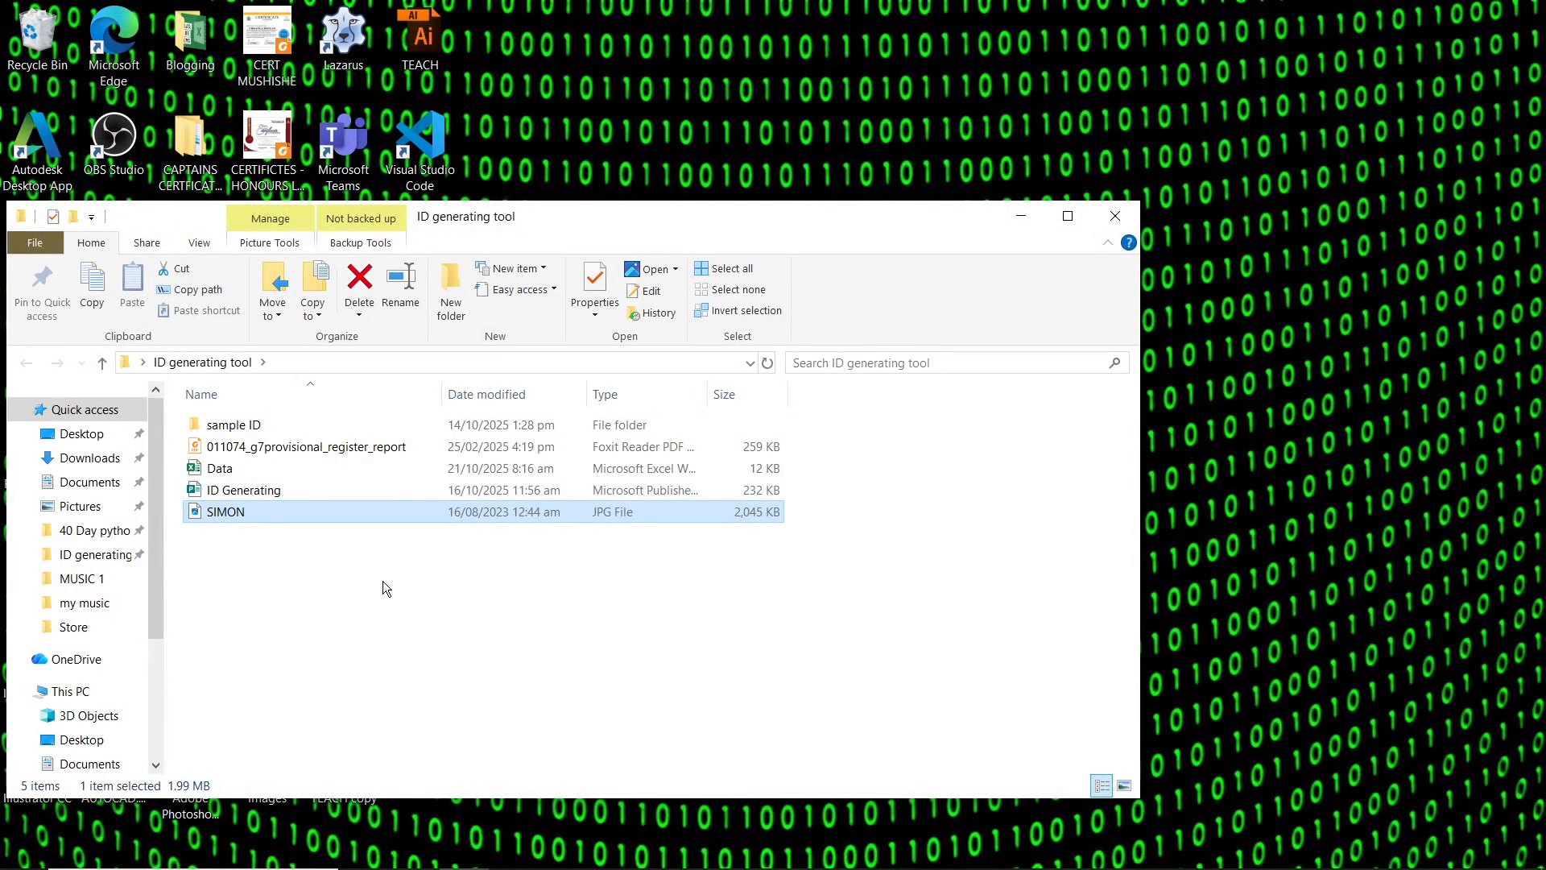
double_click(266, 493)
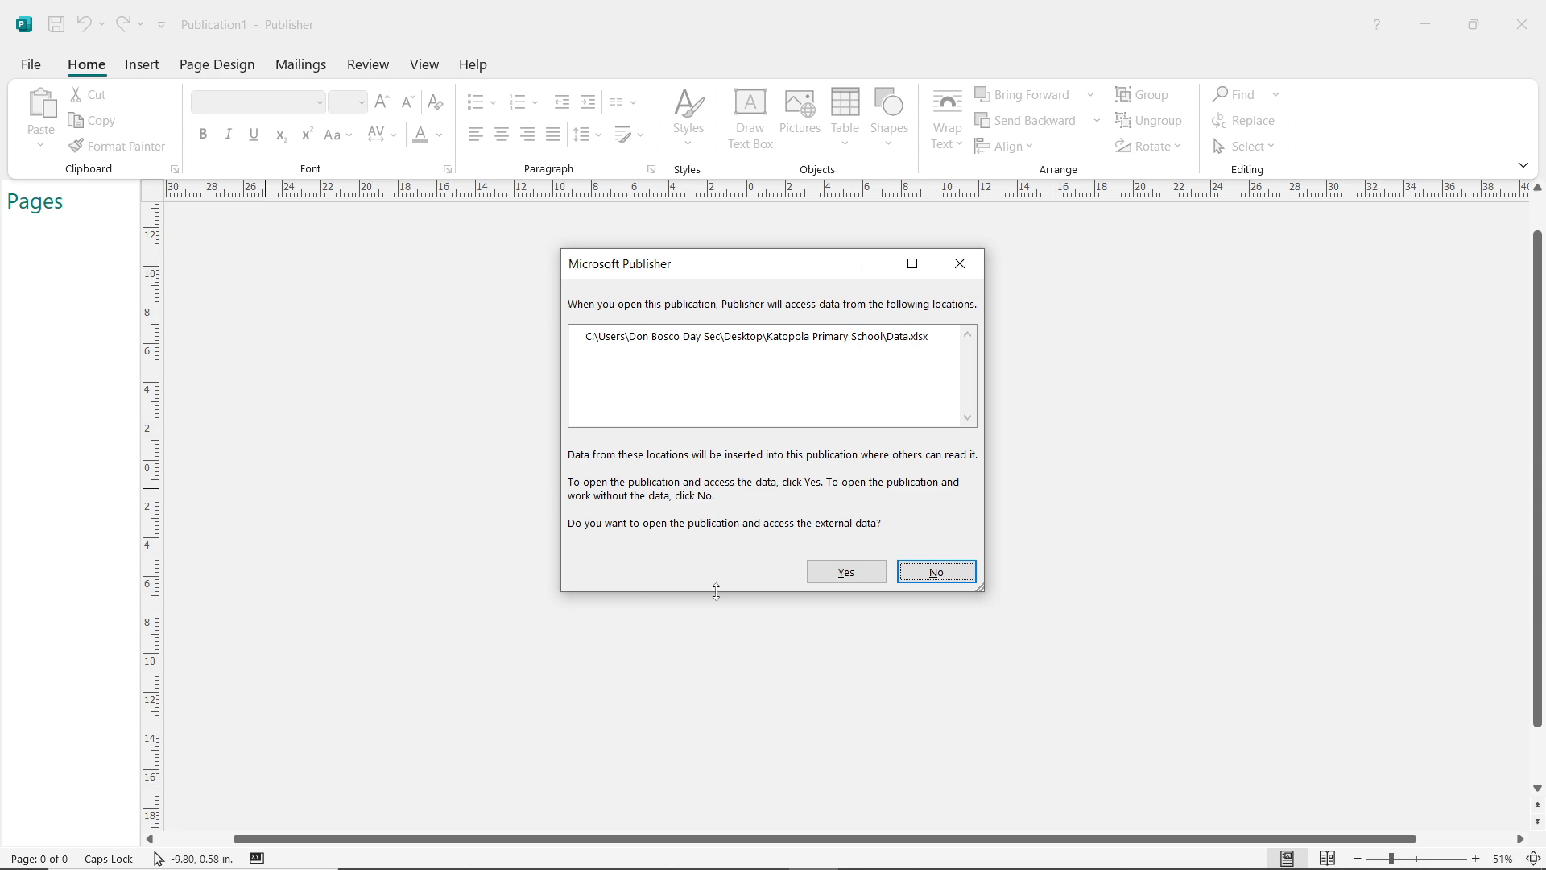
click(829, 577)
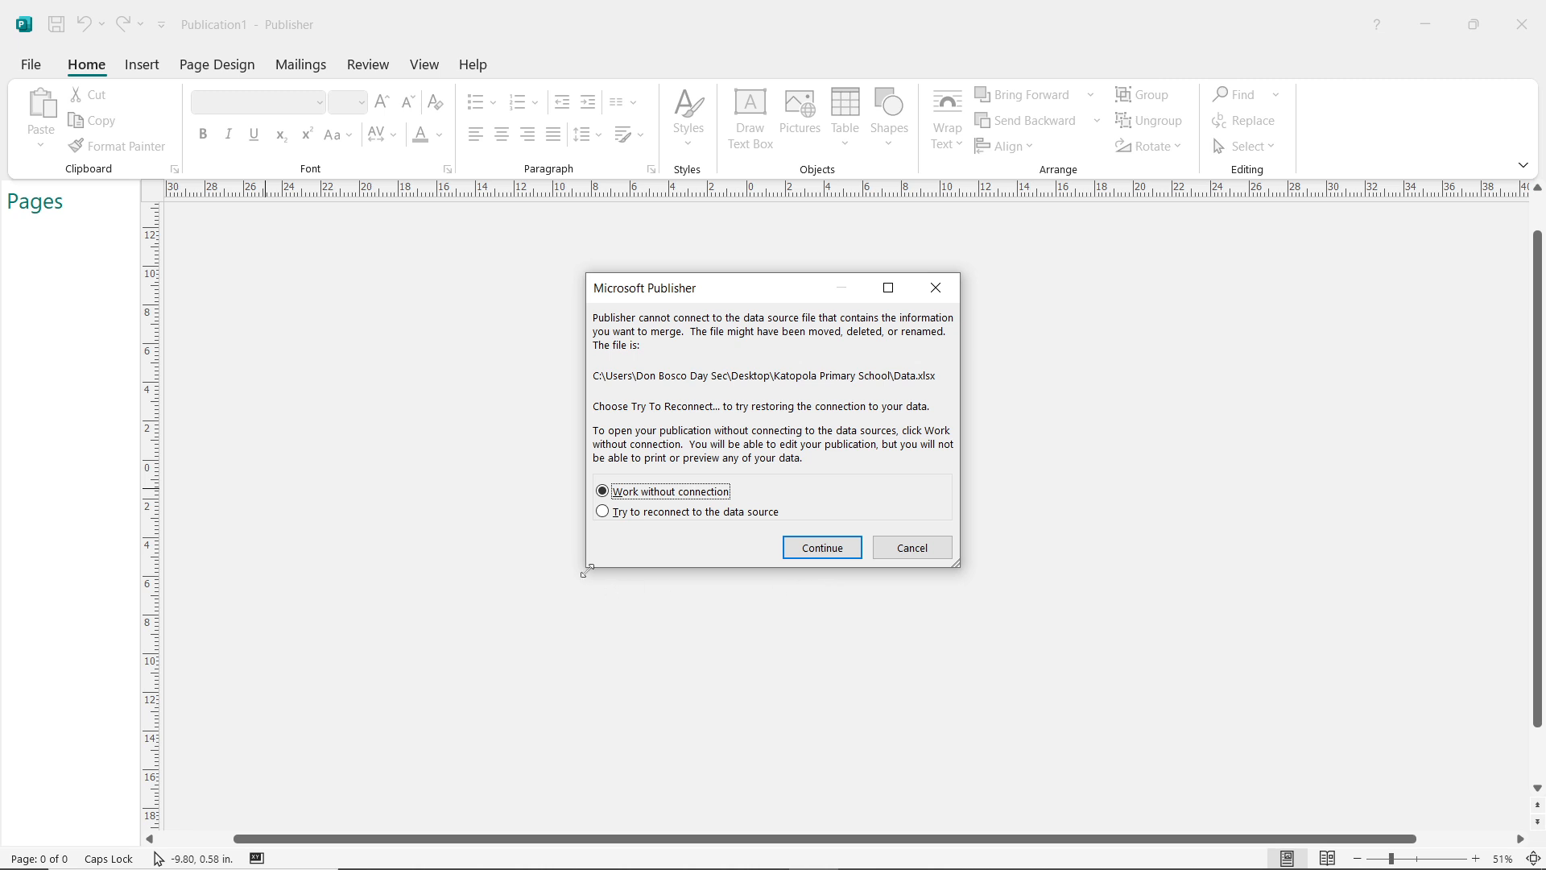
click(936, 290)
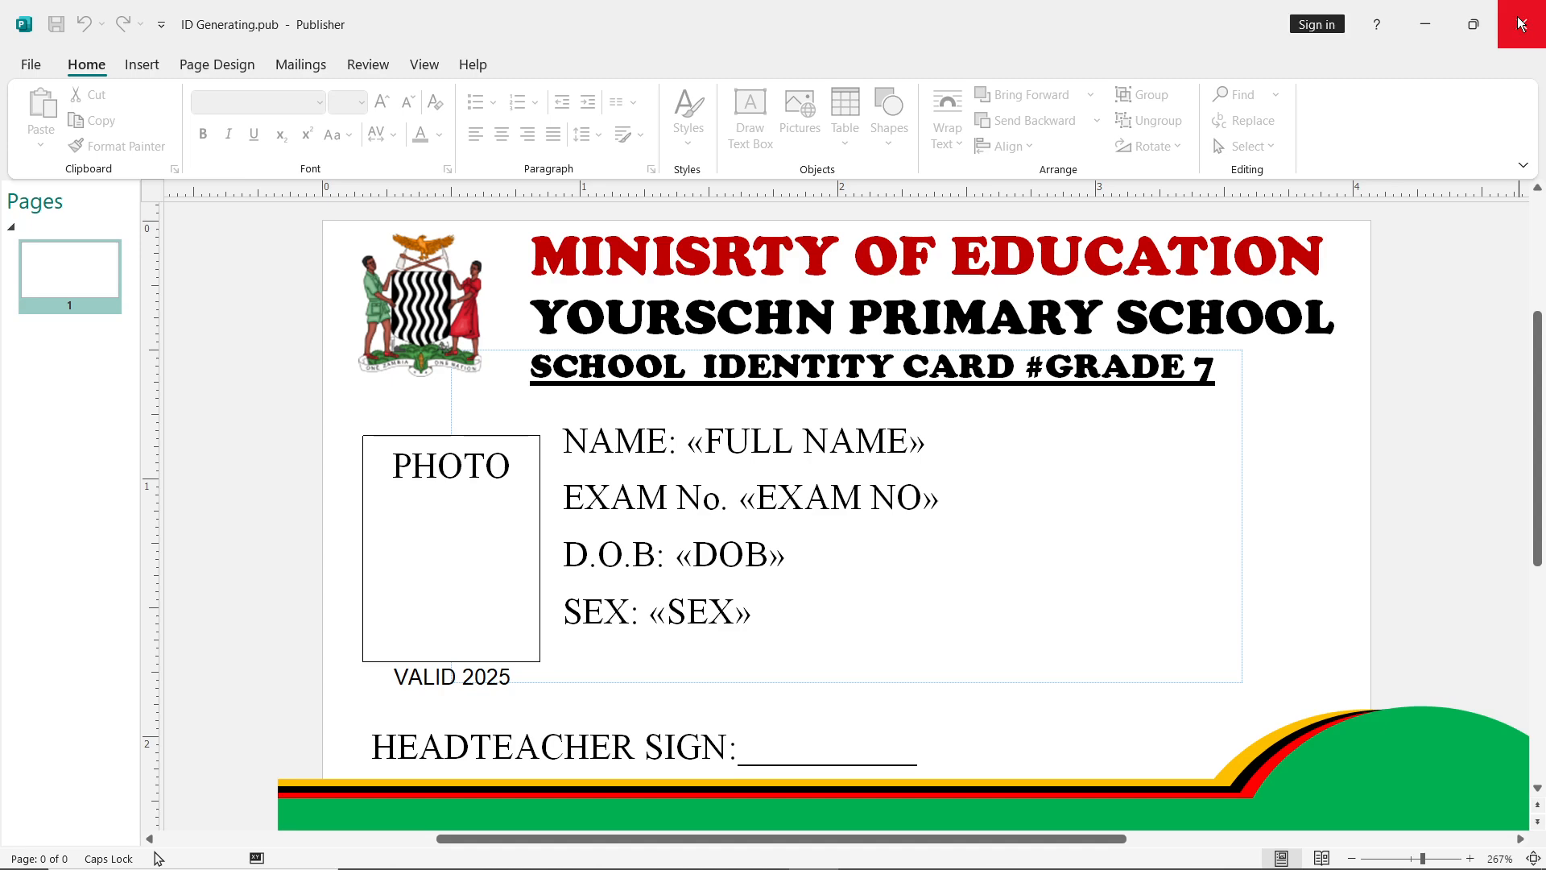
click(1520, 24)
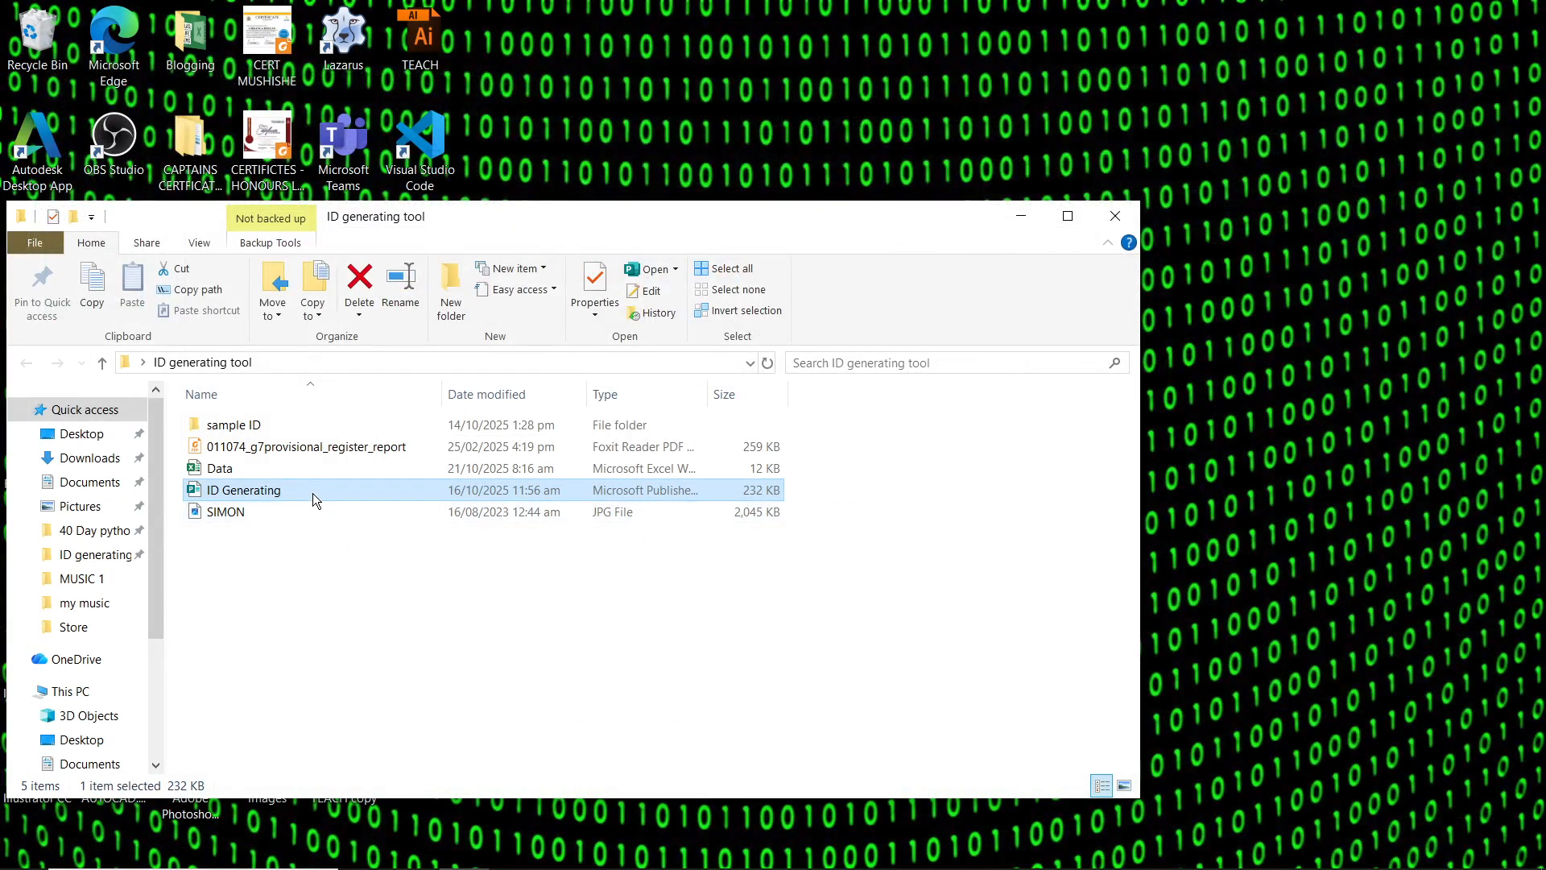
Step: Open the ID Generating publication with access to its external data and choose to try reconnecting to the data source
double_click(313, 493)
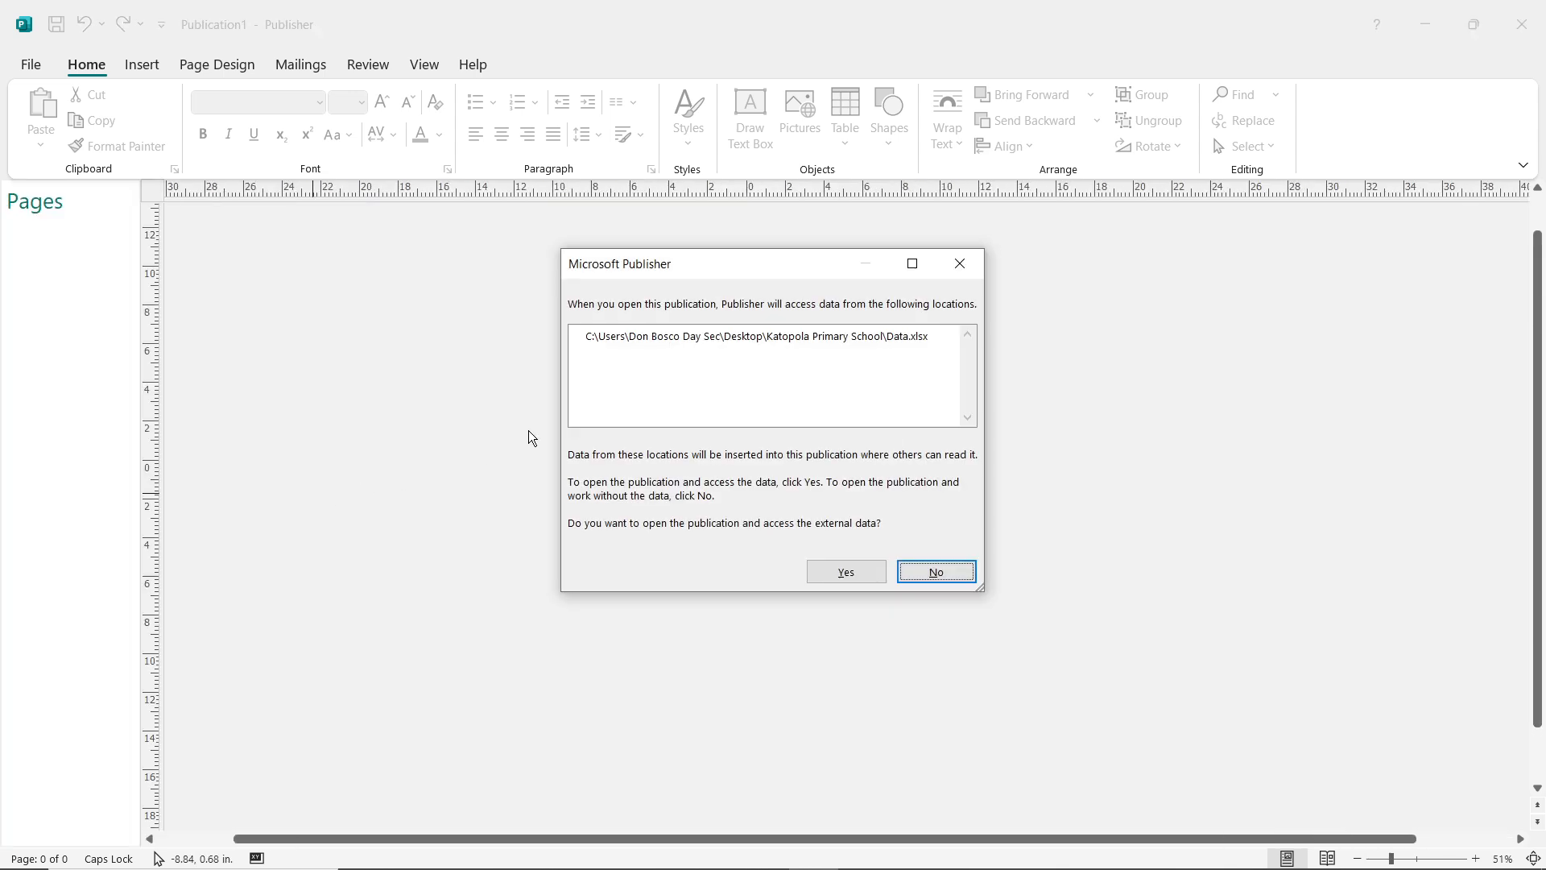
click(772, 339)
click(846, 571)
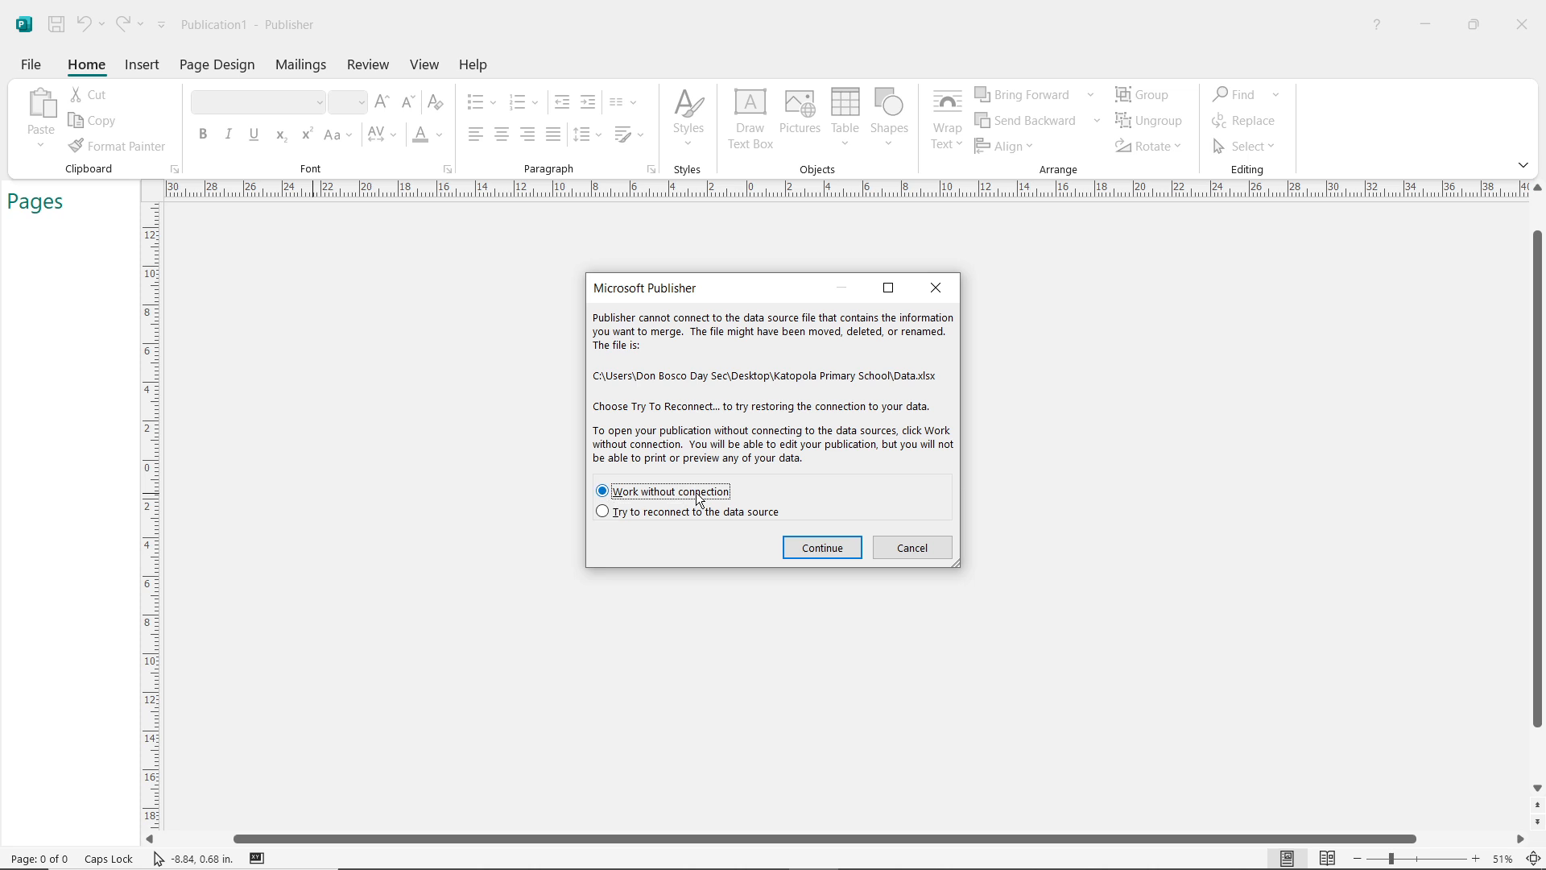
click(604, 512)
click(833, 557)
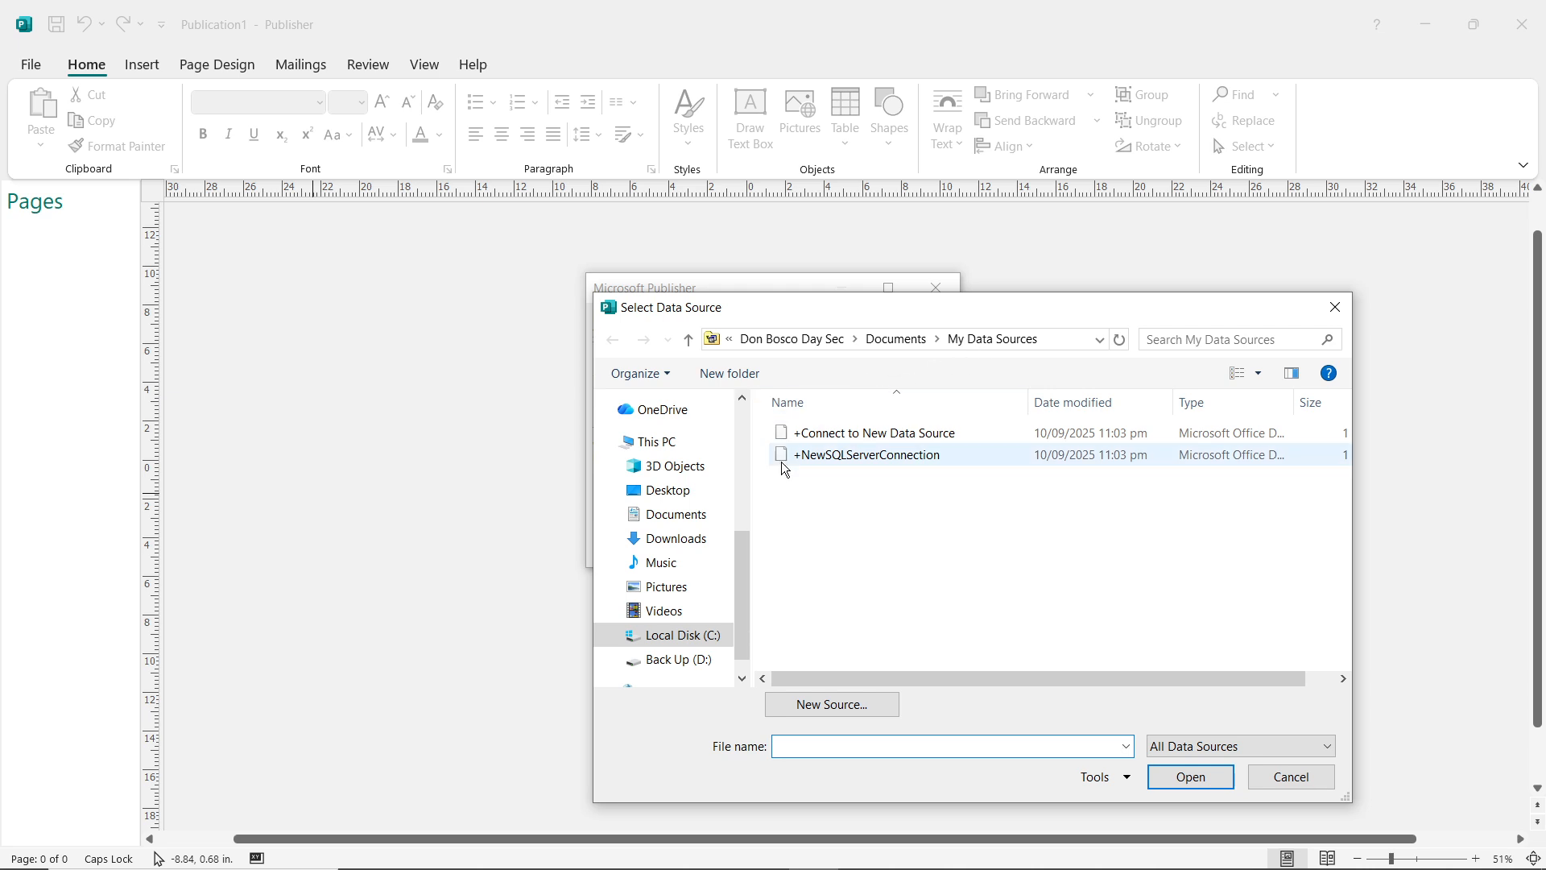
Step: Connect the publication to Sheet1$ of the Data workbook in the Desktop's ID generating tool folder, using the first row as column headers
click(673, 491)
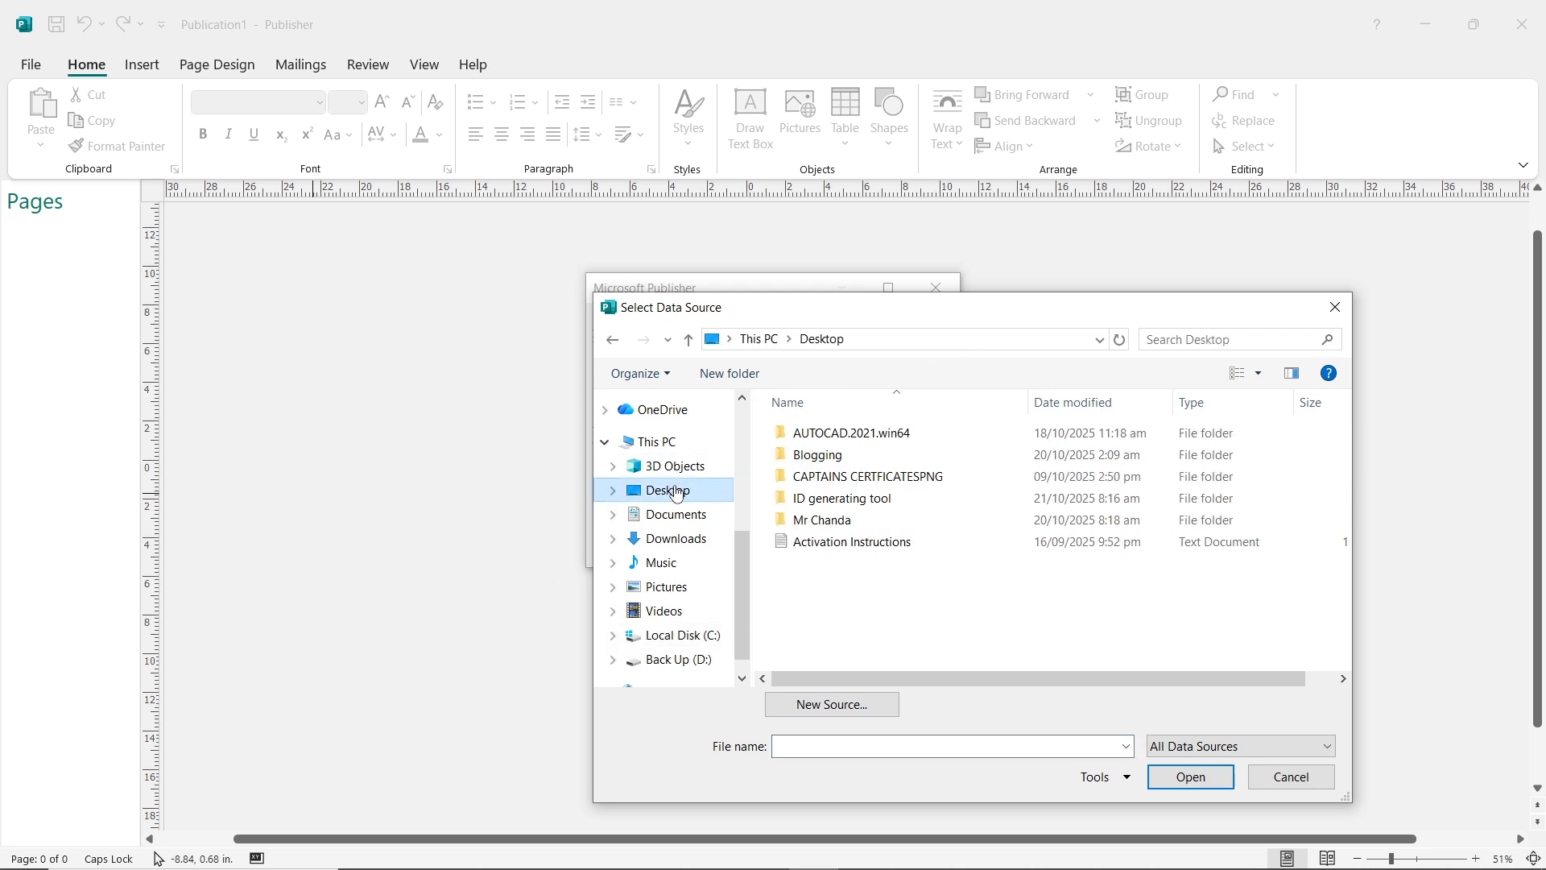
double_click(834, 499)
click(820, 459)
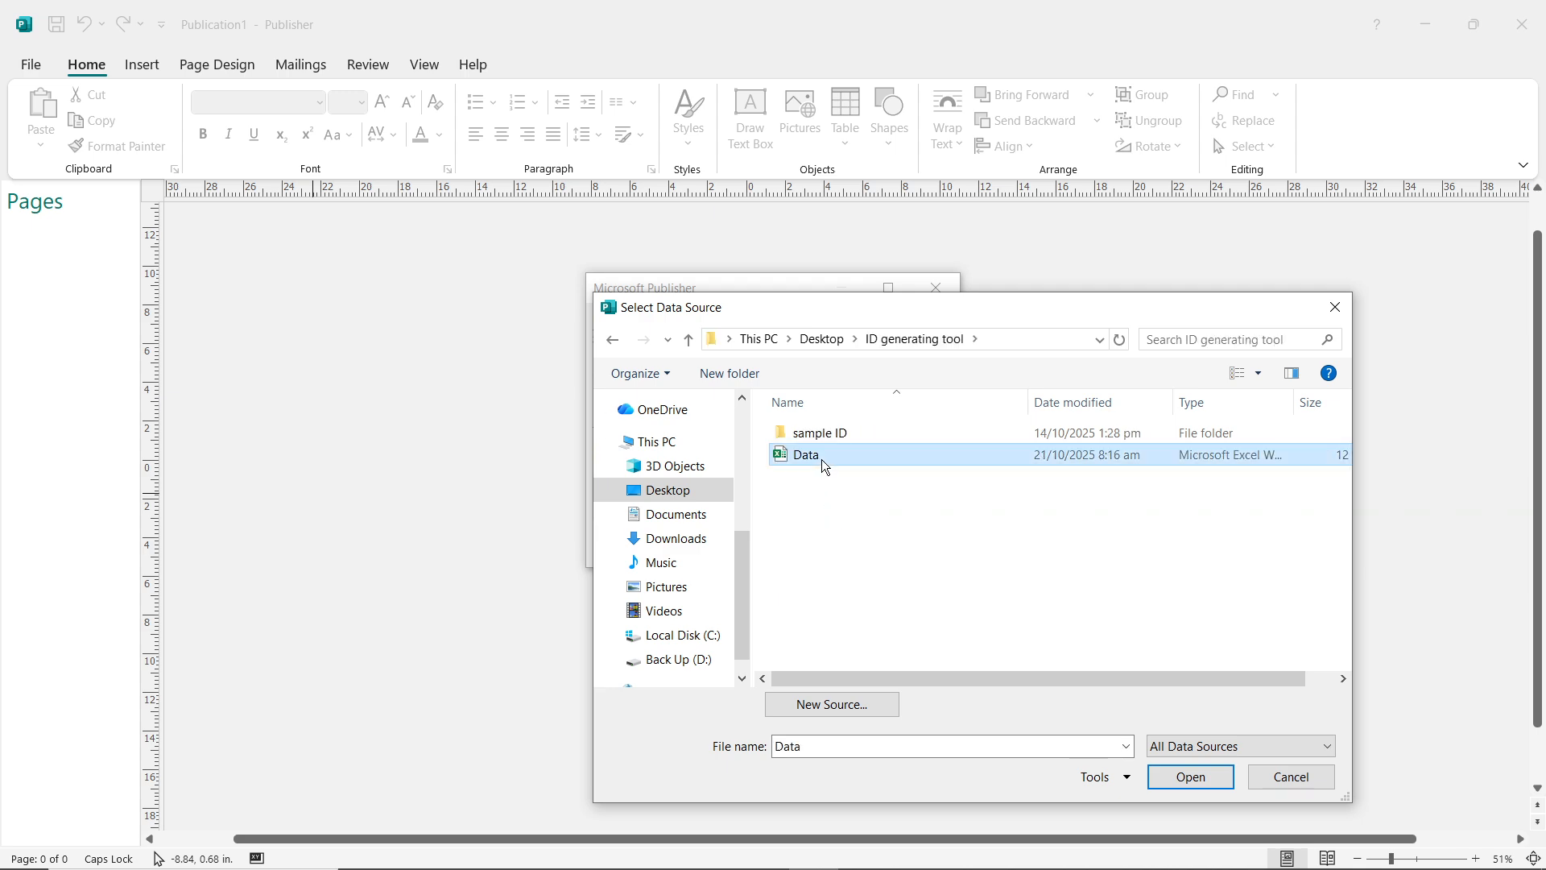
click(1166, 786)
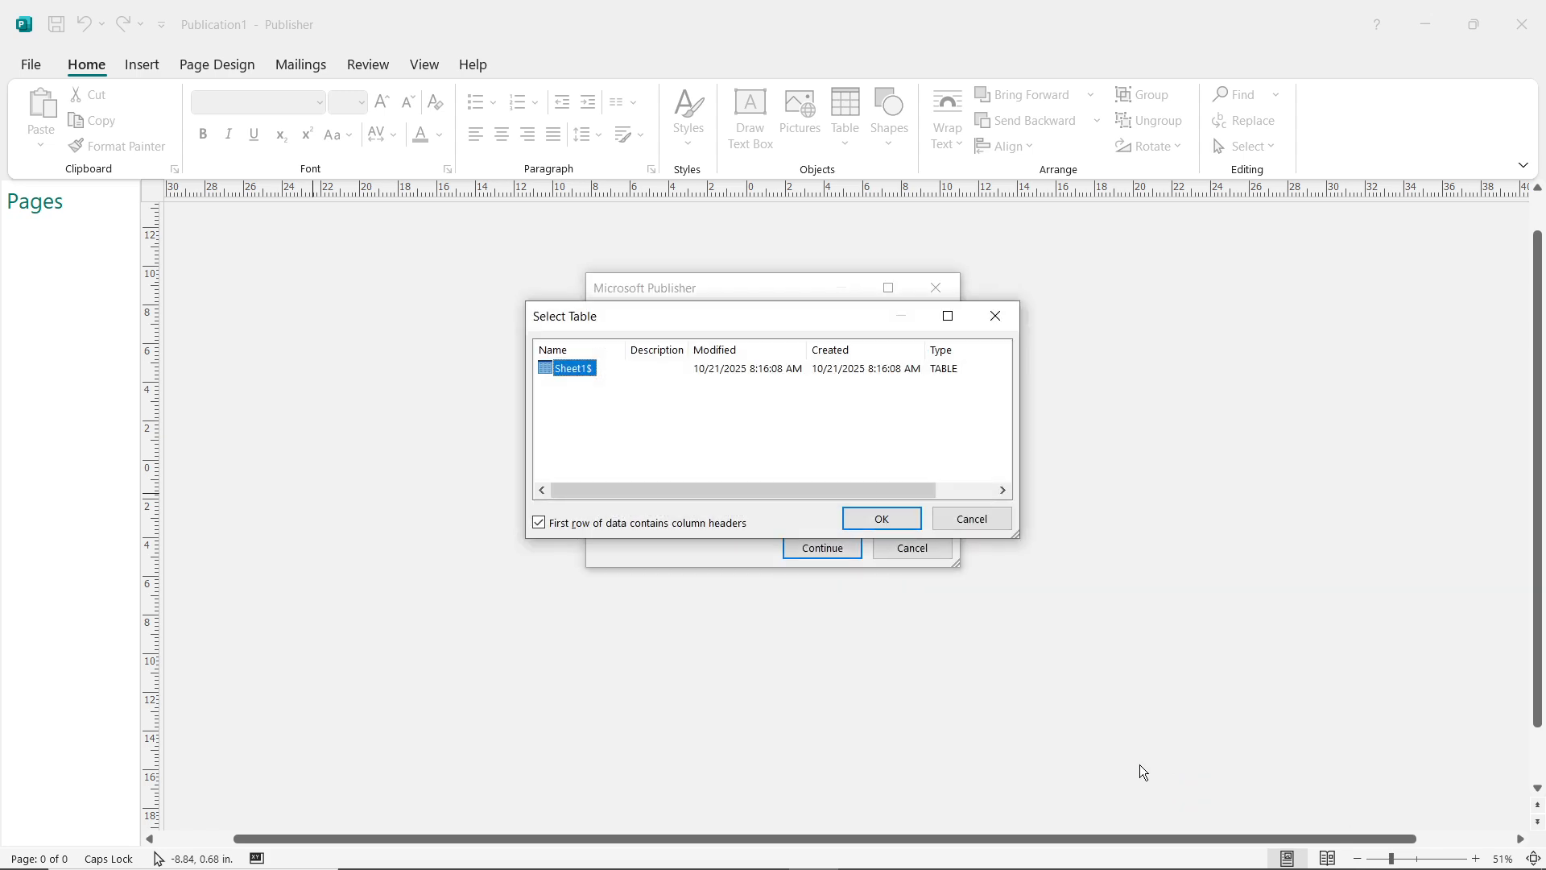
click(881, 518)
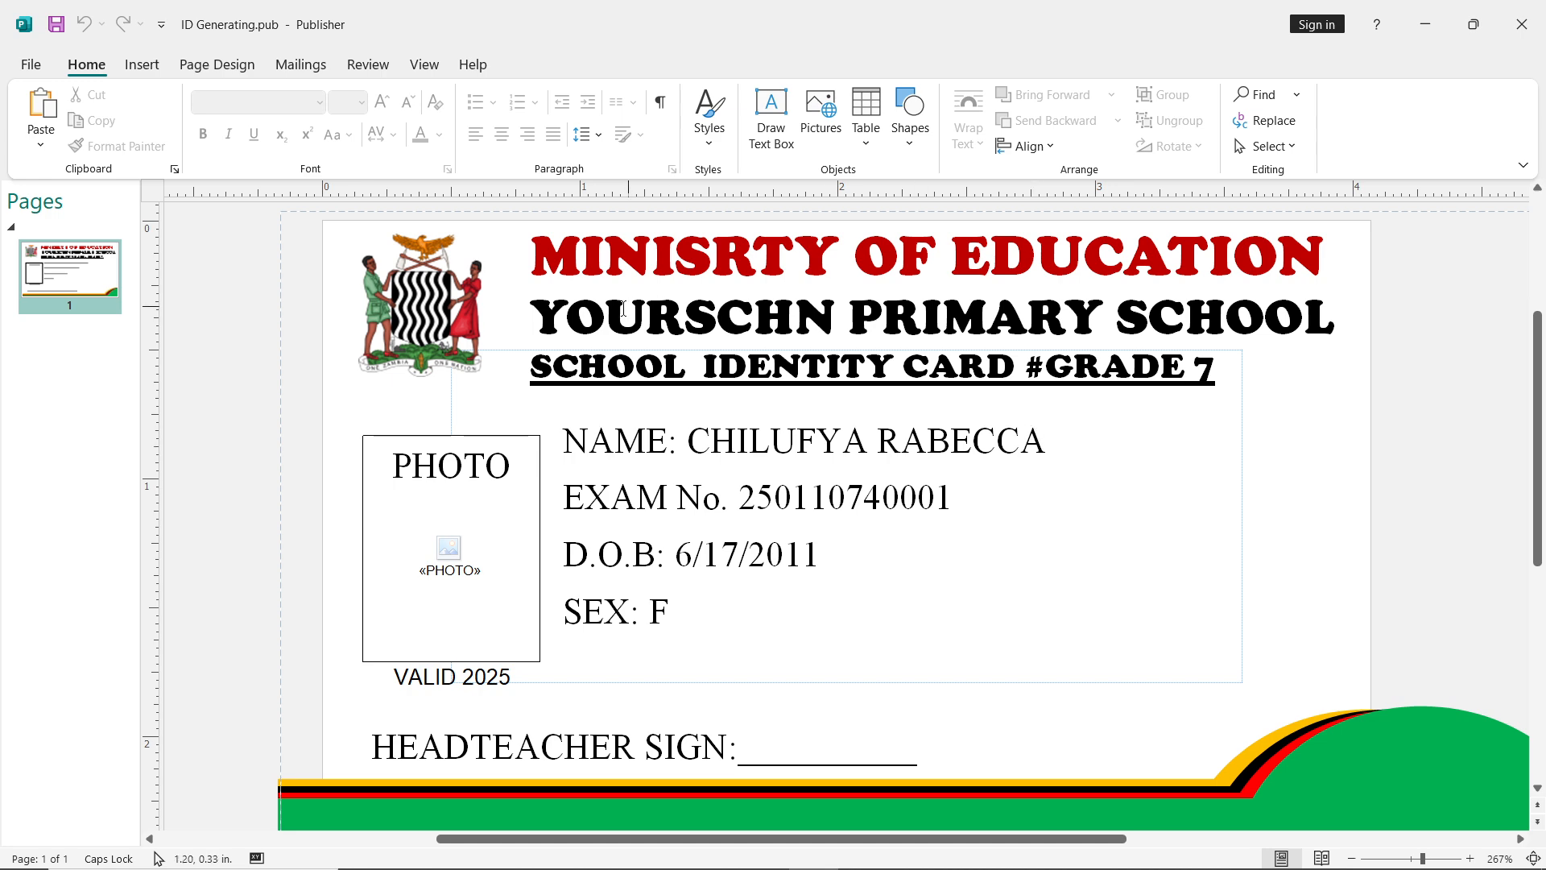
Step: Replace the placeholder YOURSCHN in the card's school name heading with LIFAI
click(546, 308)
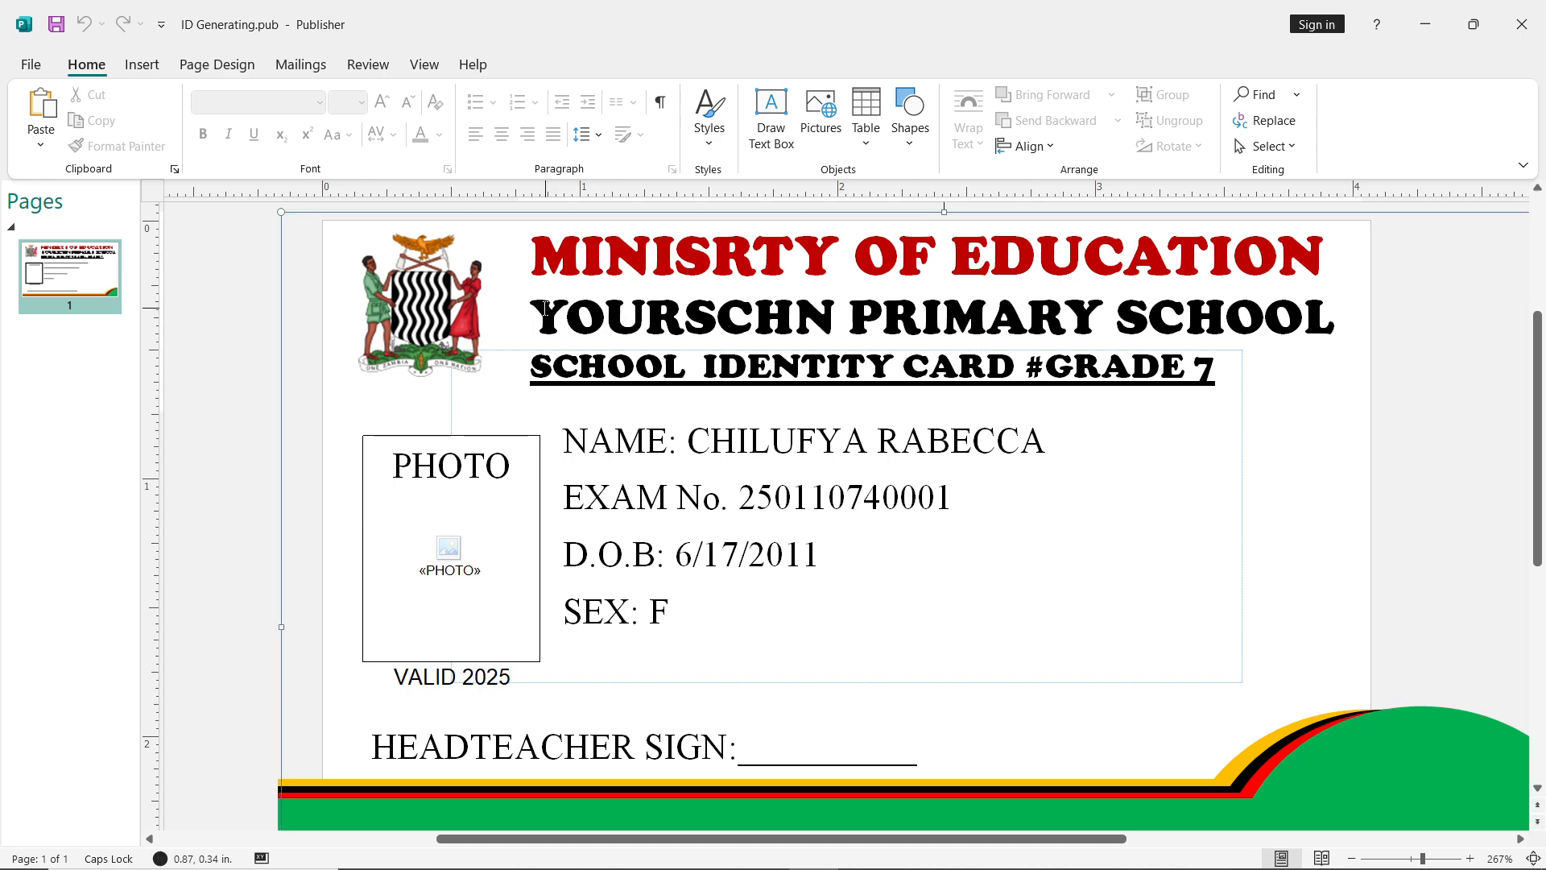
double_click(546, 308)
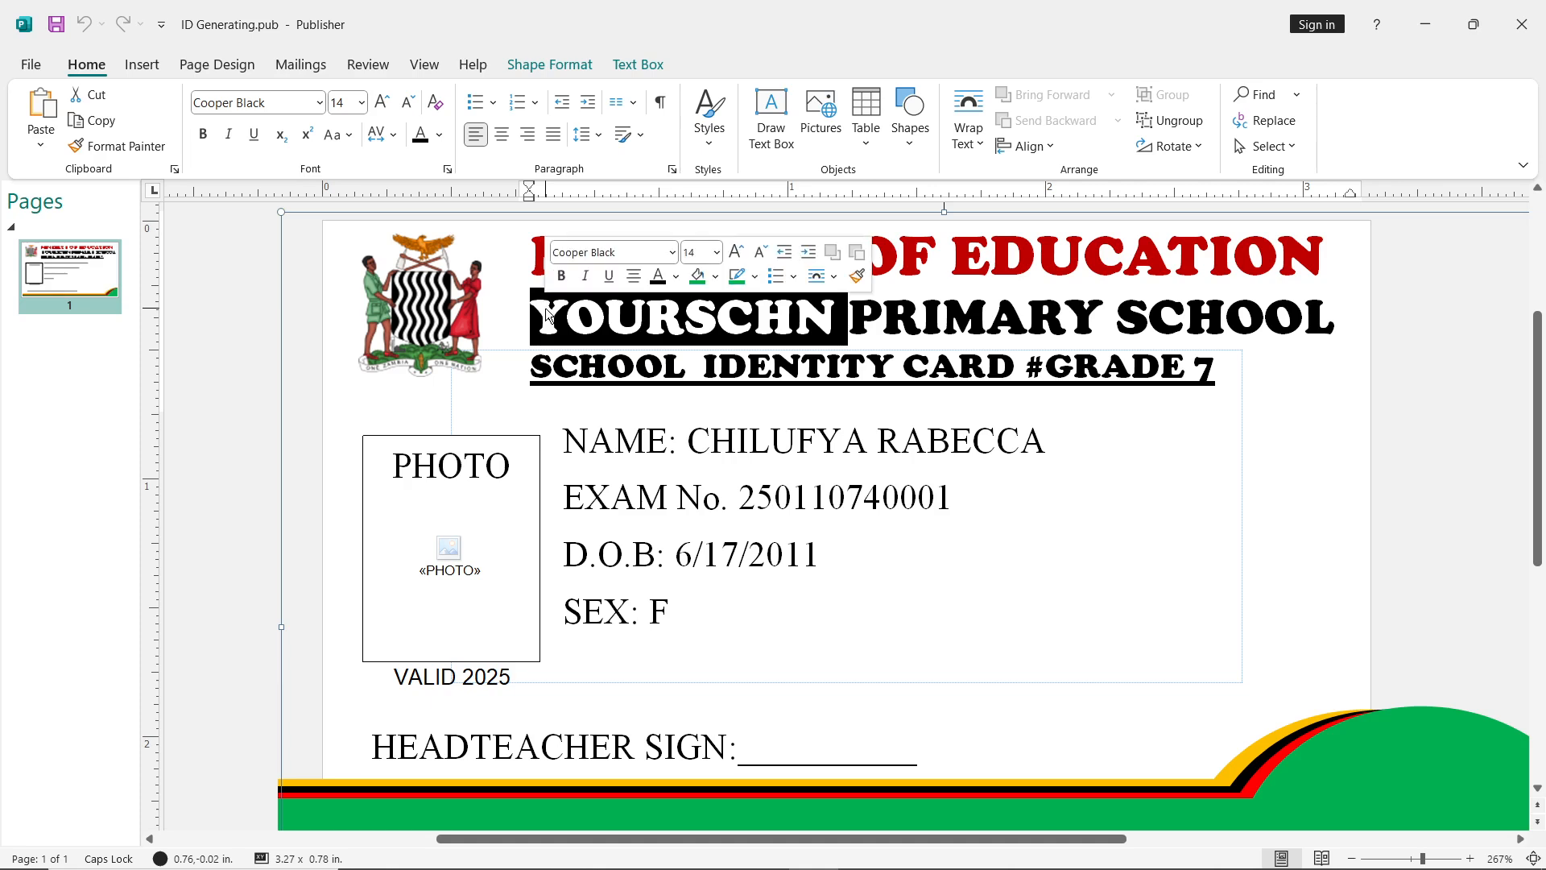
text(LIFAI)
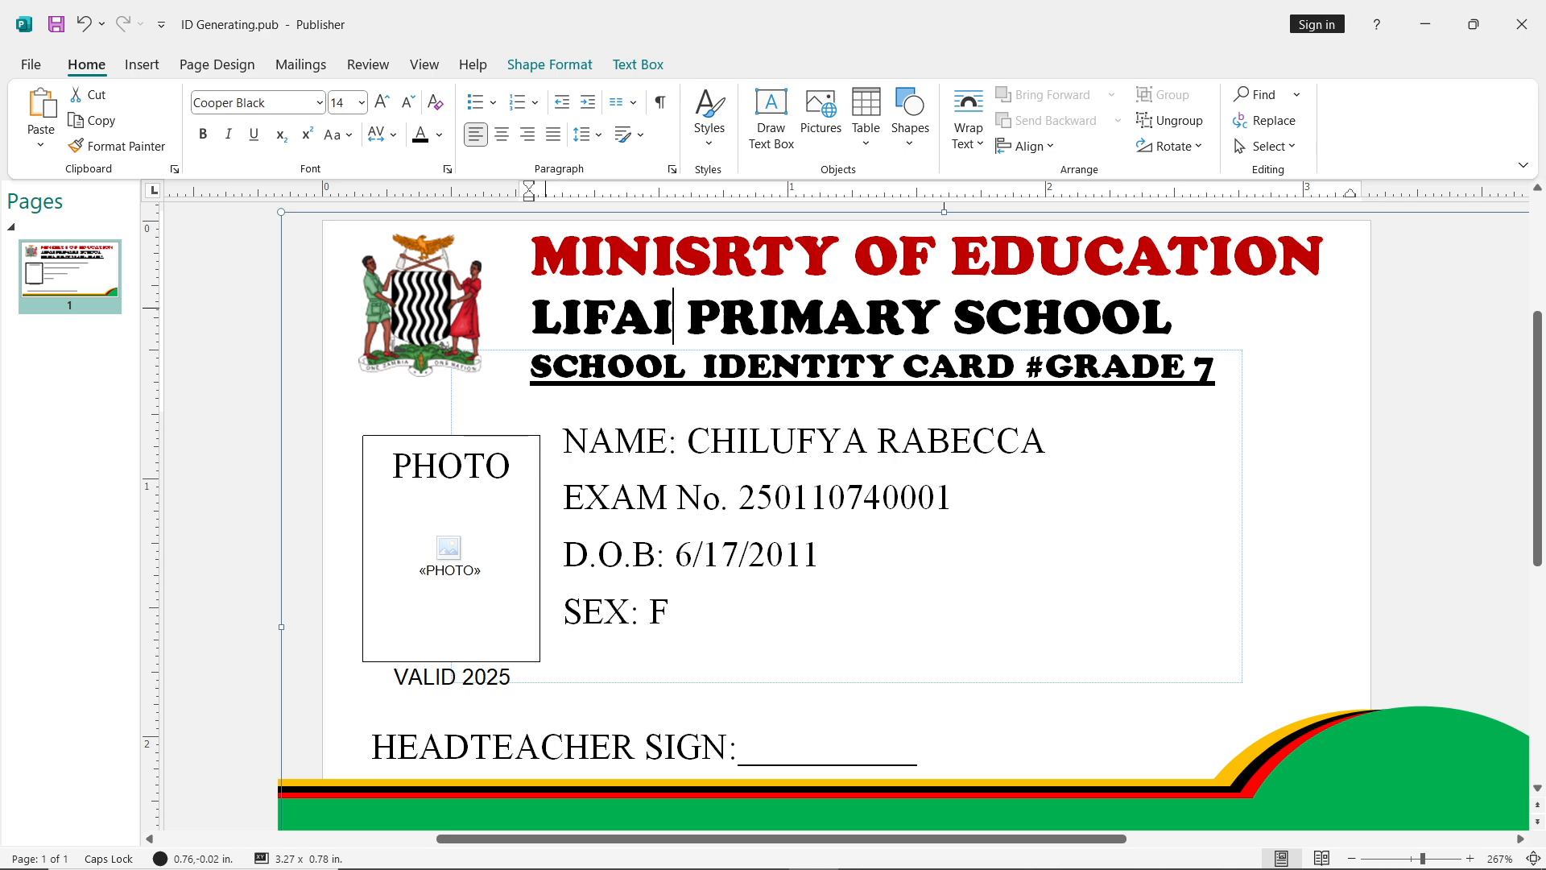
Step: Check the name, exam number, date of birth and sex merge fields on the card one by one
click(821, 469)
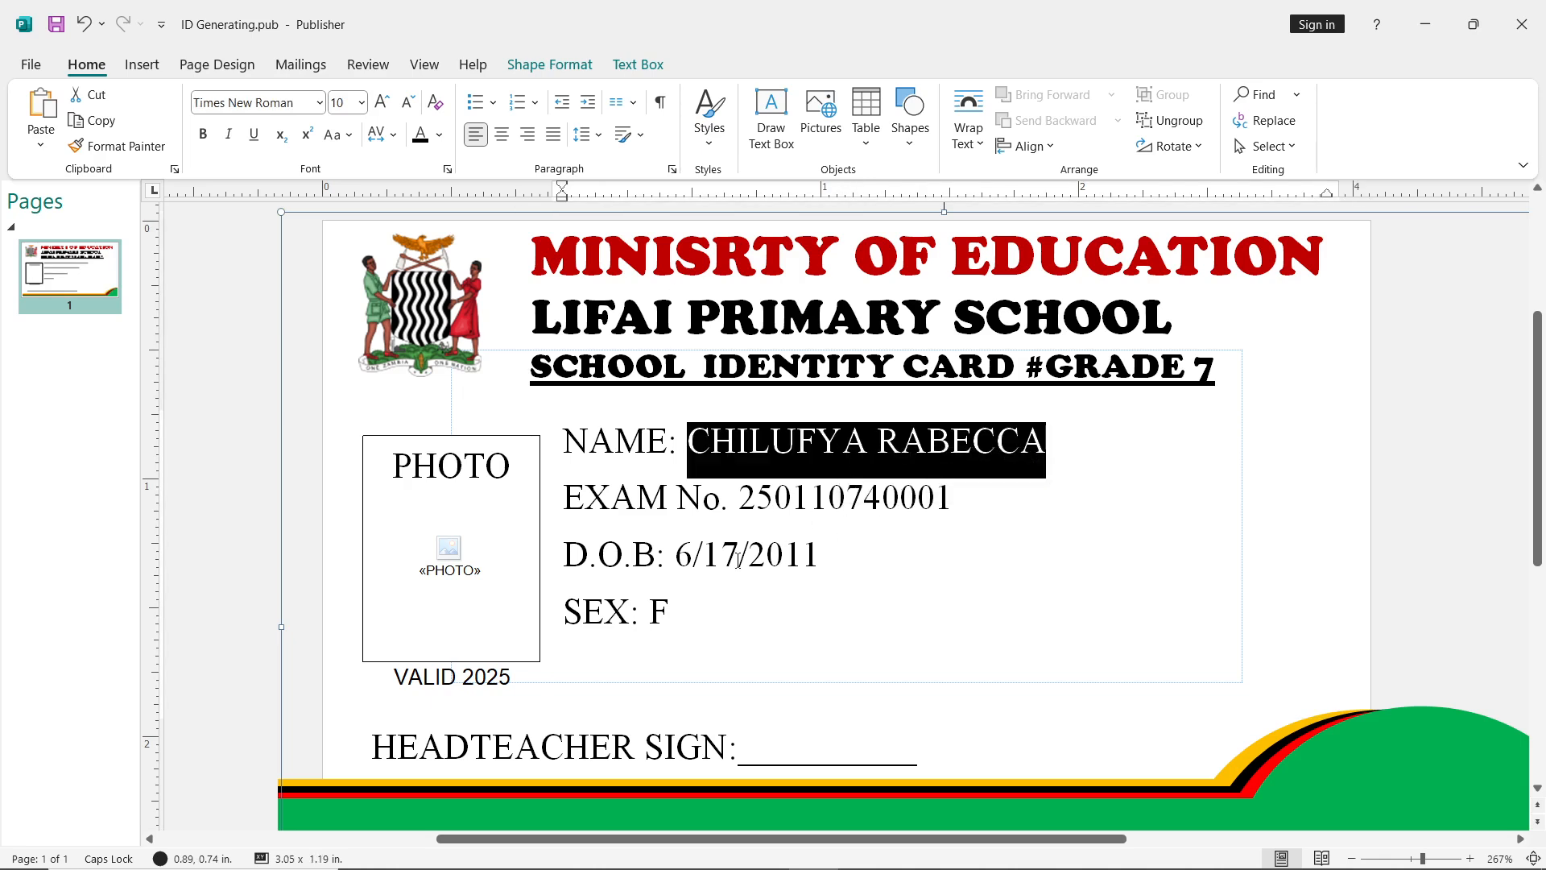
click(760, 503)
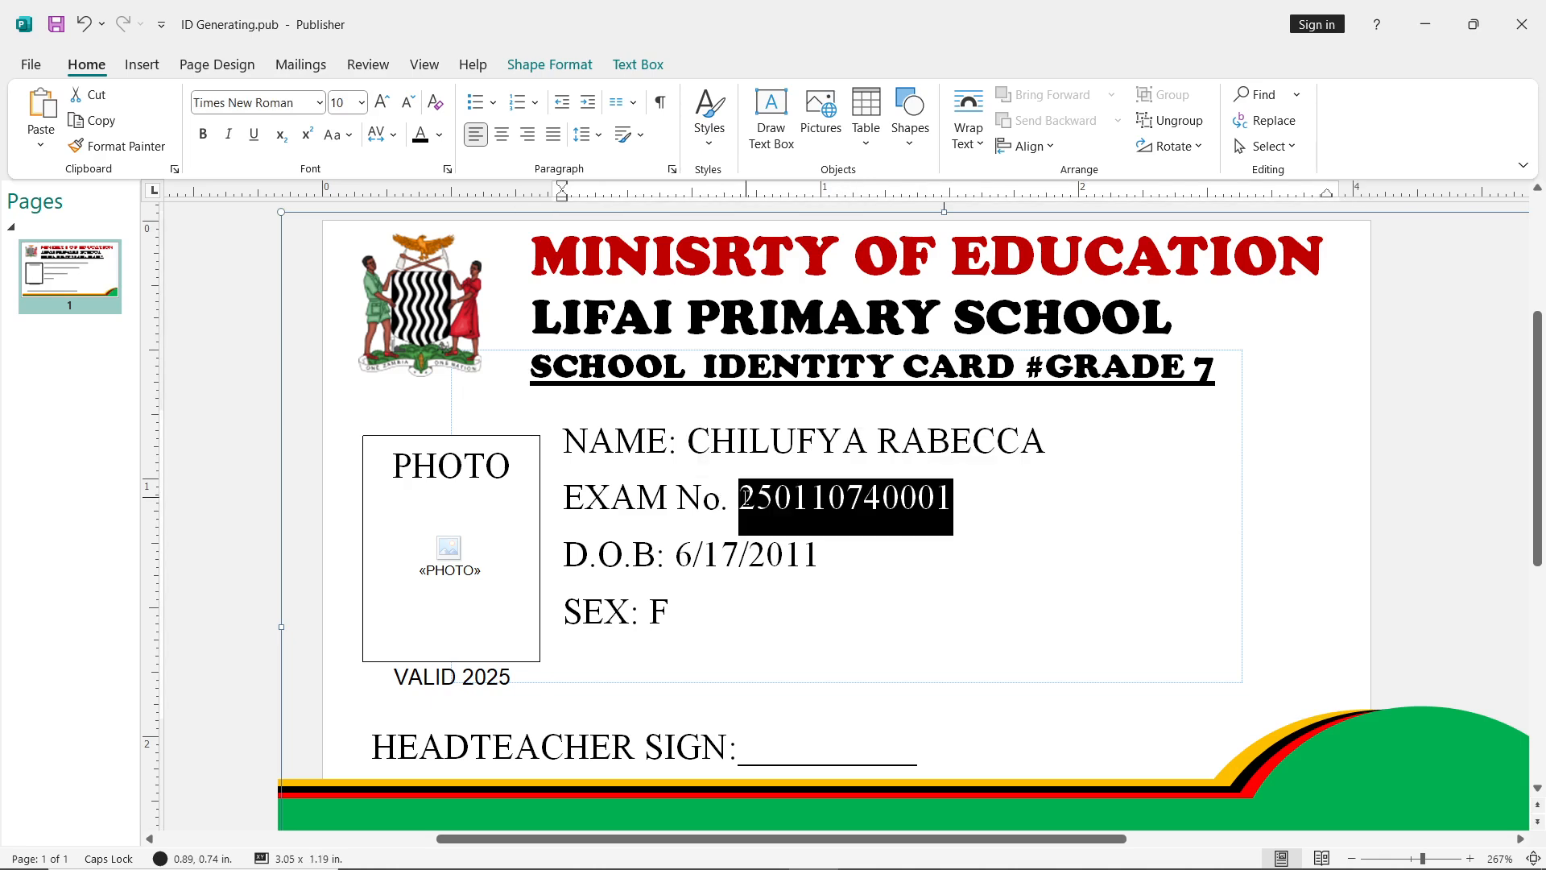
click(694, 545)
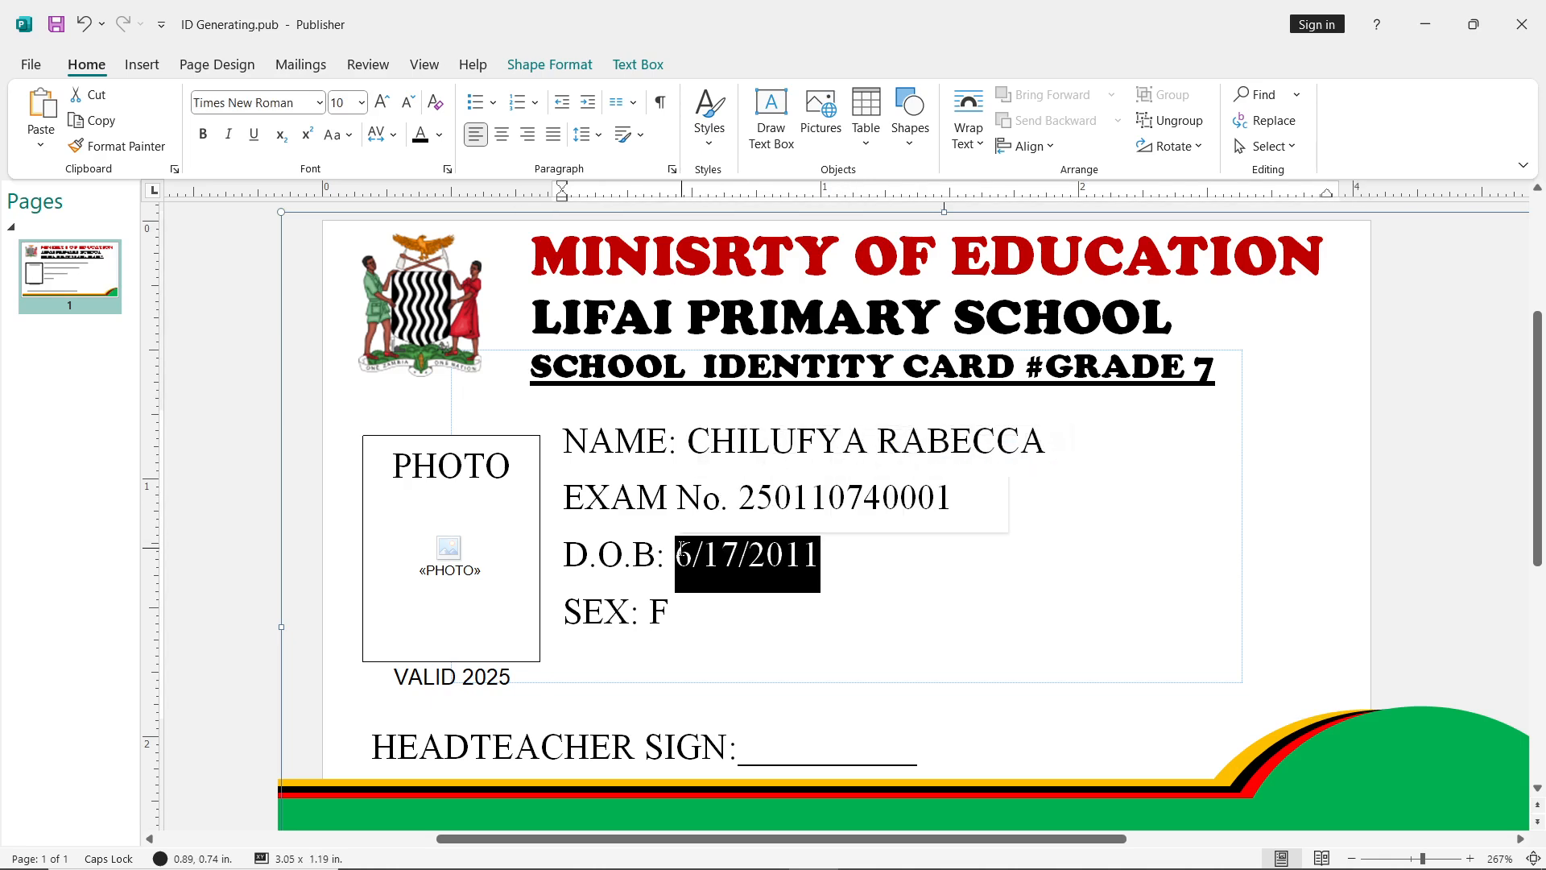
click(652, 619)
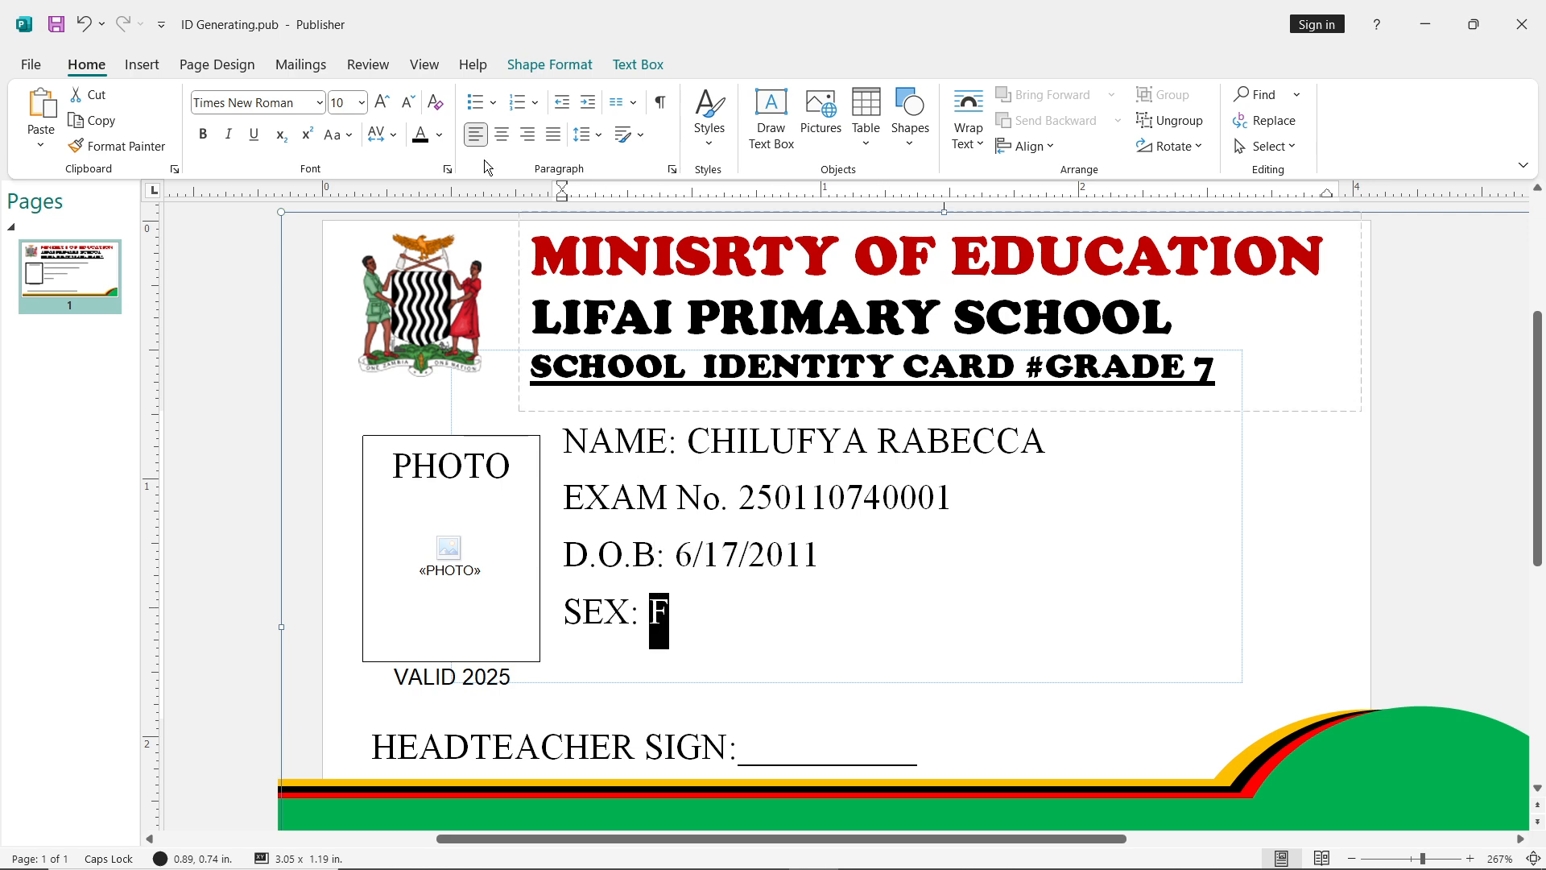
Step: Preview the merged ID cards record by record from the first to the ninth, checking the details and photos
click(300, 65)
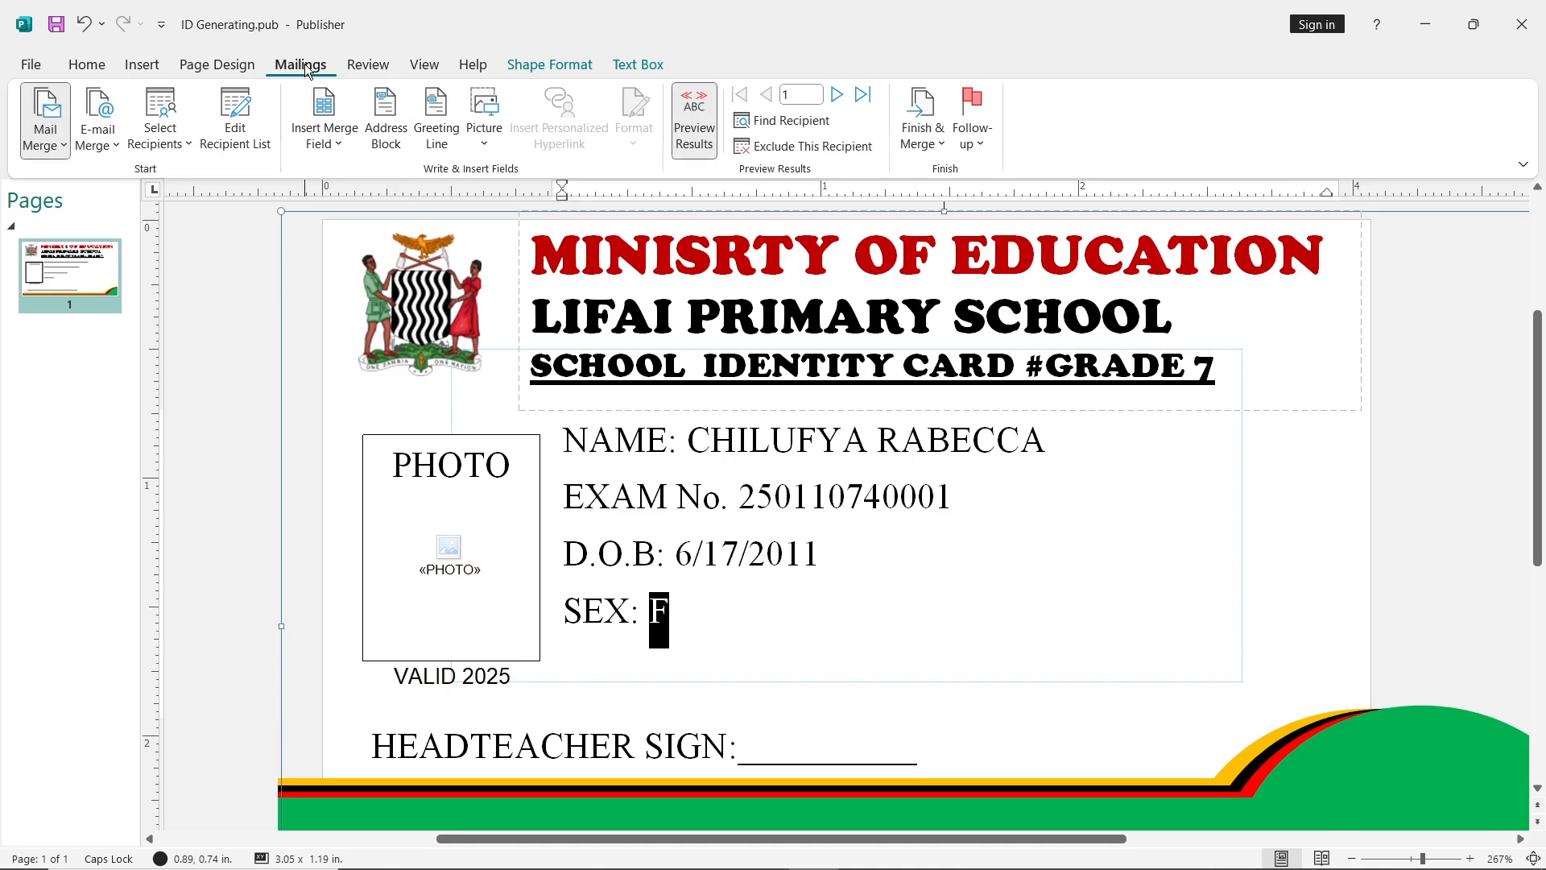
click(838, 95)
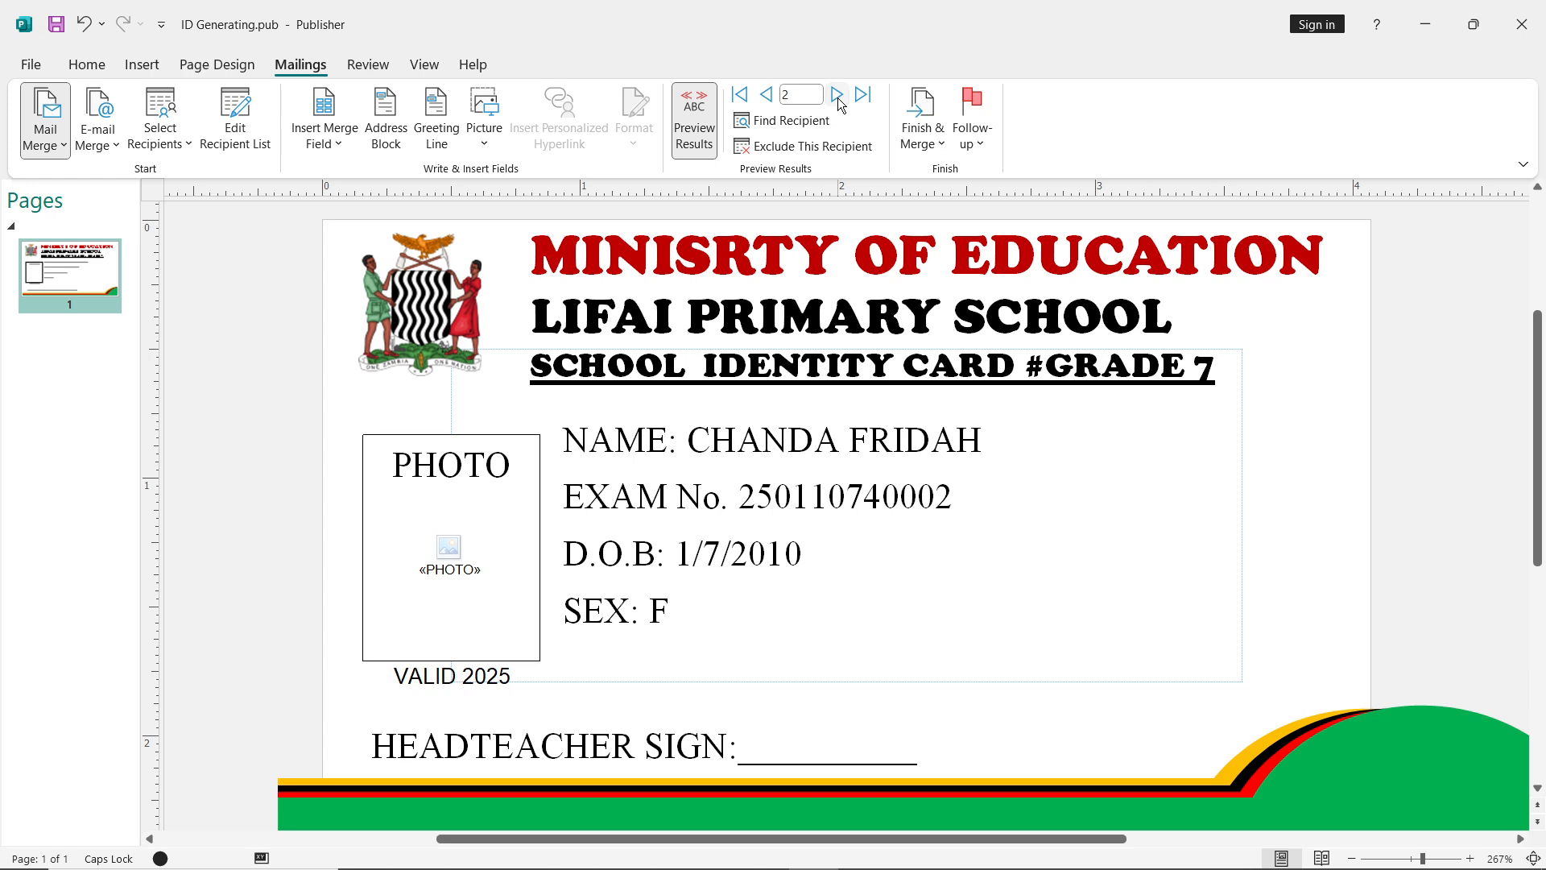
click(837, 95)
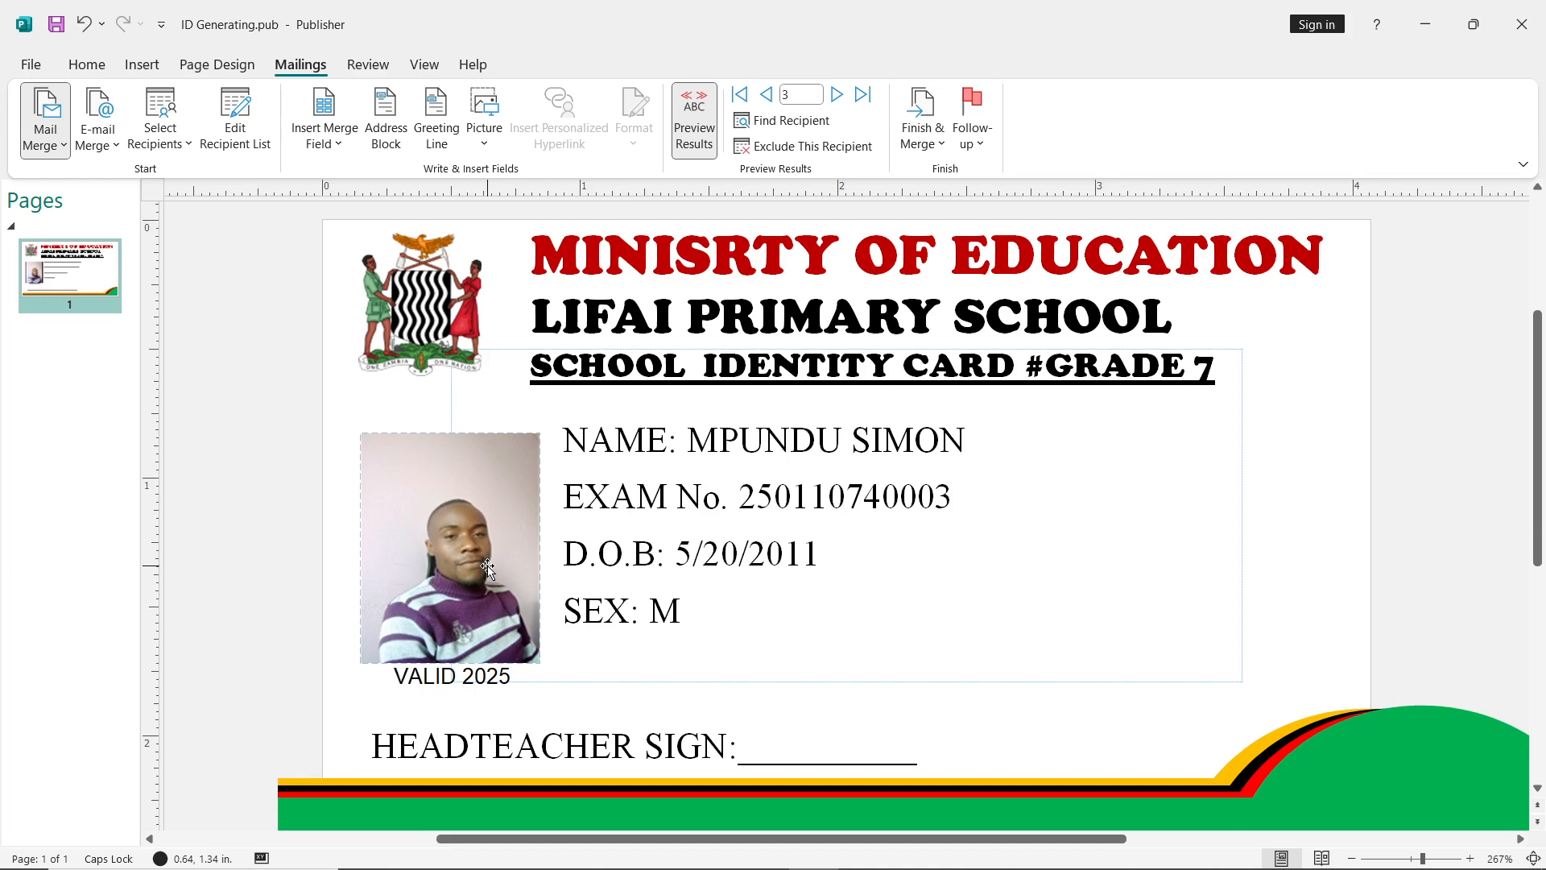
click(838, 98)
click(837, 98)
click(838, 98)
click(837, 98)
click(837, 98)
click(837, 98)
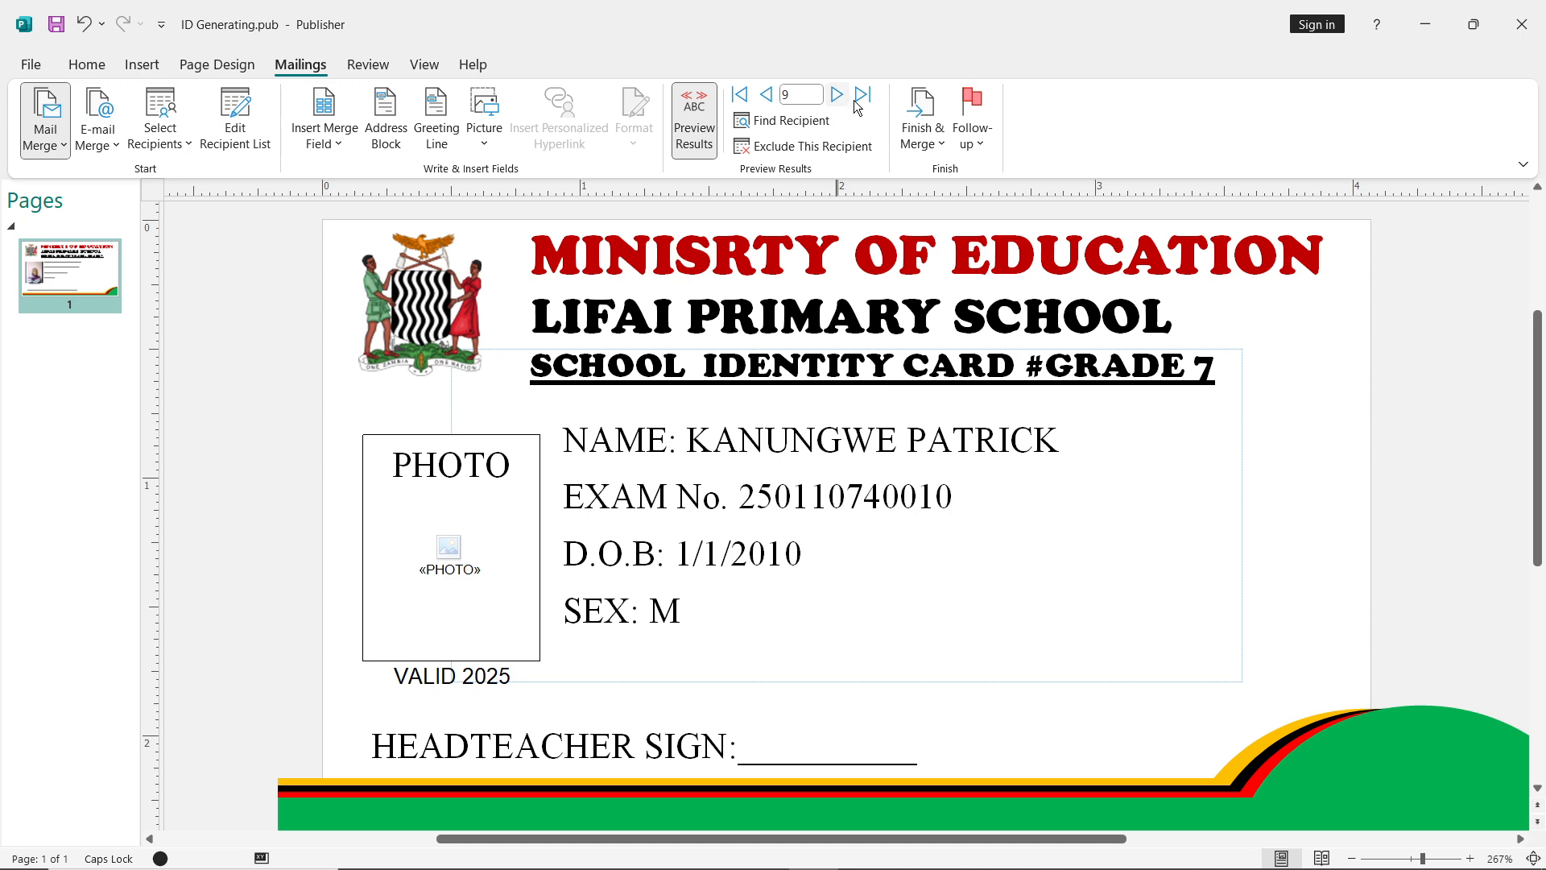
Step: Preview the last and first merge records, and display record 48
click(858, 100)
click(860, 98)
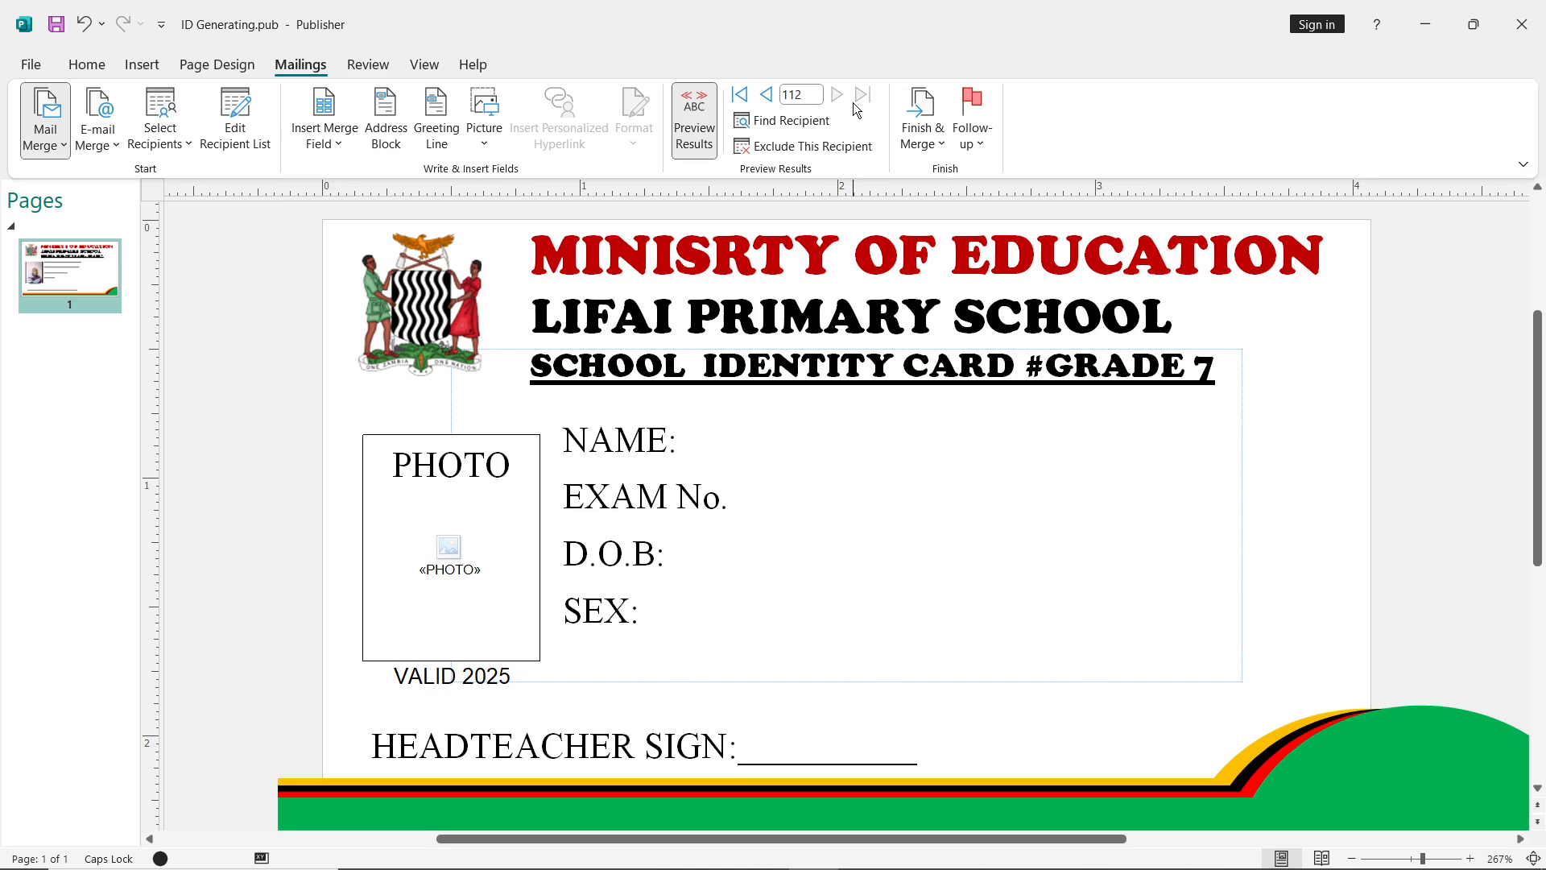
click(741, 96)
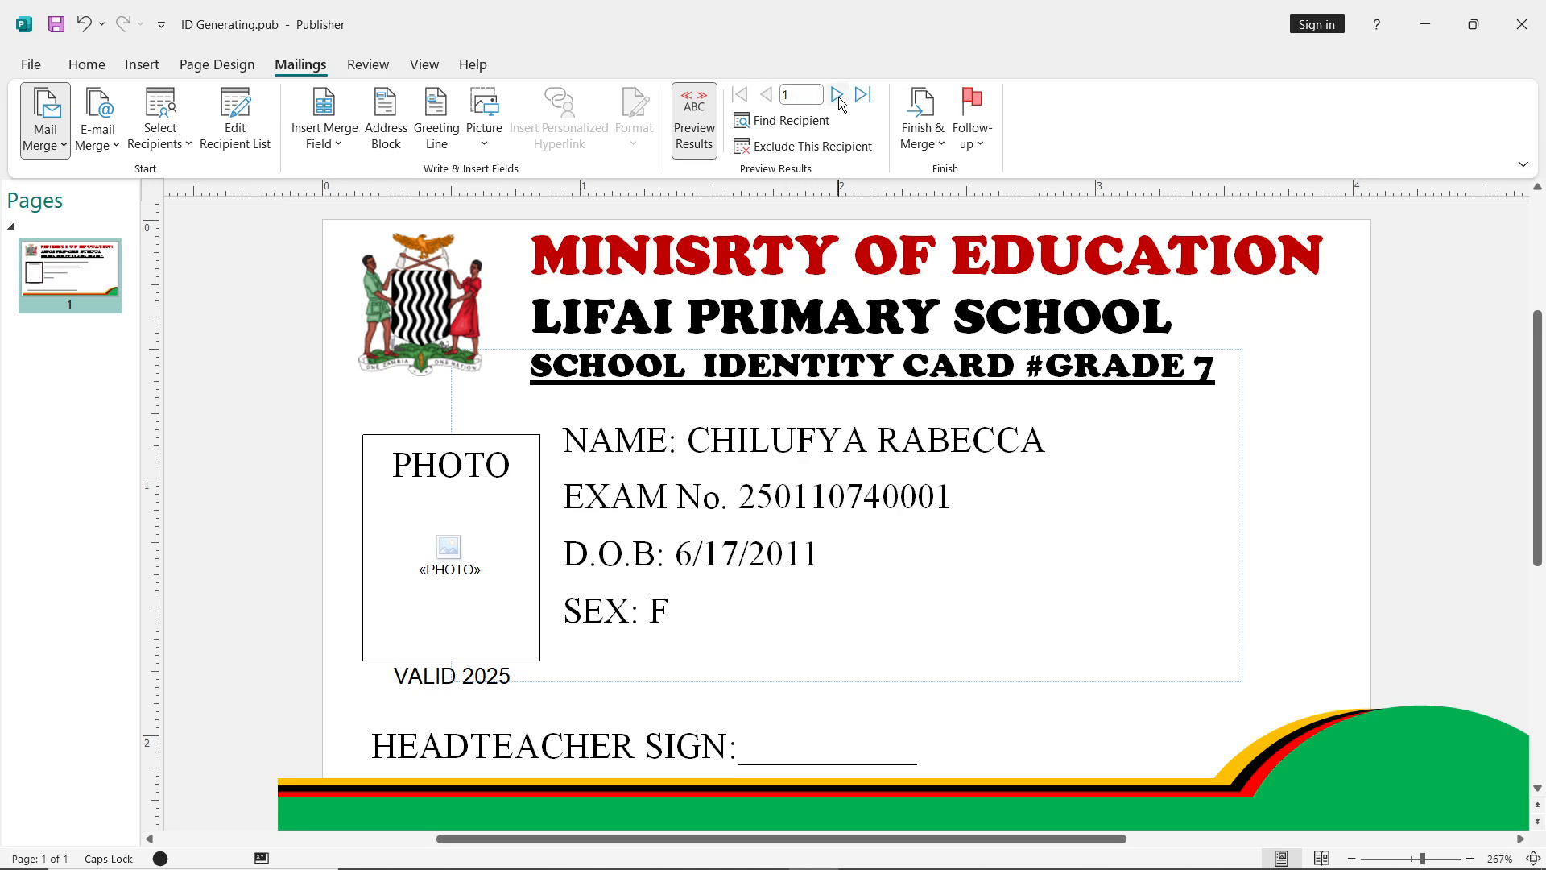
click(802, 96)
text(48)
key(Return)
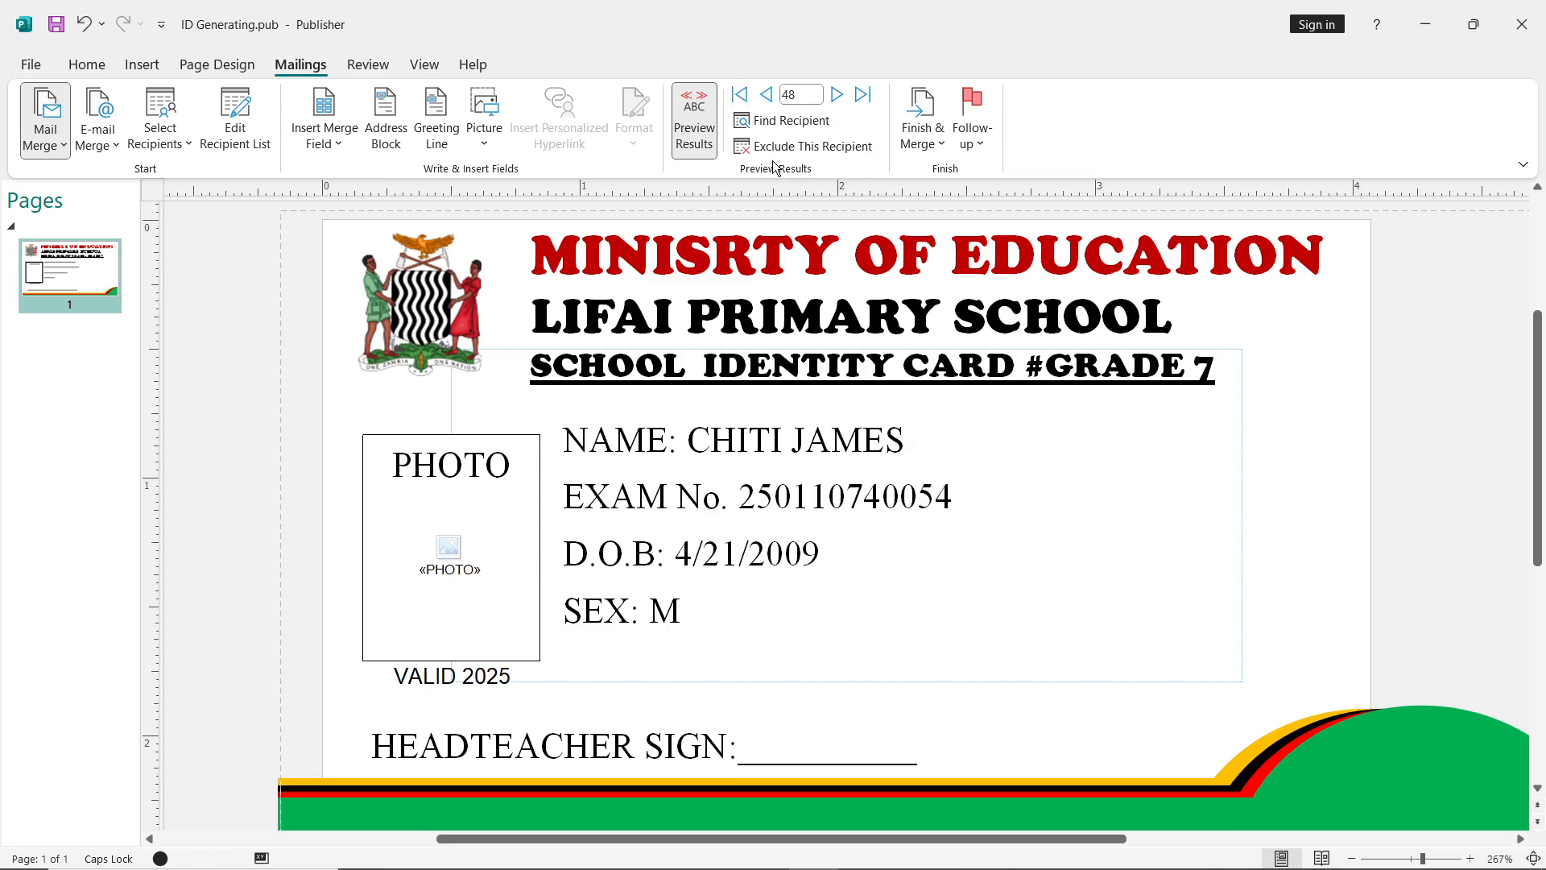
click(940, 145)
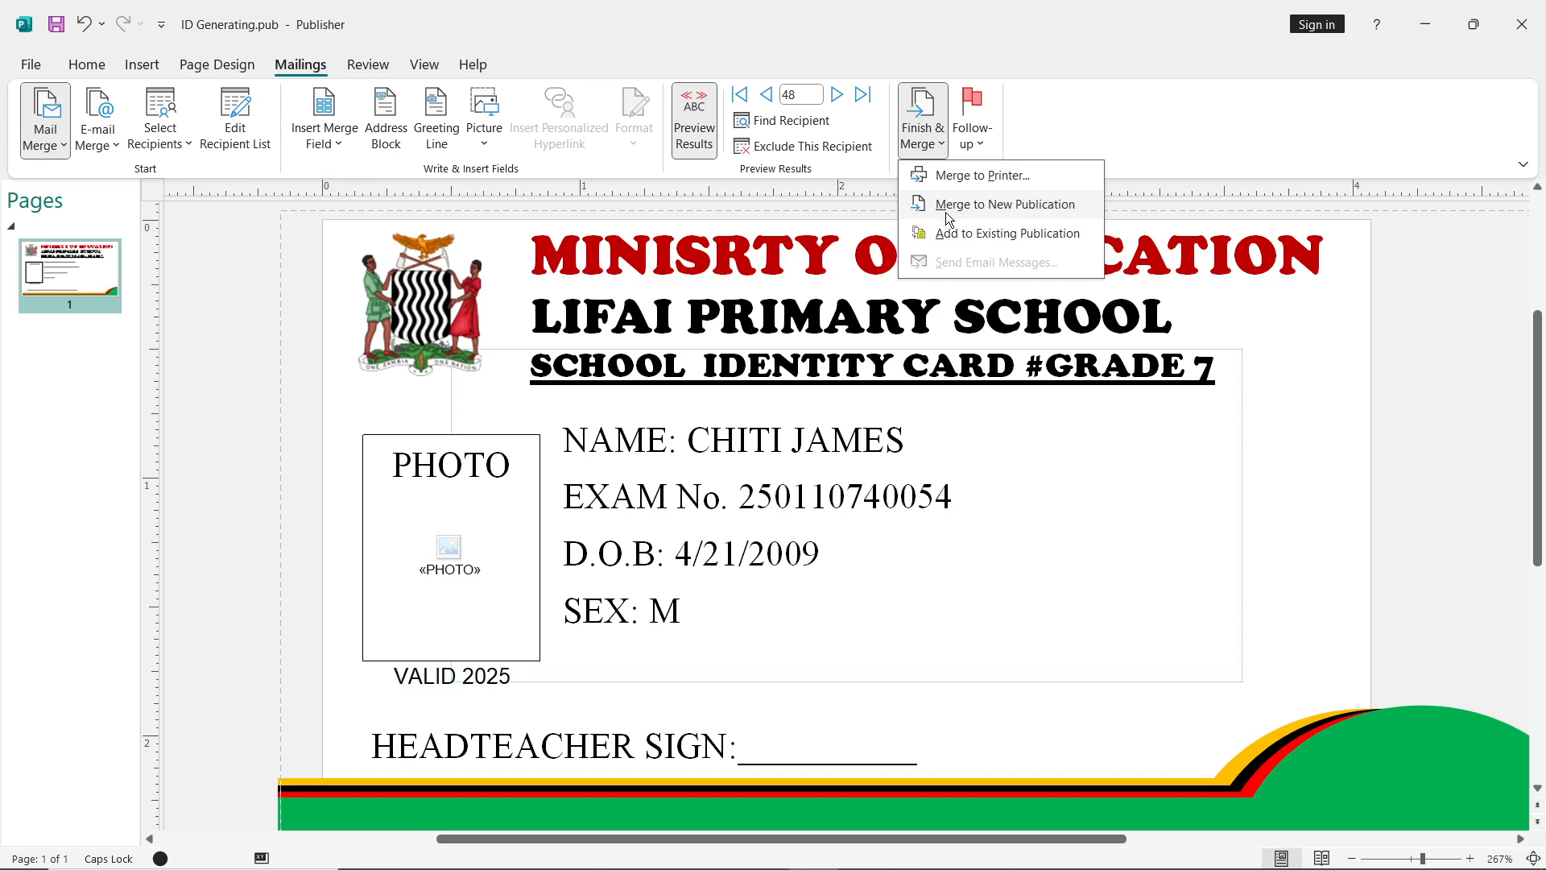
click(1074, 95)
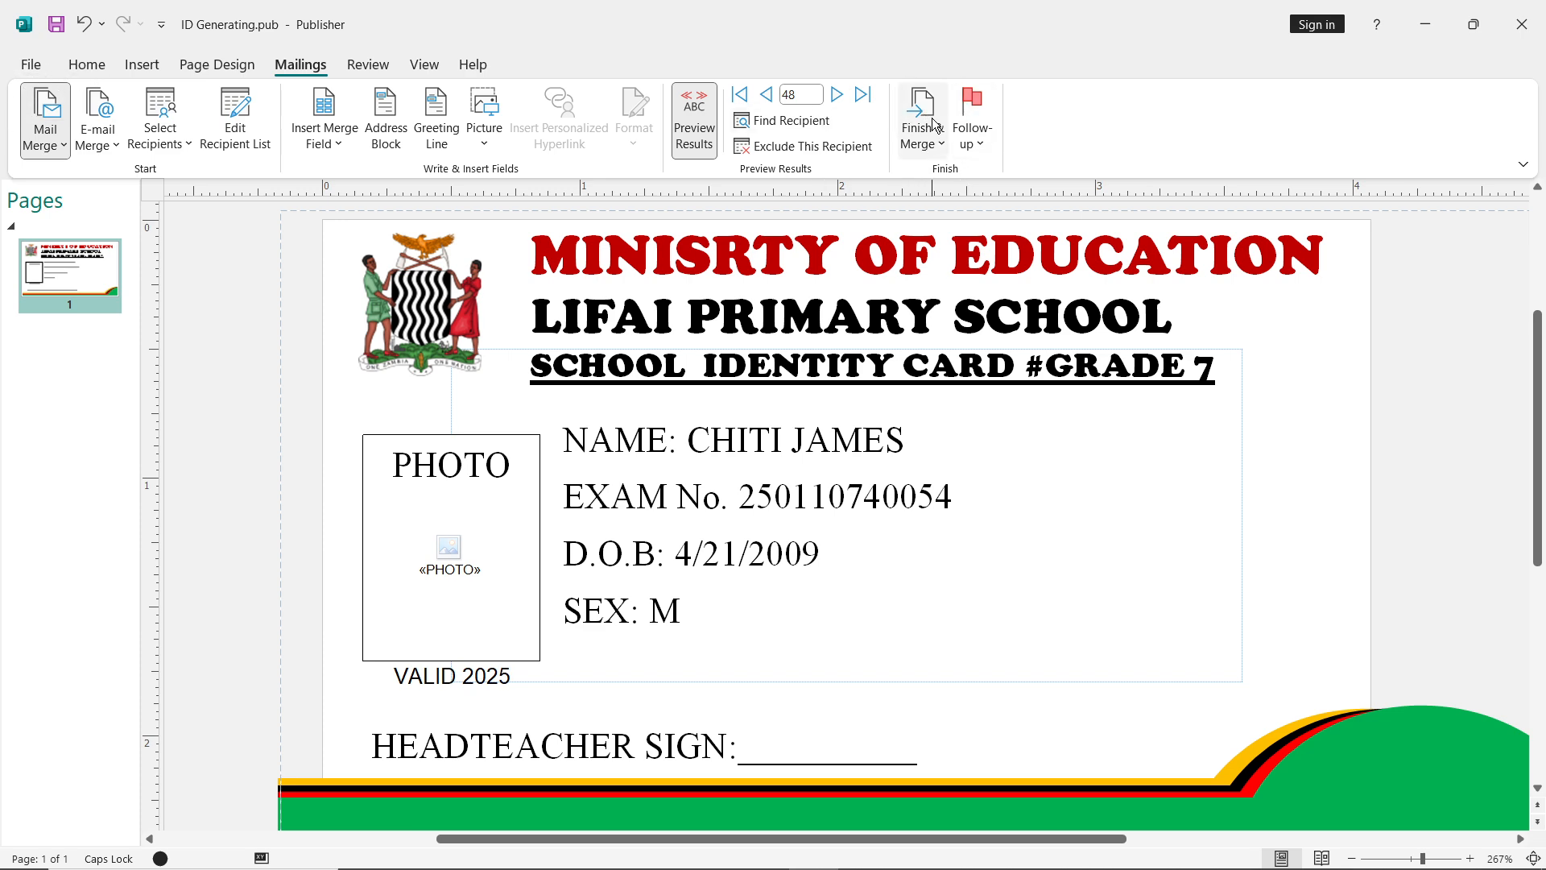
click(928, 143)
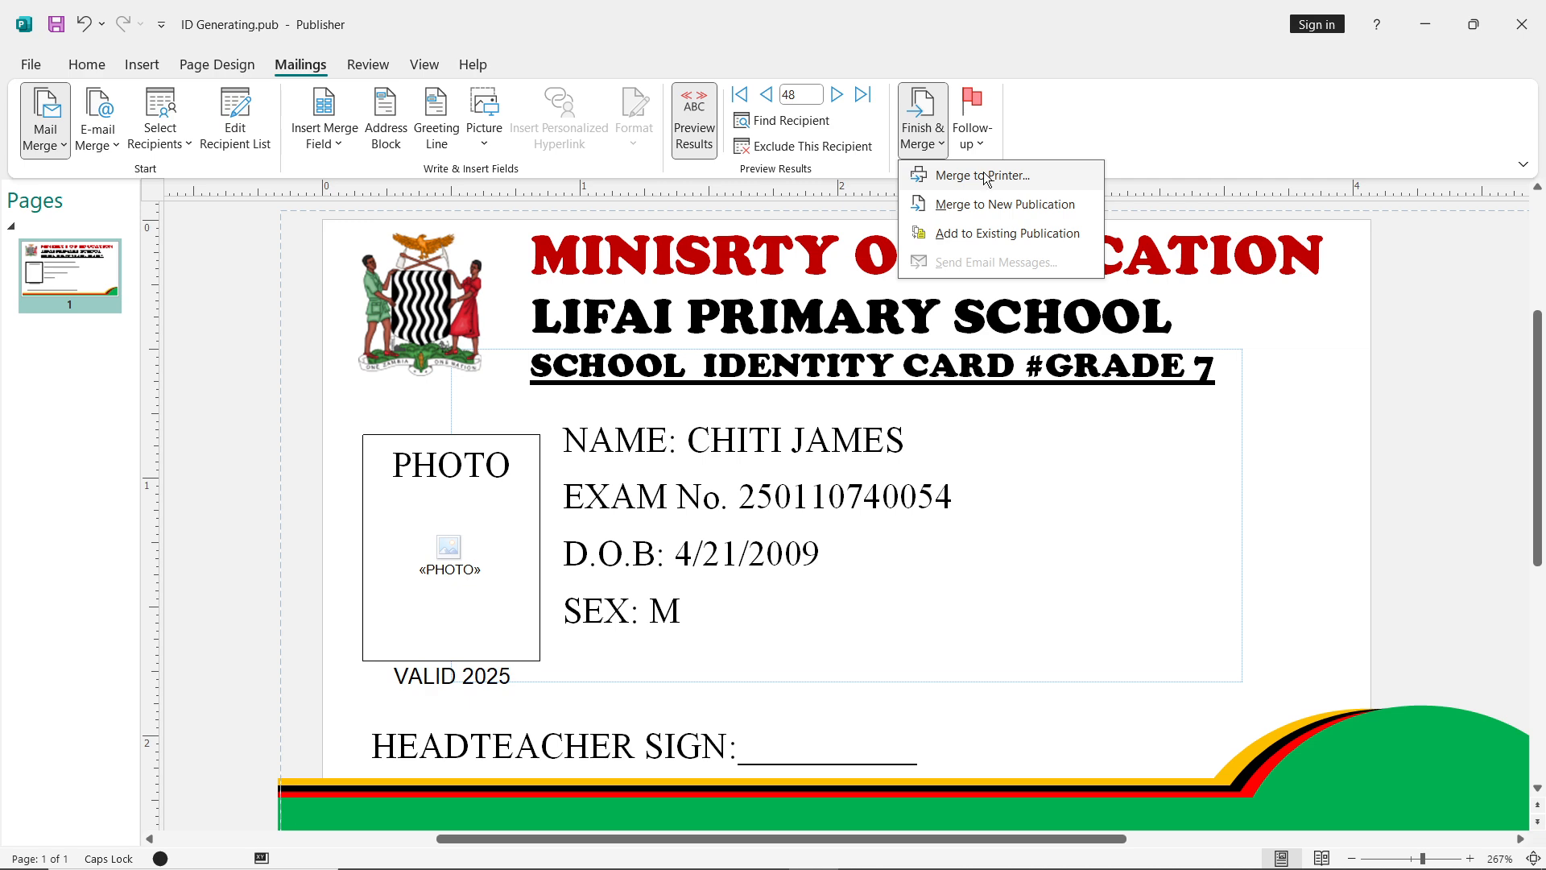
click(28, 65)
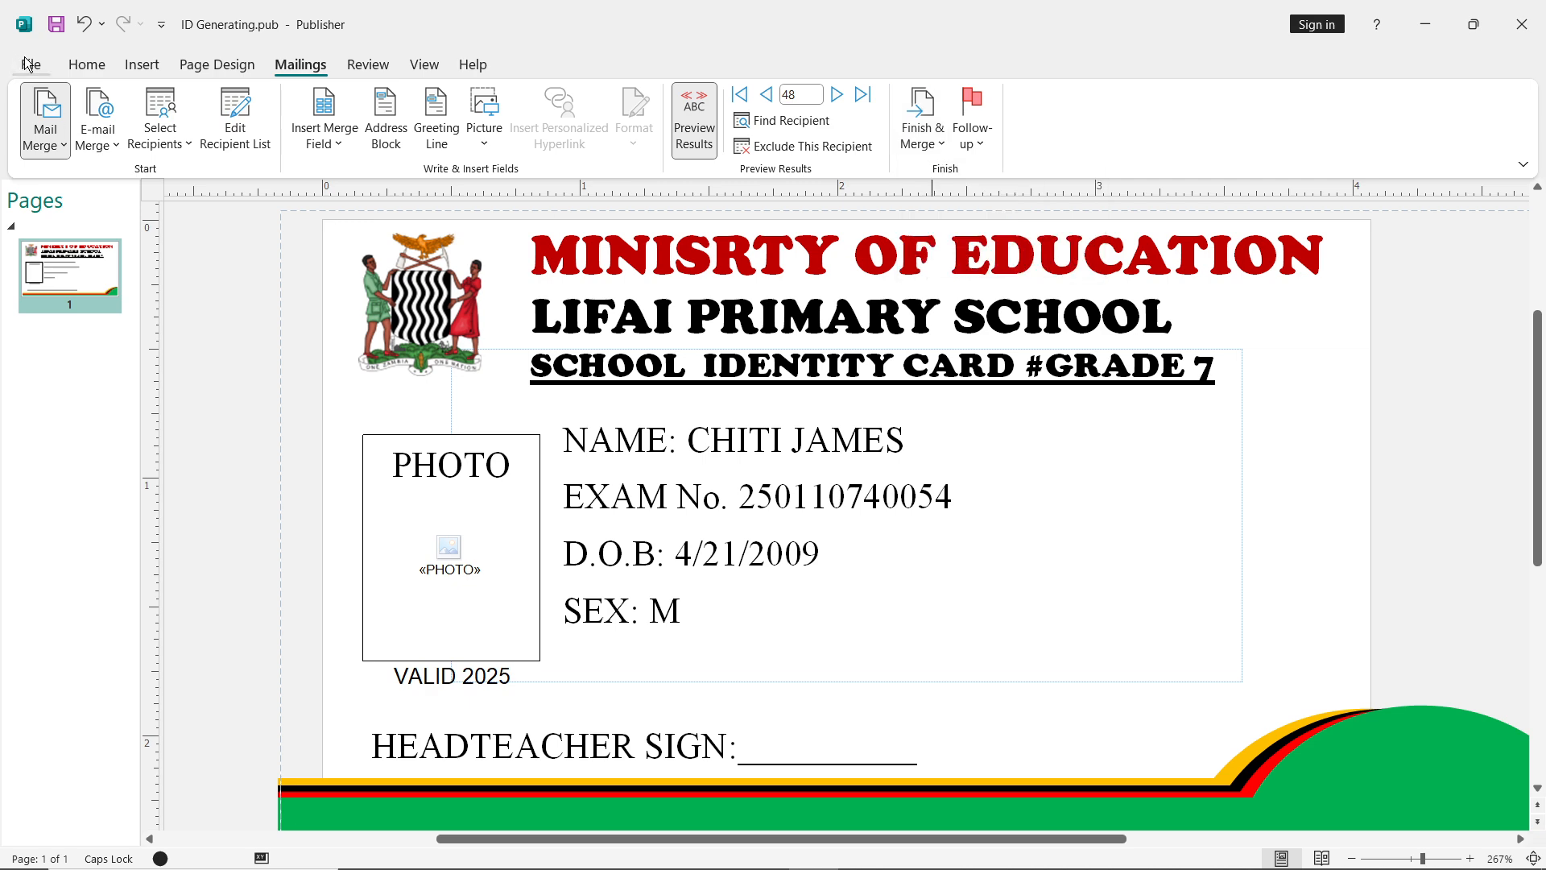
Step: Set up the print layout with multiple pages per sheet on A4 paper
click(28, 64)
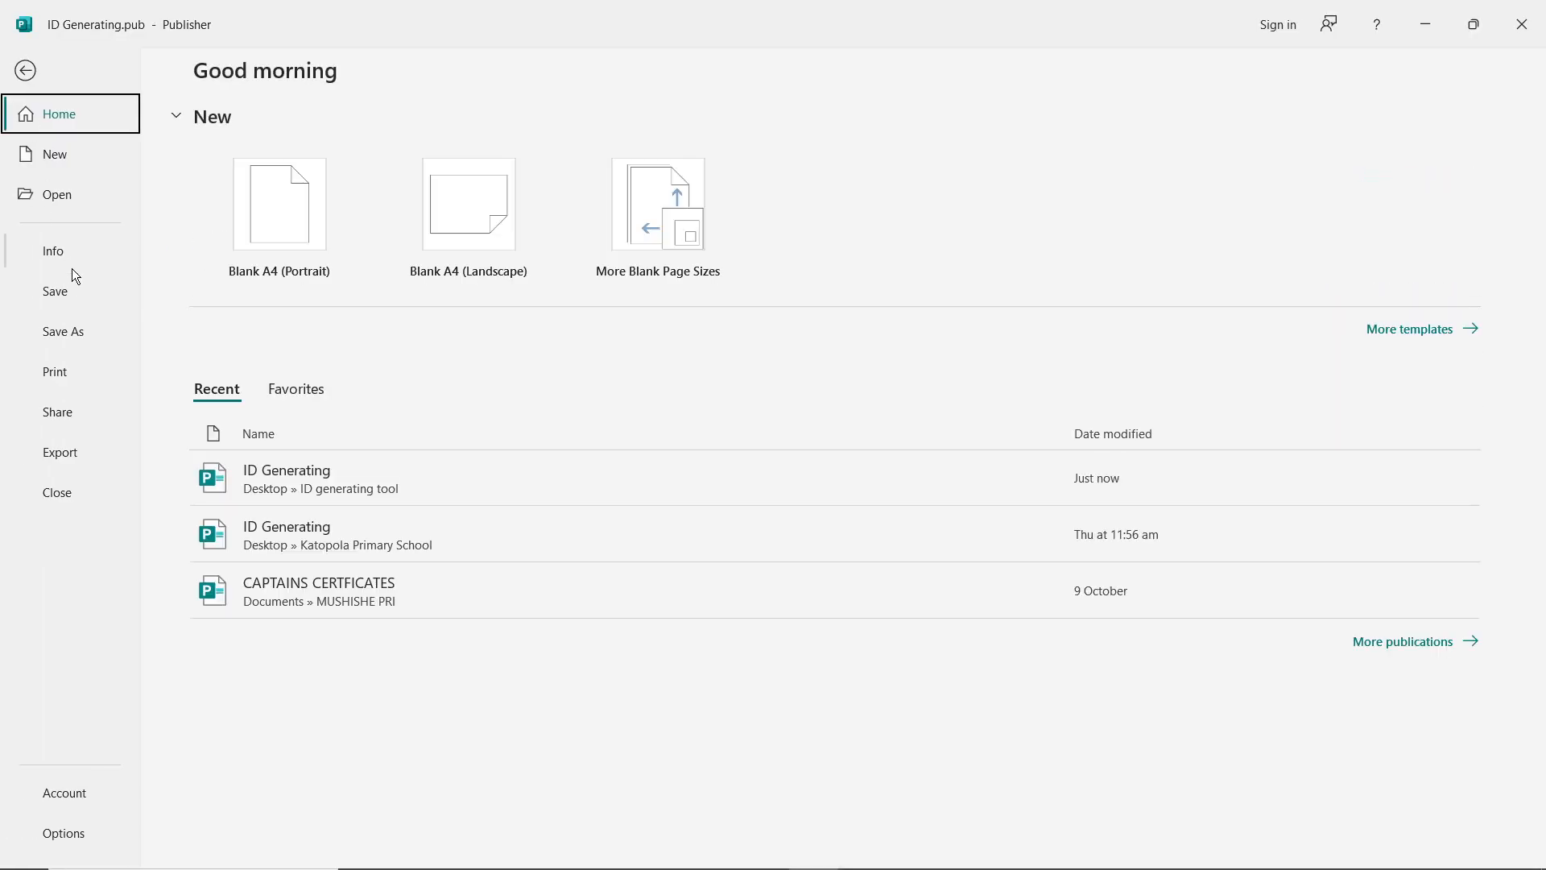
click(70, 370)
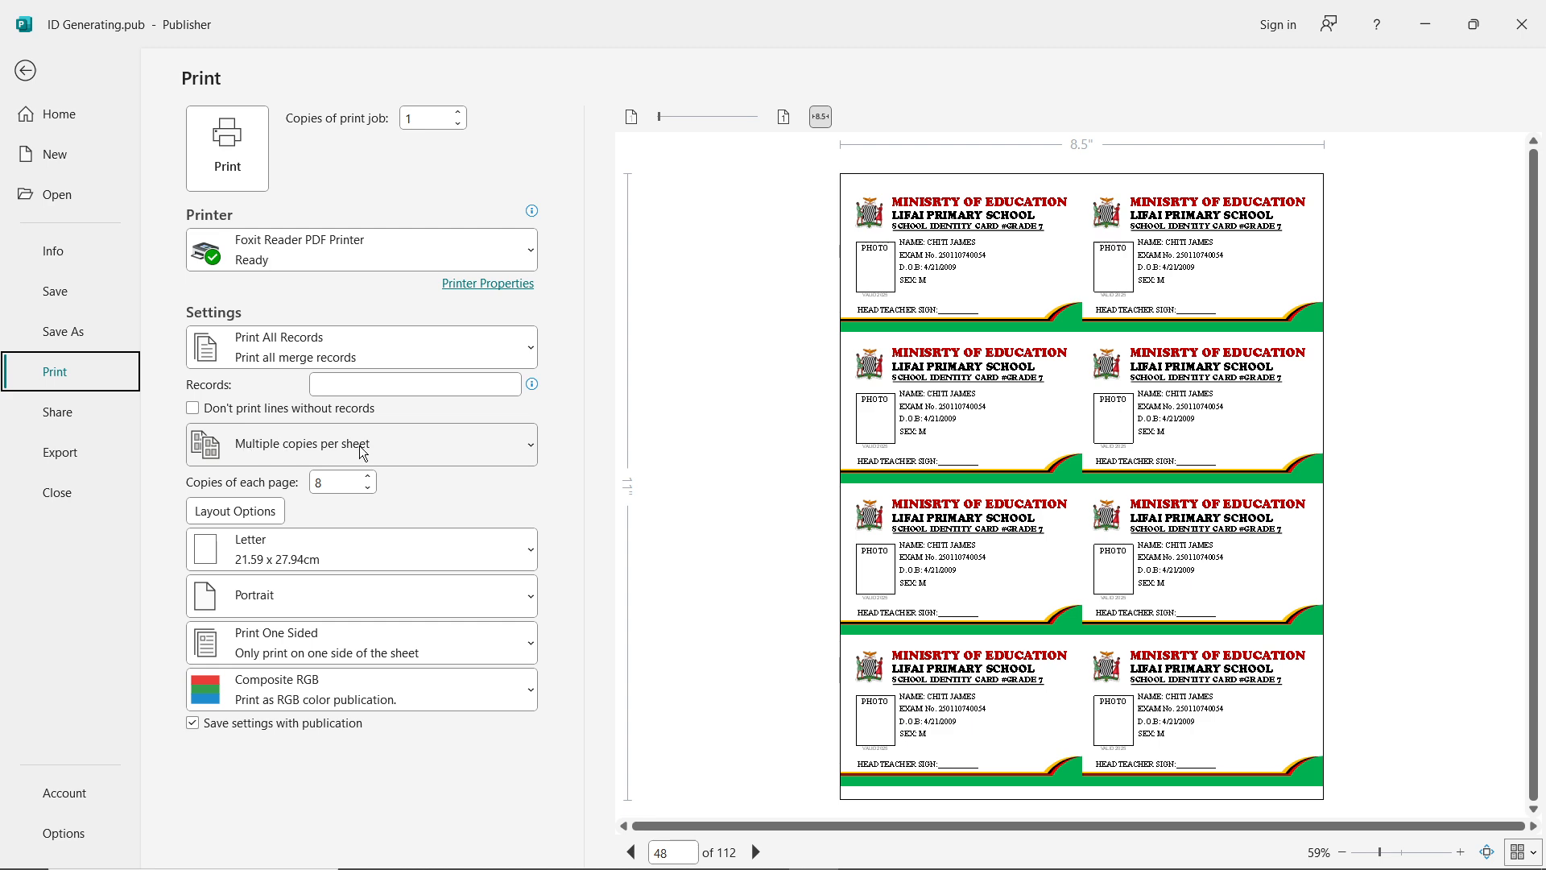
click(477, 453)
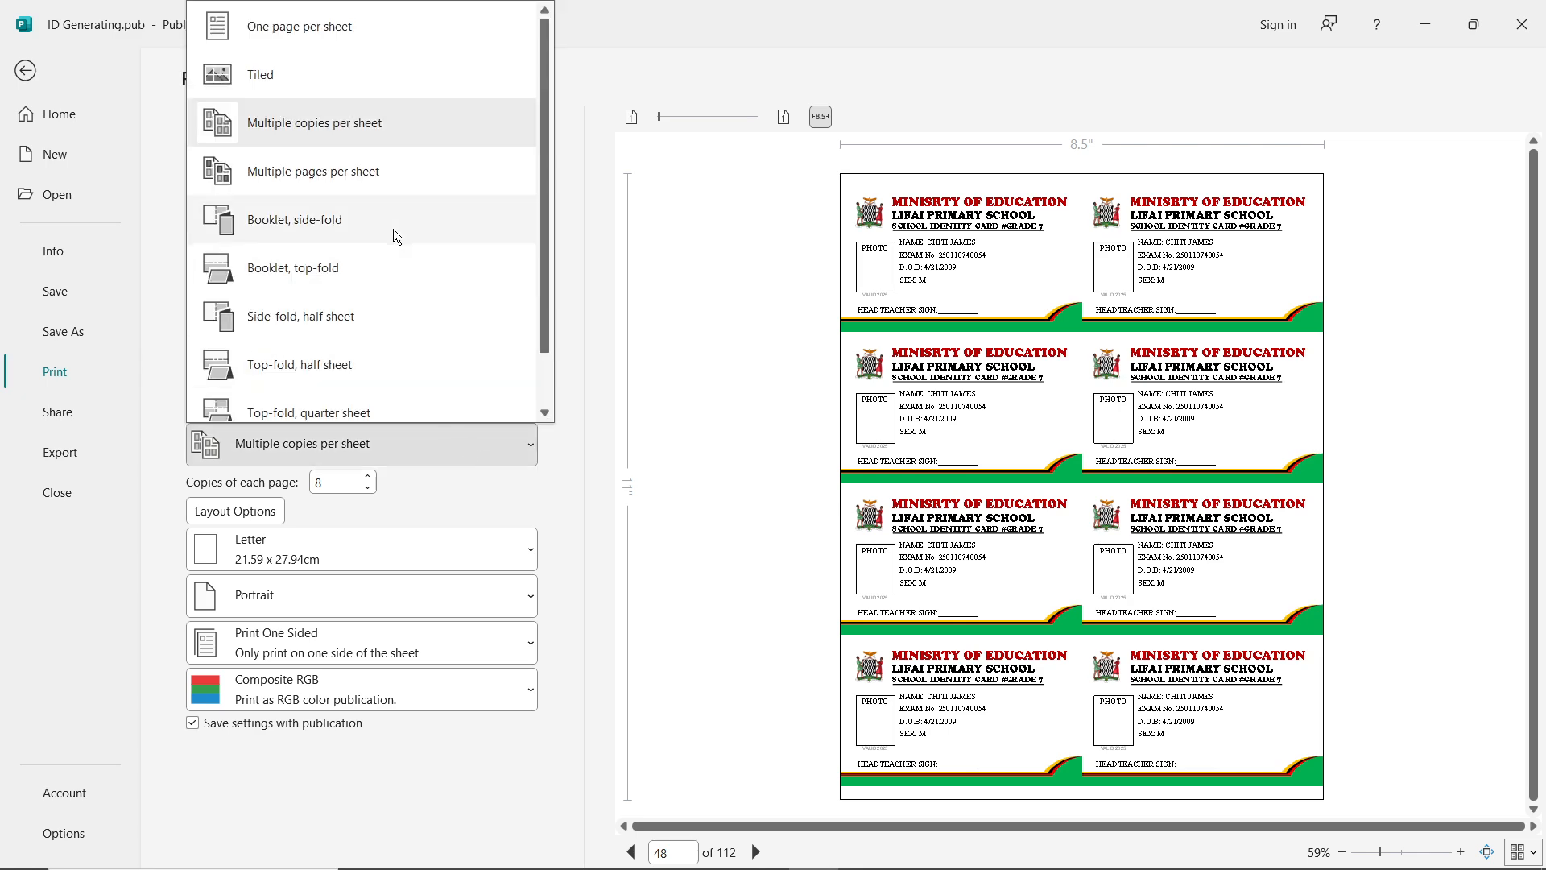
click(370, 182)
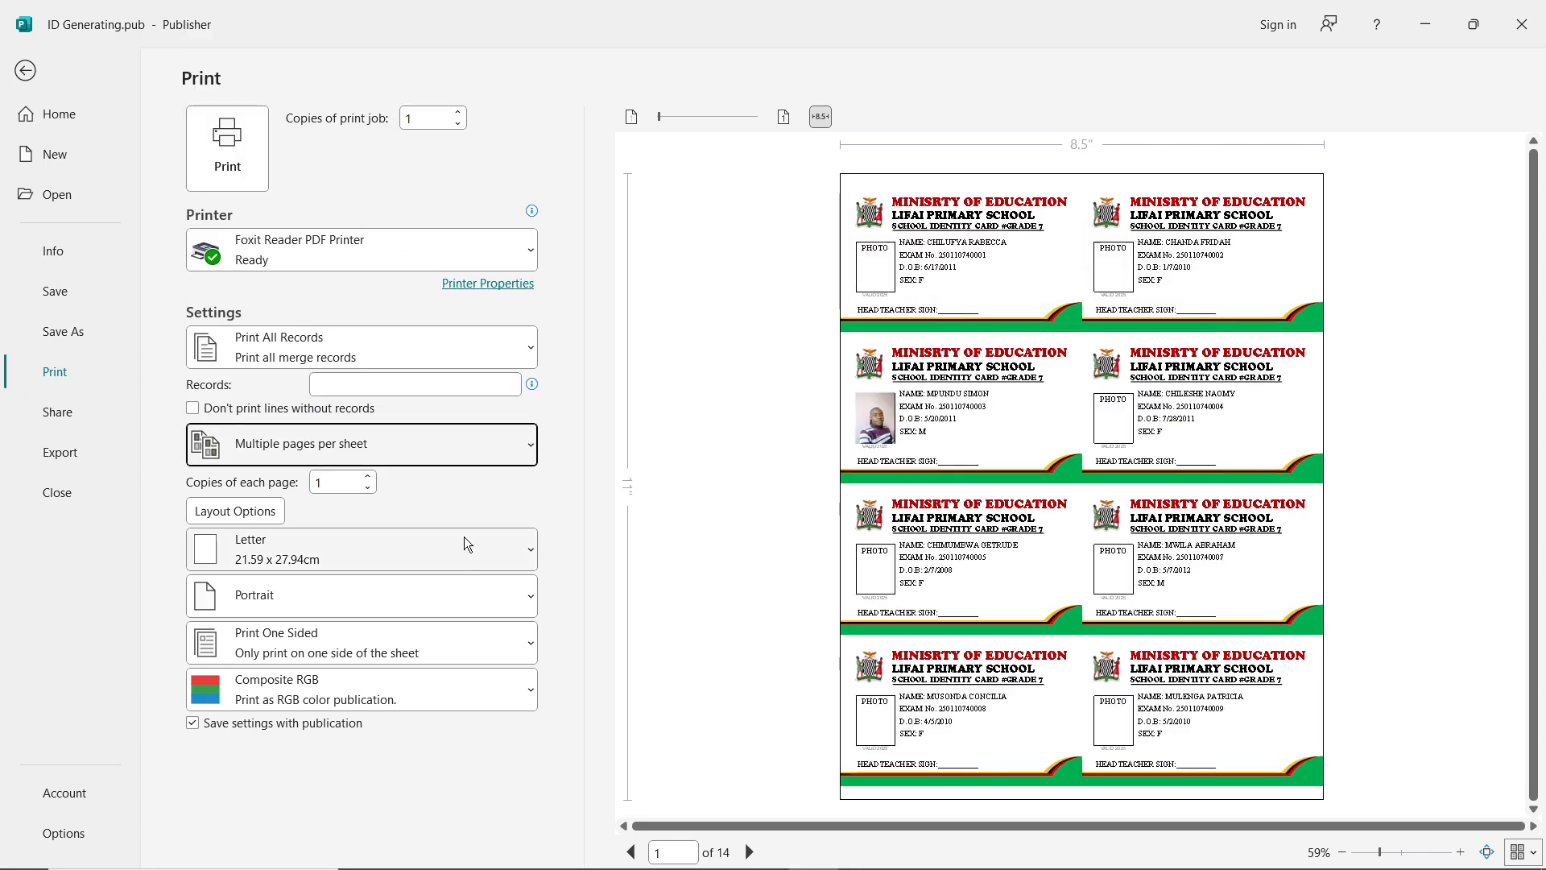
click(425, 553)
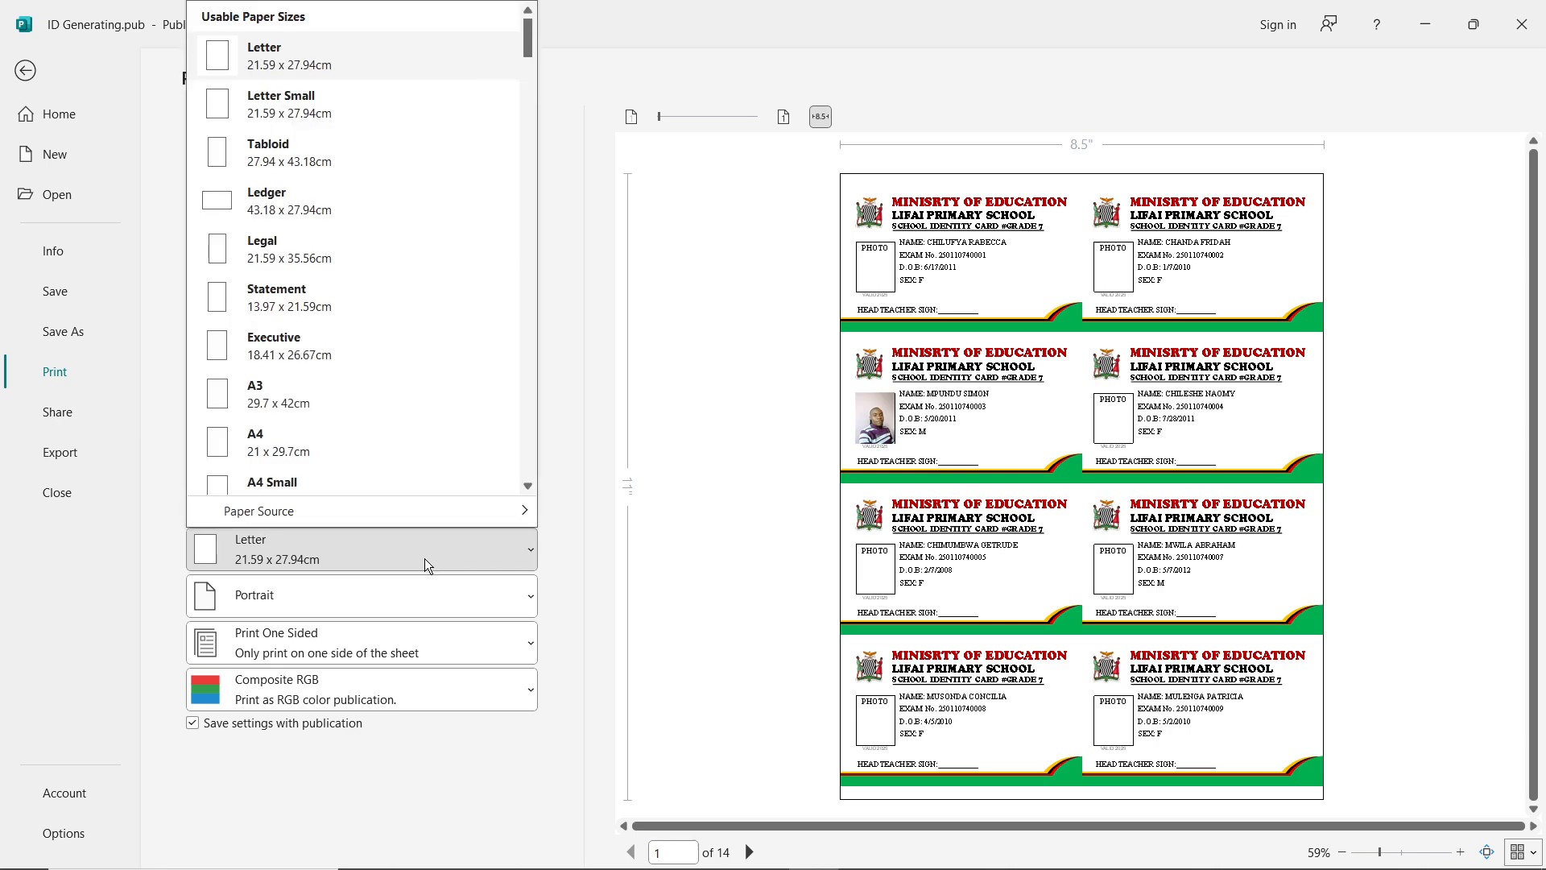
click(308, 439)
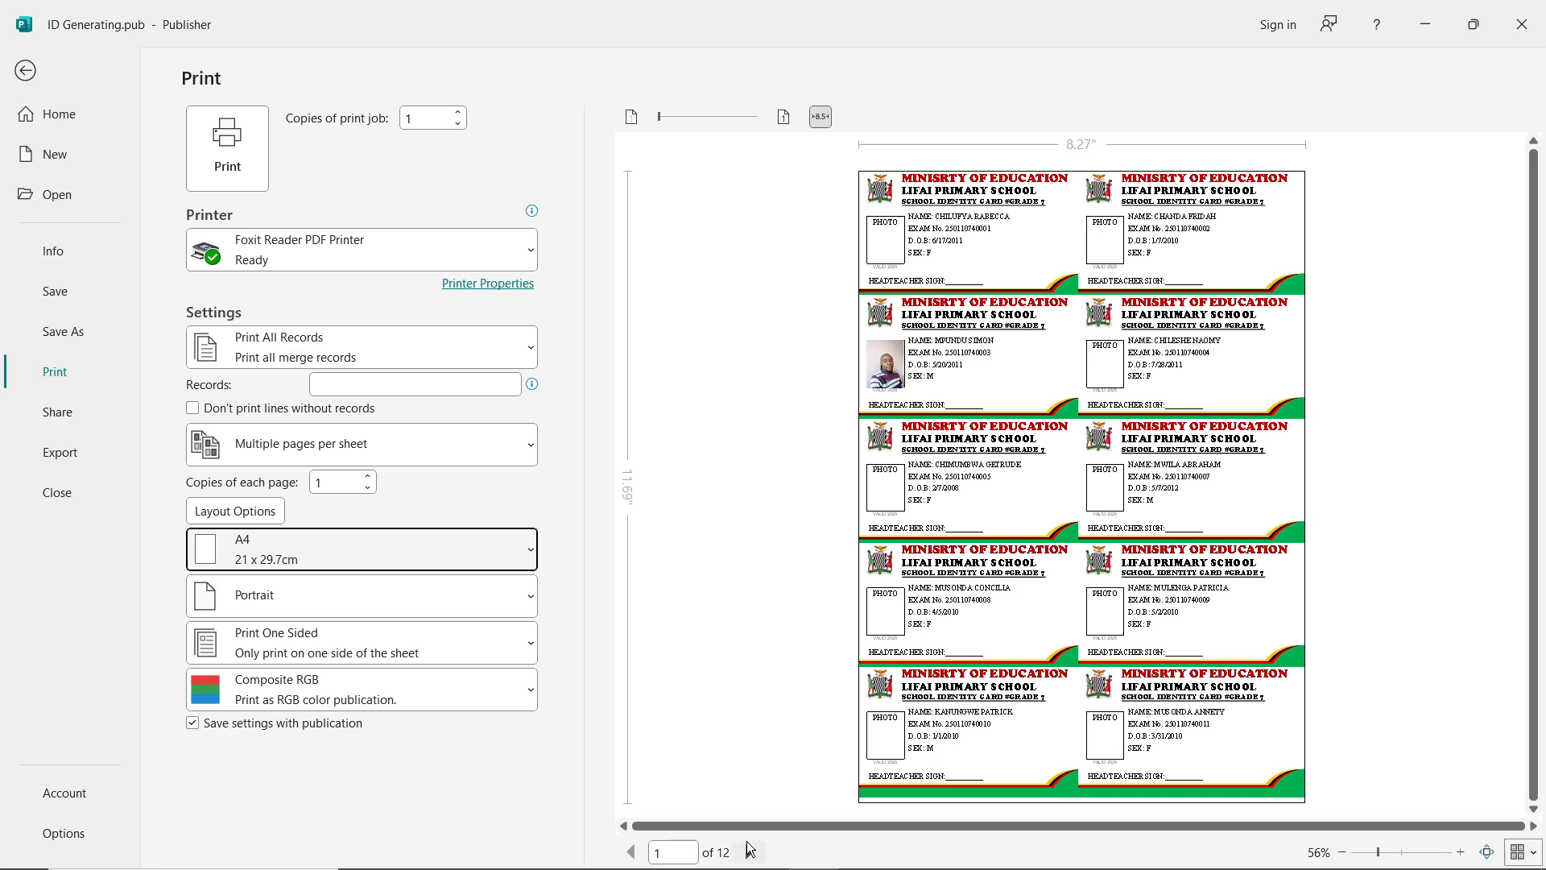
Step: Look through the print preview up to sheet 5 and examine its ID cards at 100% zoom
click(750, 852)
click(750, 852)
click(751, 852)
click(751, 852)
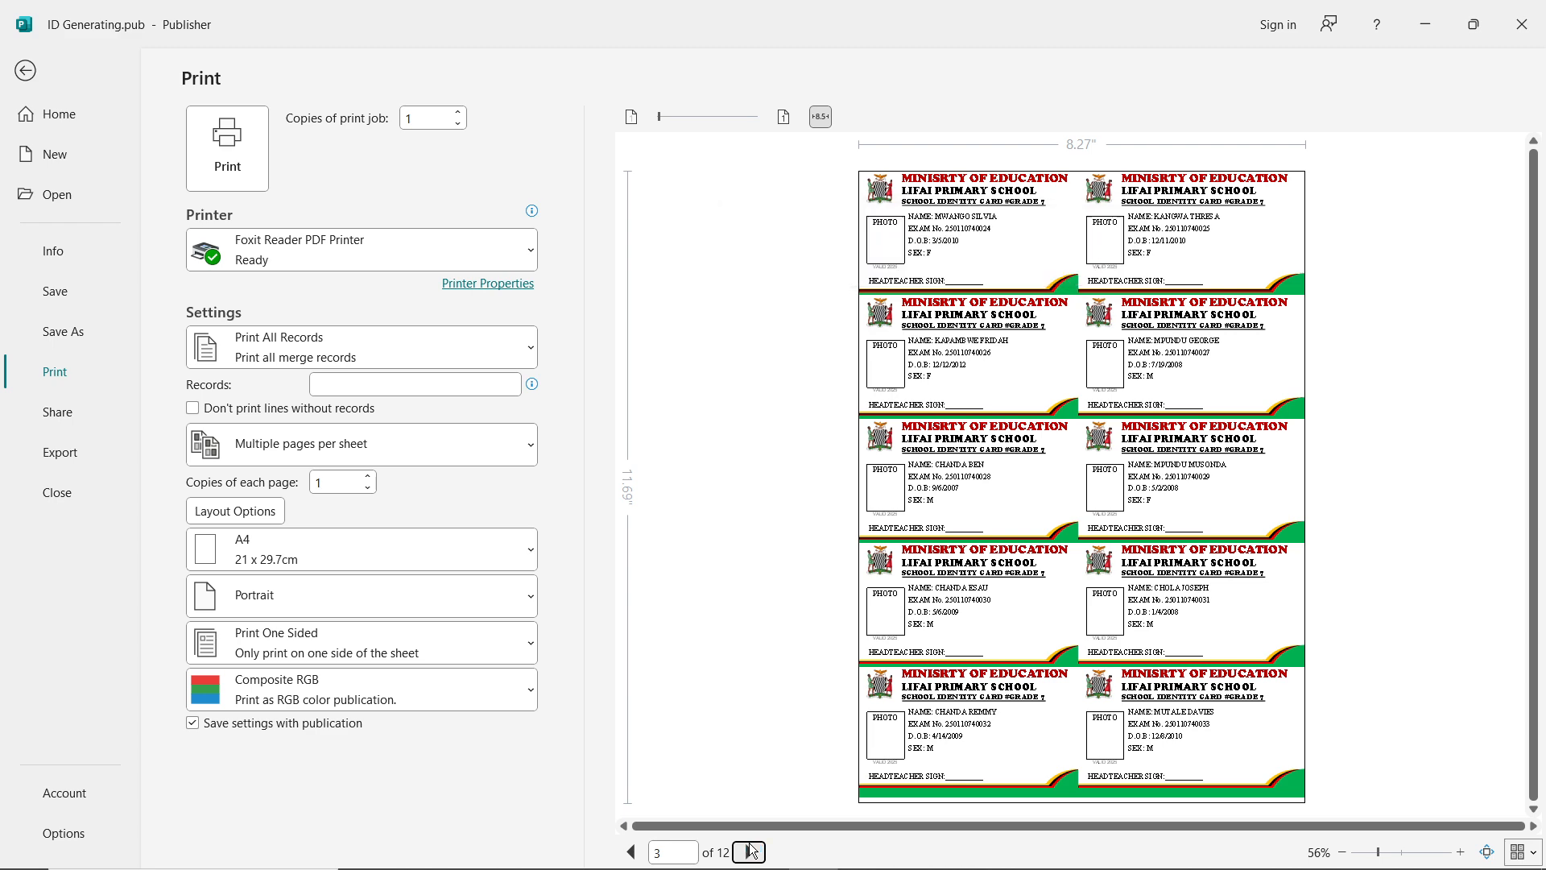
click(750, 851)
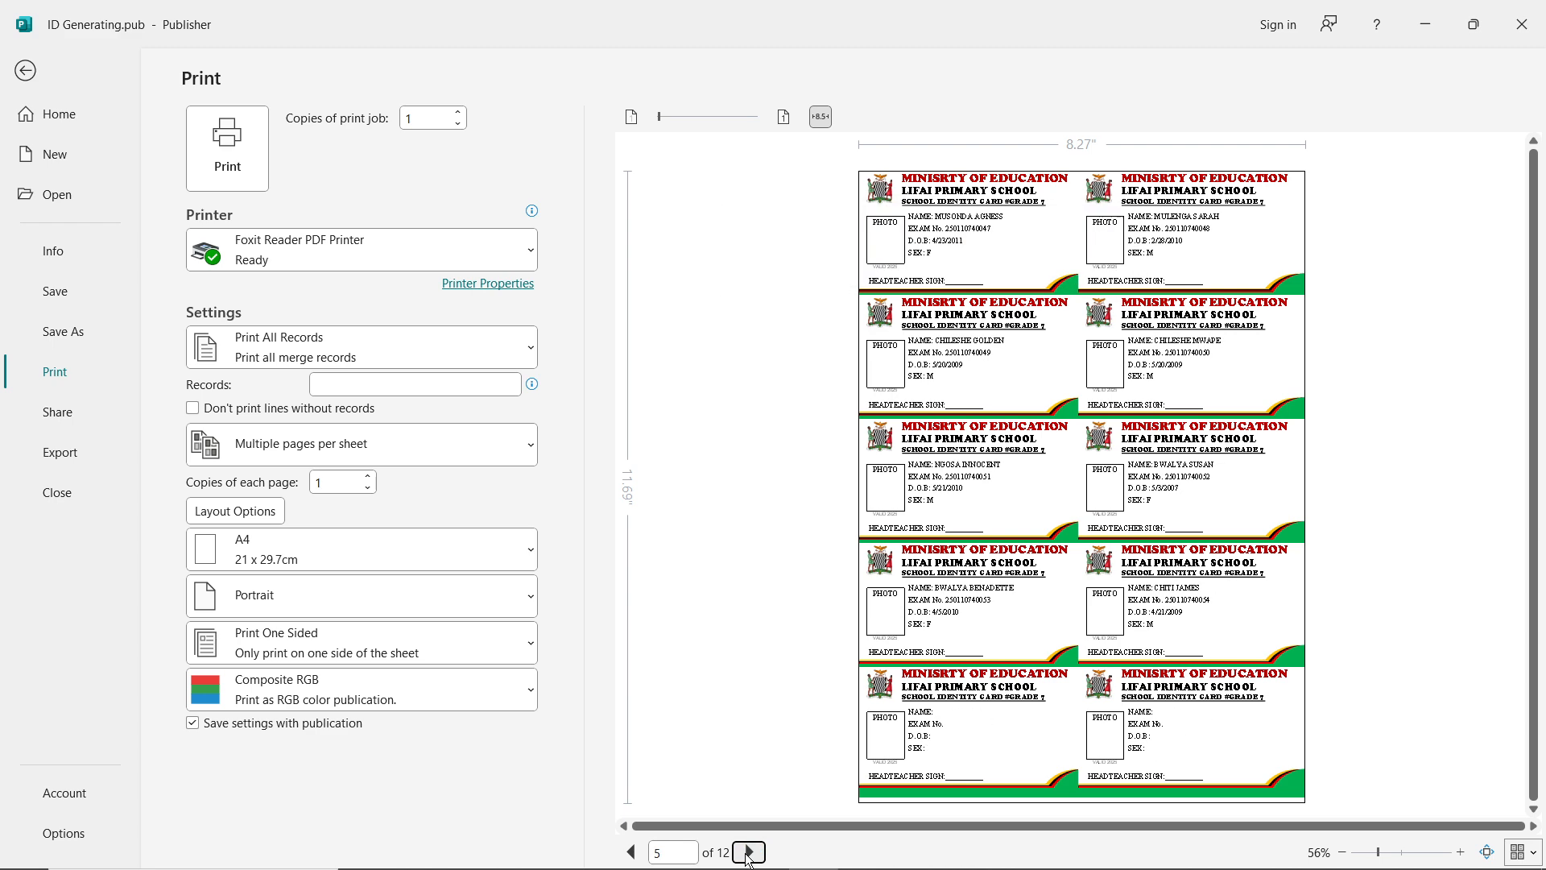
click(974, 263)
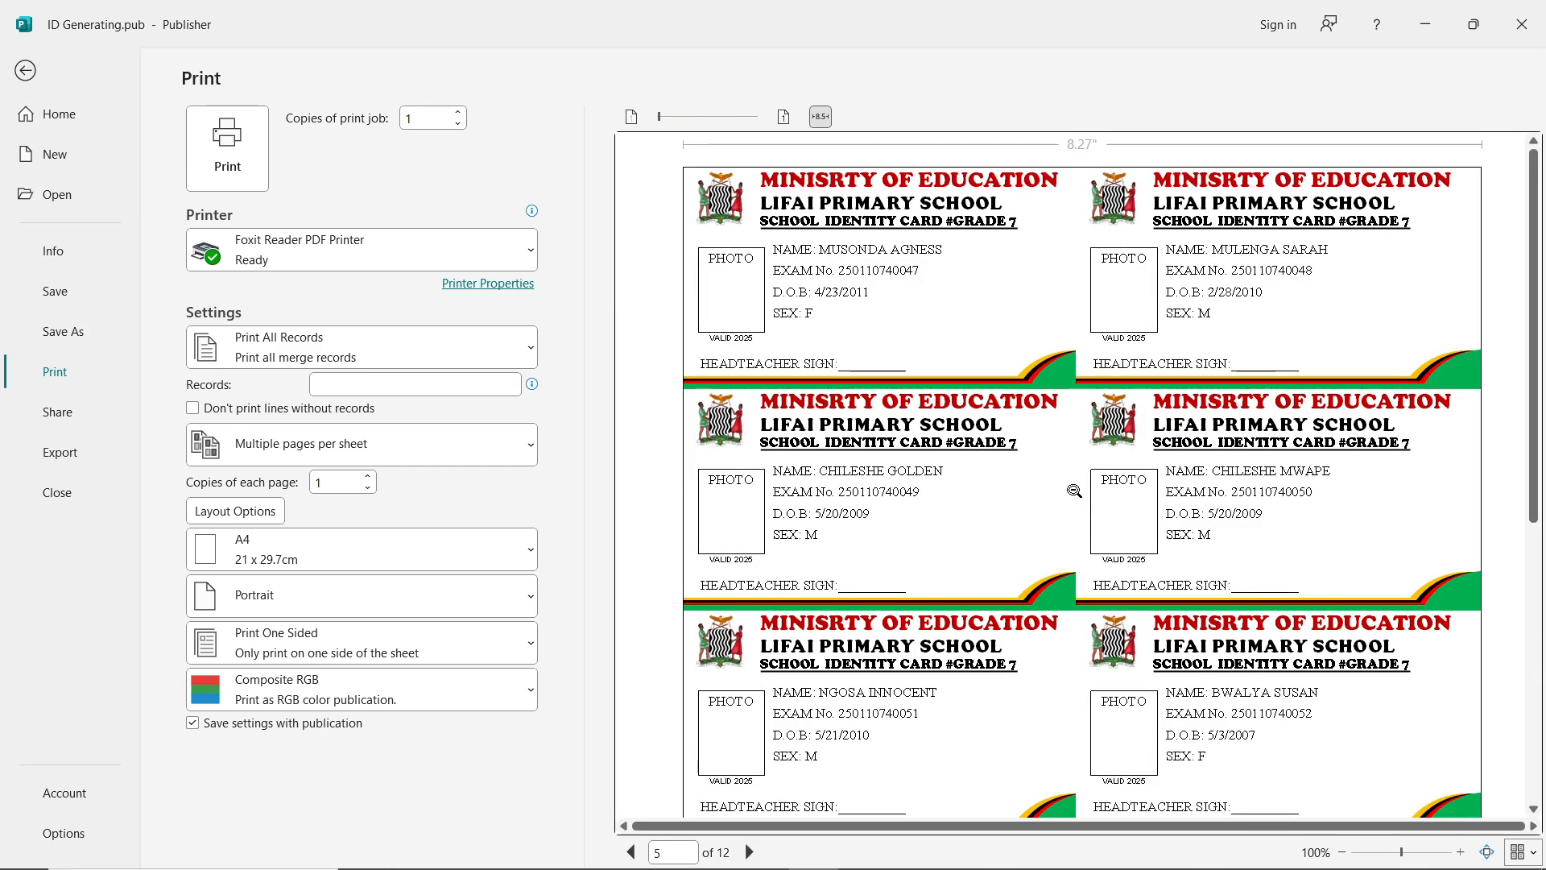
scroll(1041, 570, down, 3)
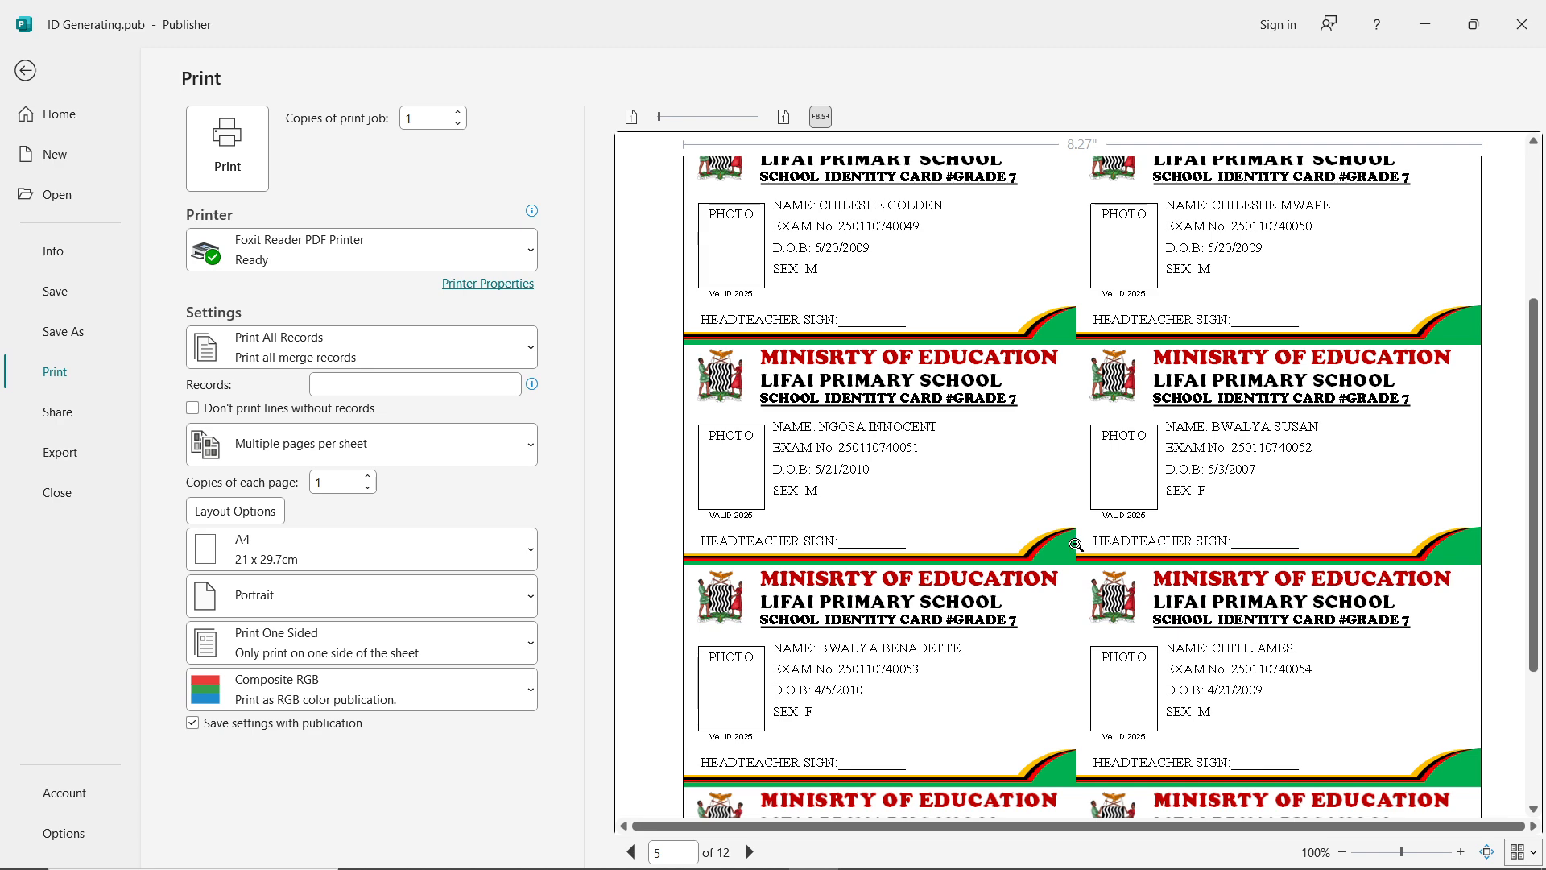
Step: Print all merged ID cards to a PDF file named ID Generating in the ID generating tool folder
click(242, 174)
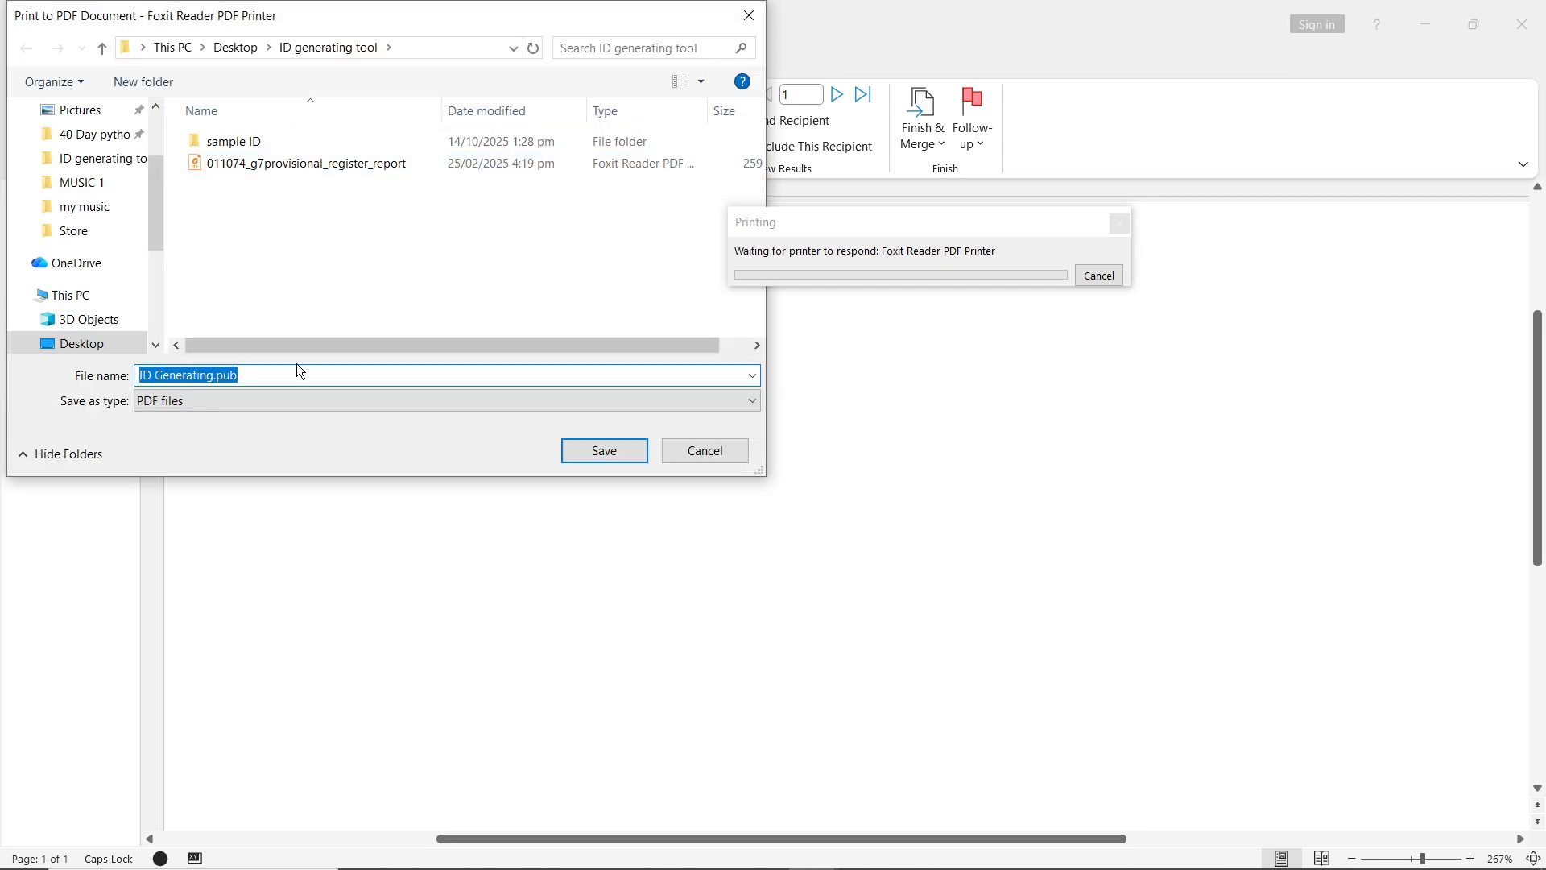
click(269, 377)
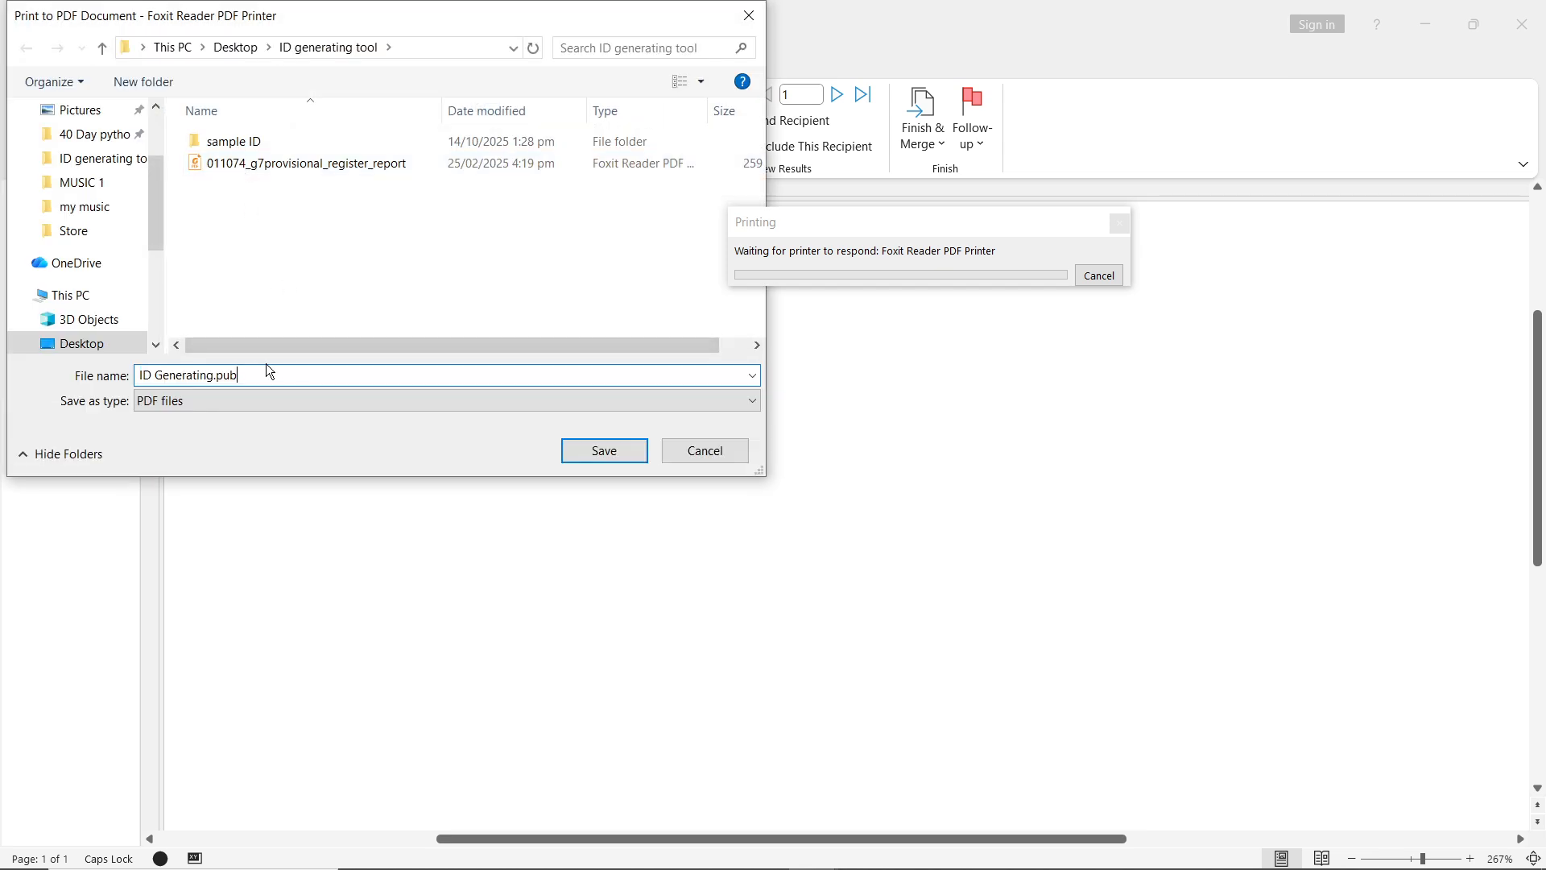
key(BackSpace)
key(BackSpace)
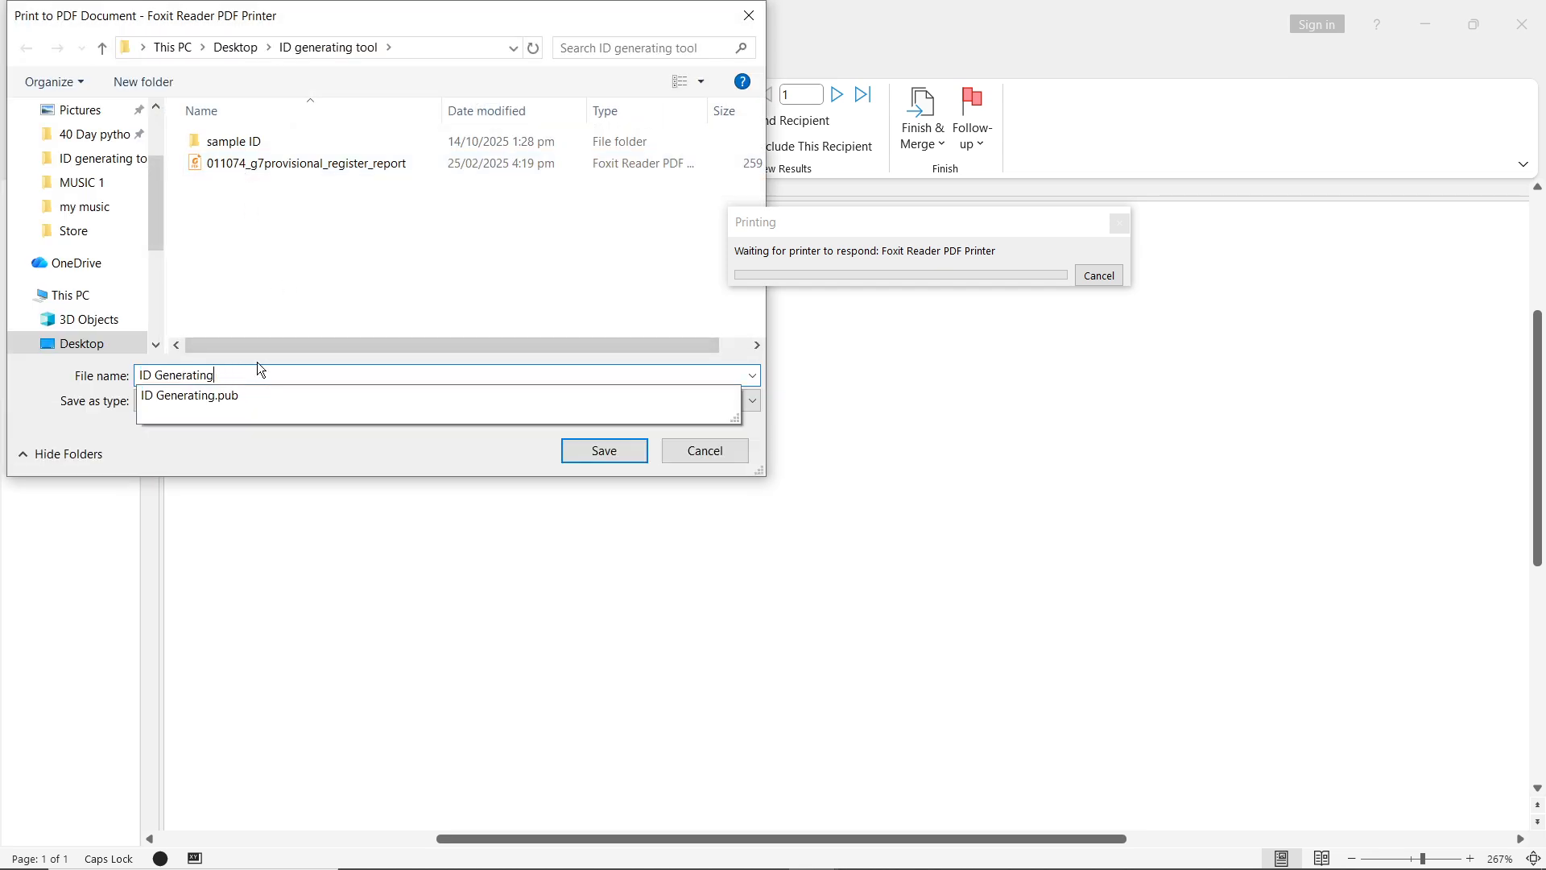
key(BackSpace)
click(611, 455)
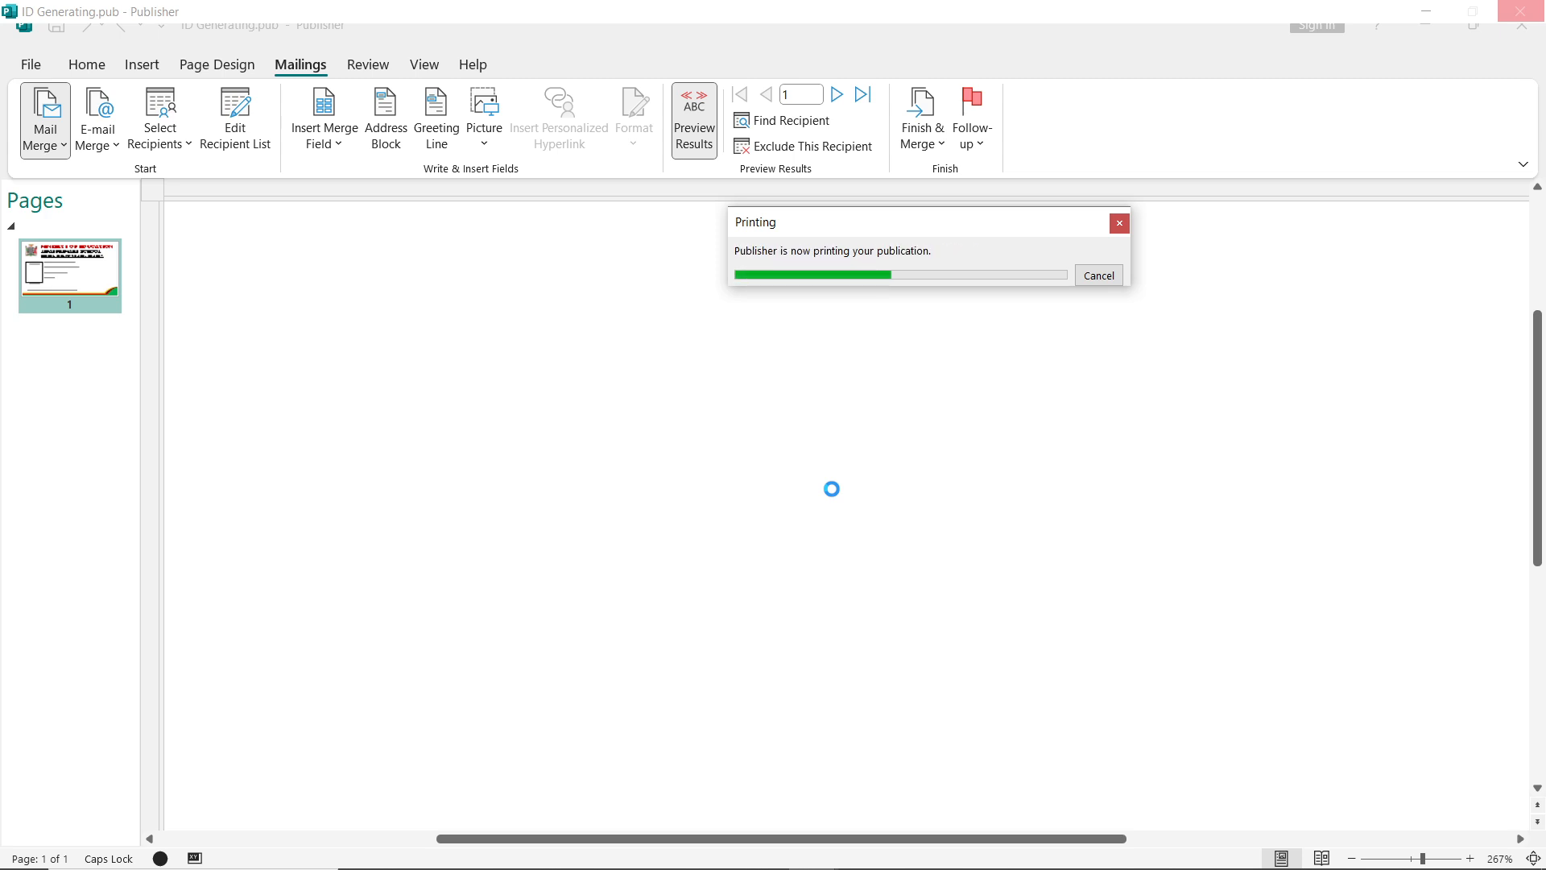
Step: Open ID Generating.pdf in Foxit Reader and look through the ID cards from the first page to the third
mouse_move(805, 863)
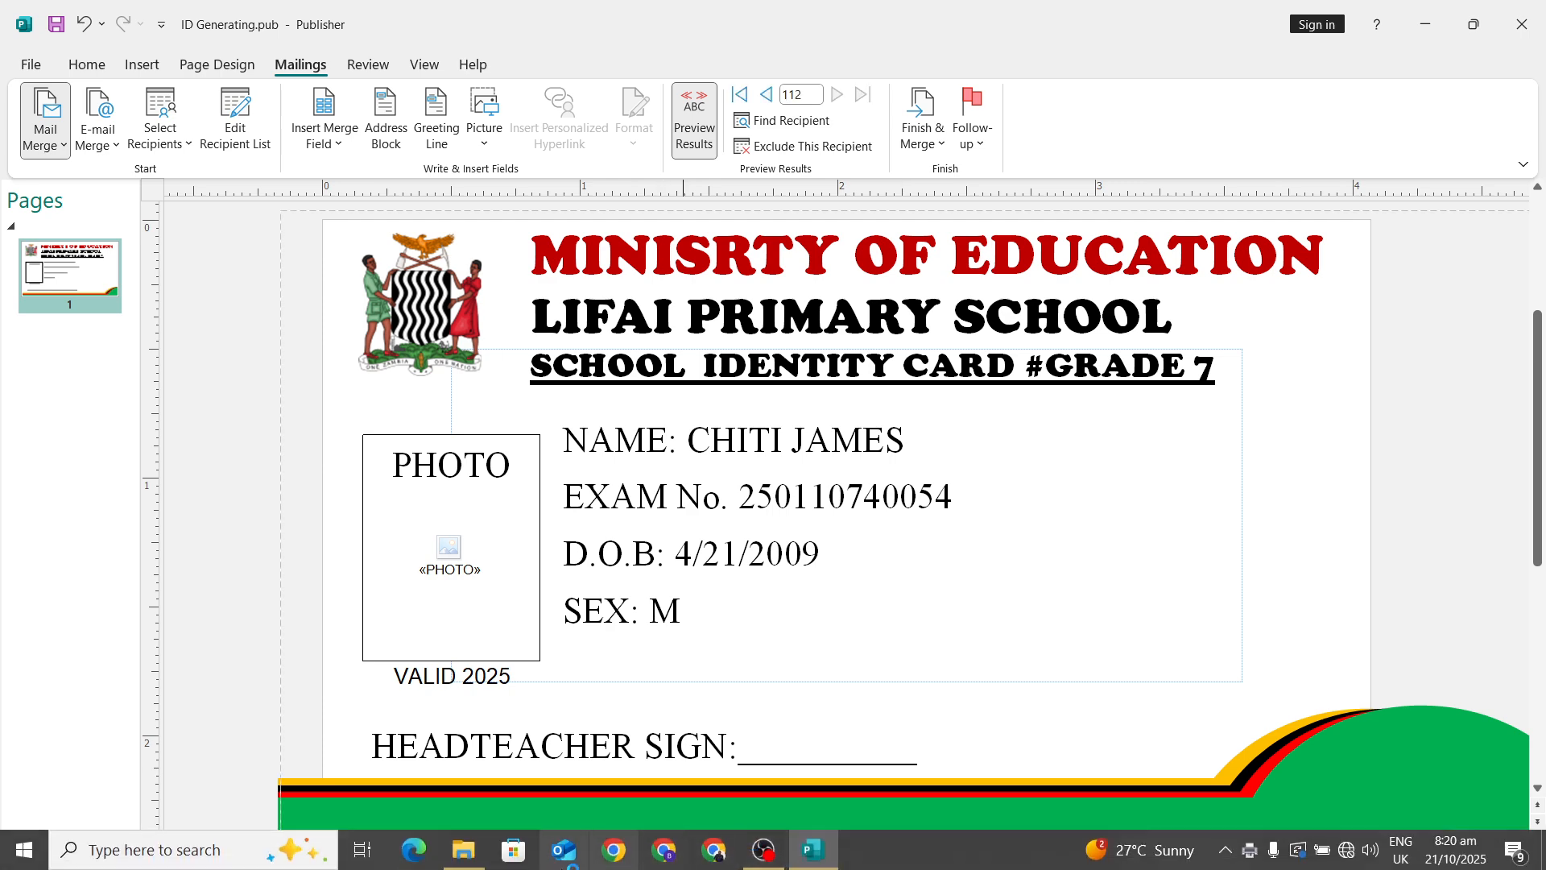
click(459, 860)
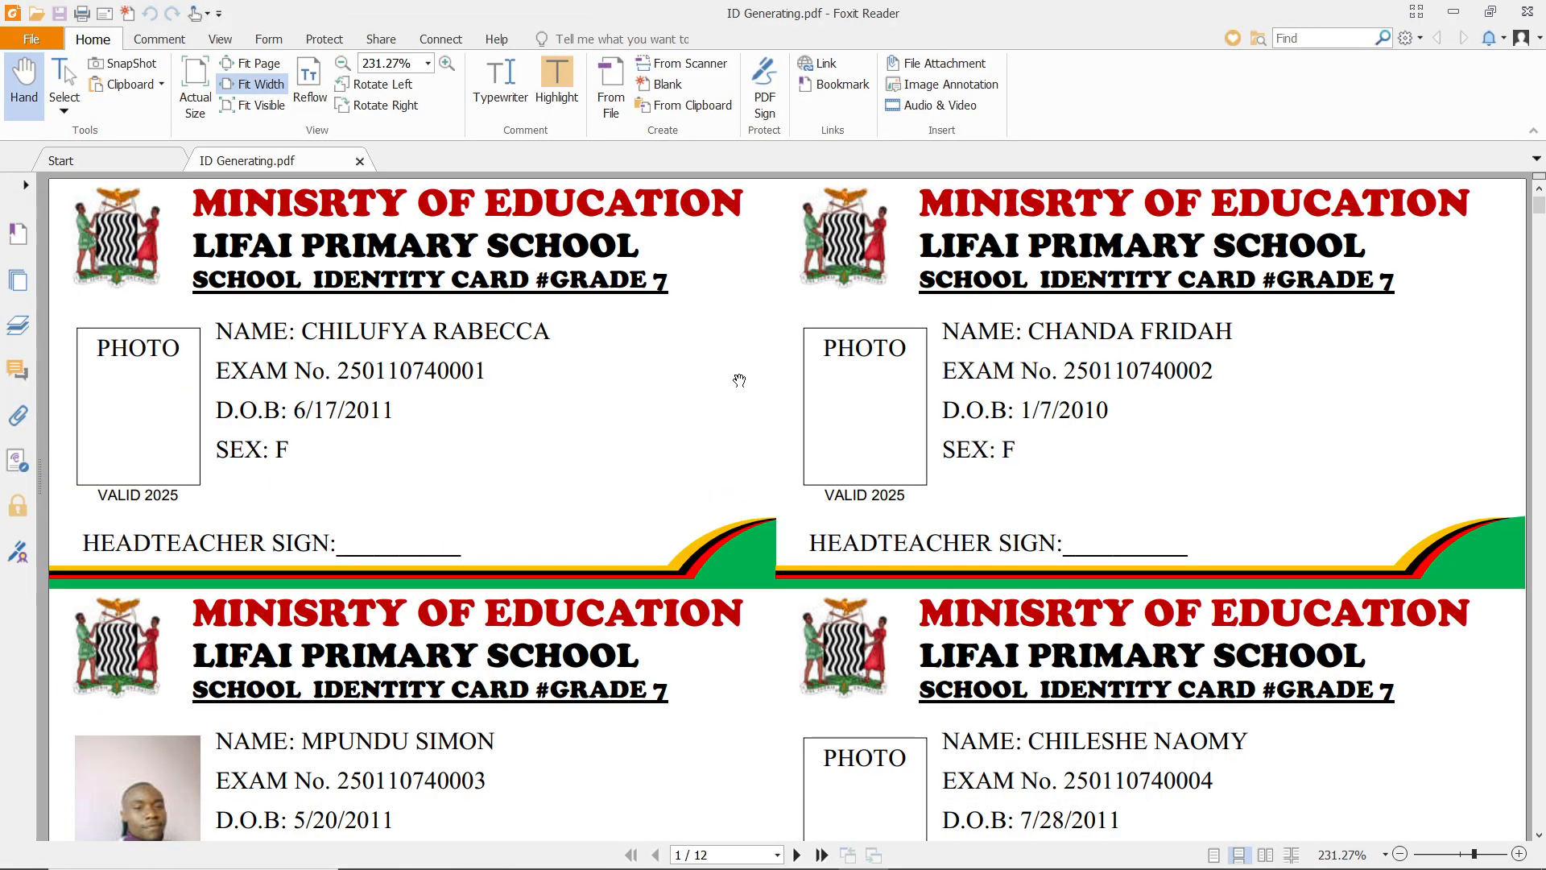
scroll(919, 326, down, 1)
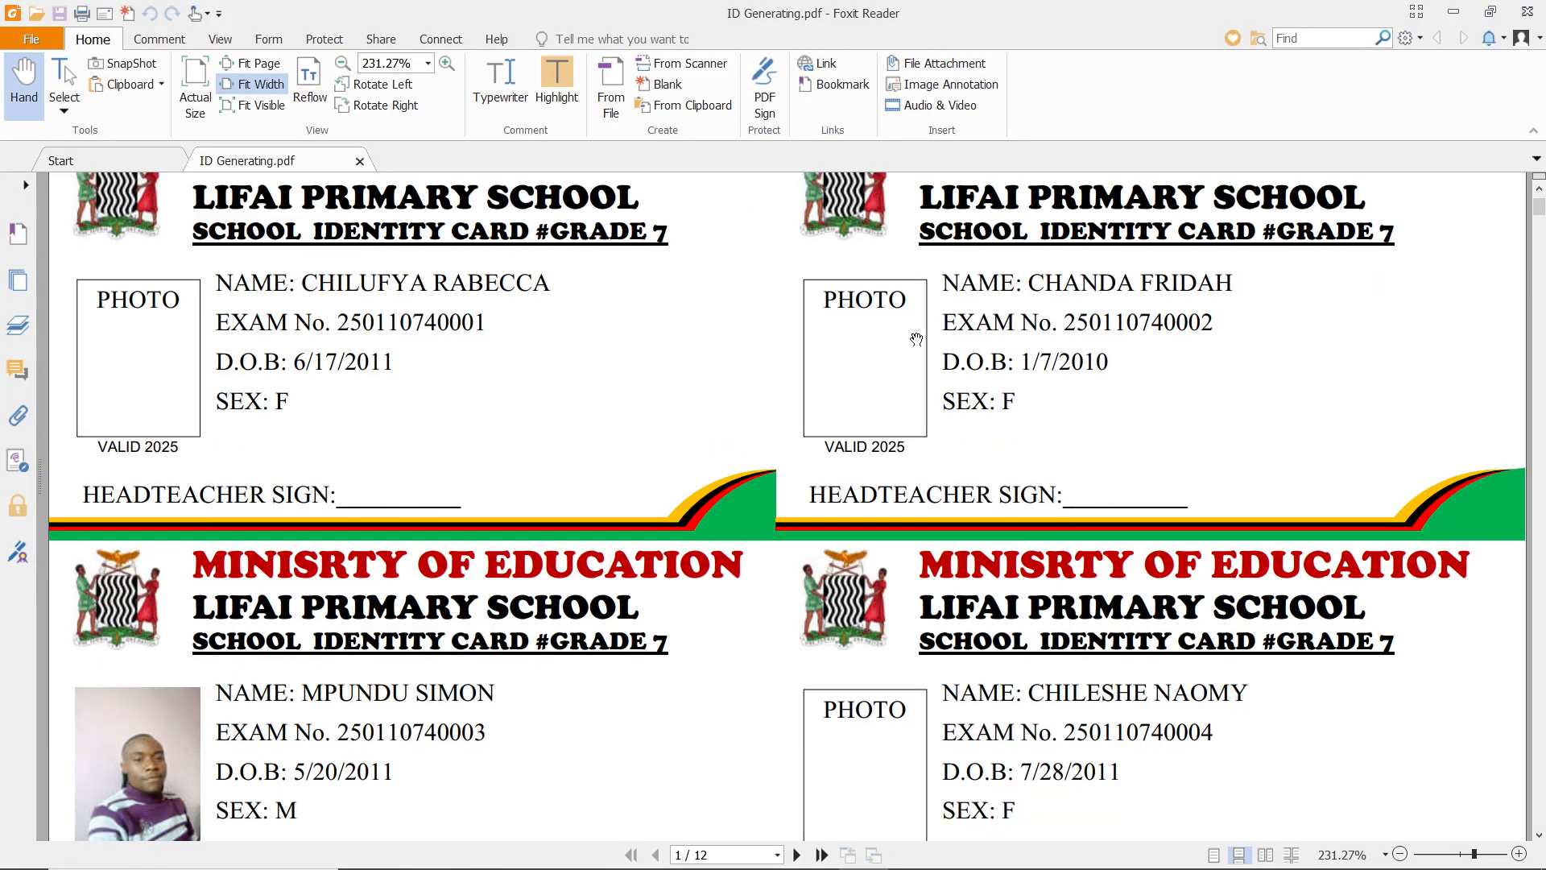
scroll(914, 335, down, 15)
scroll(777, 453, down, 20)
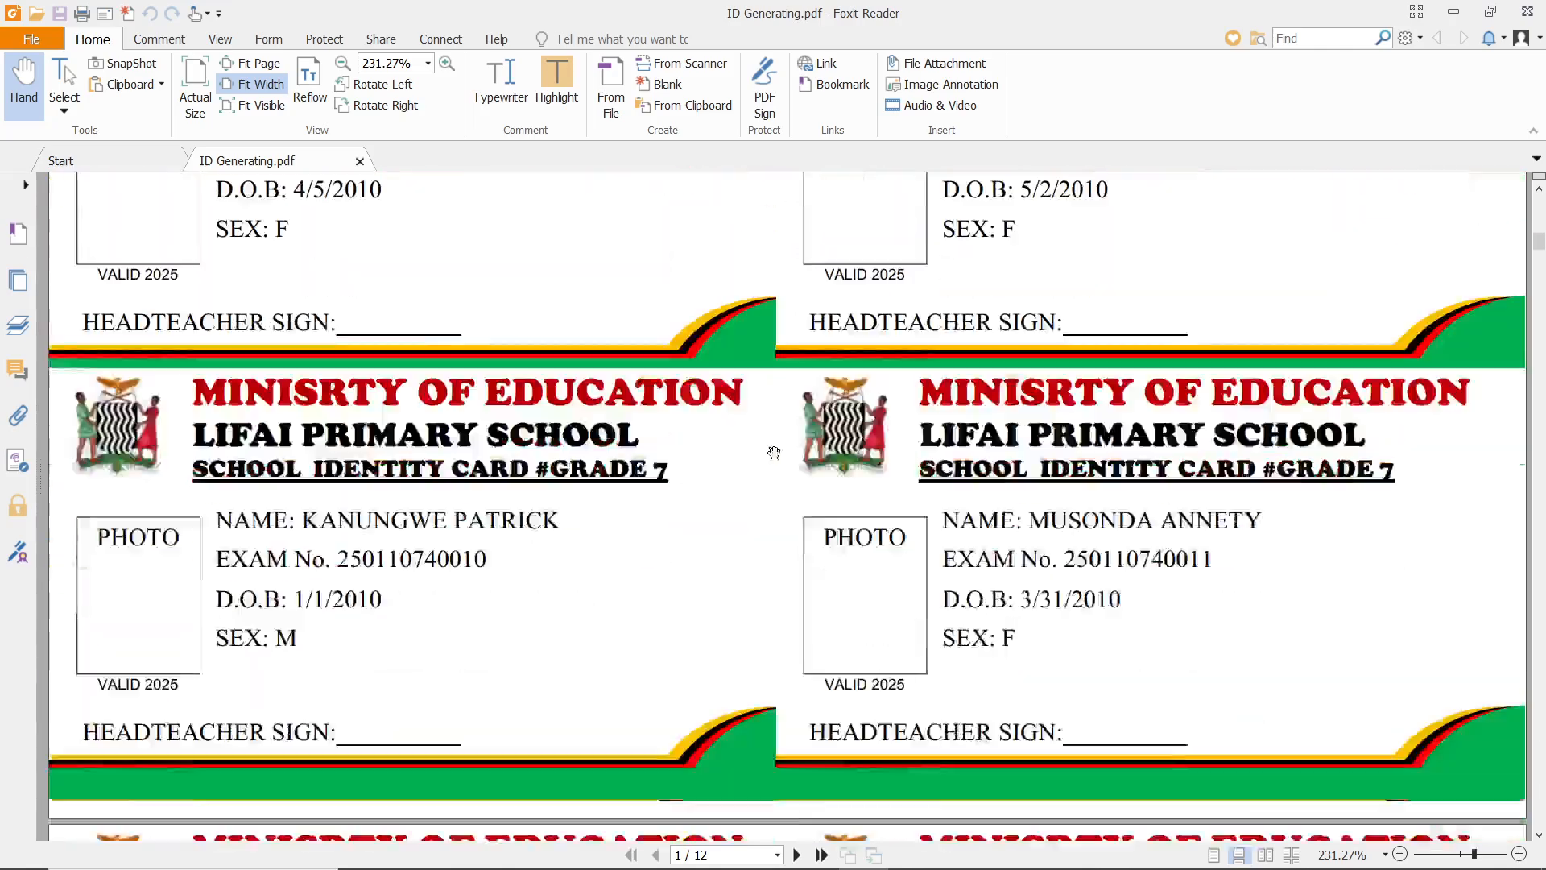
scroll(765, 471, down, 20)
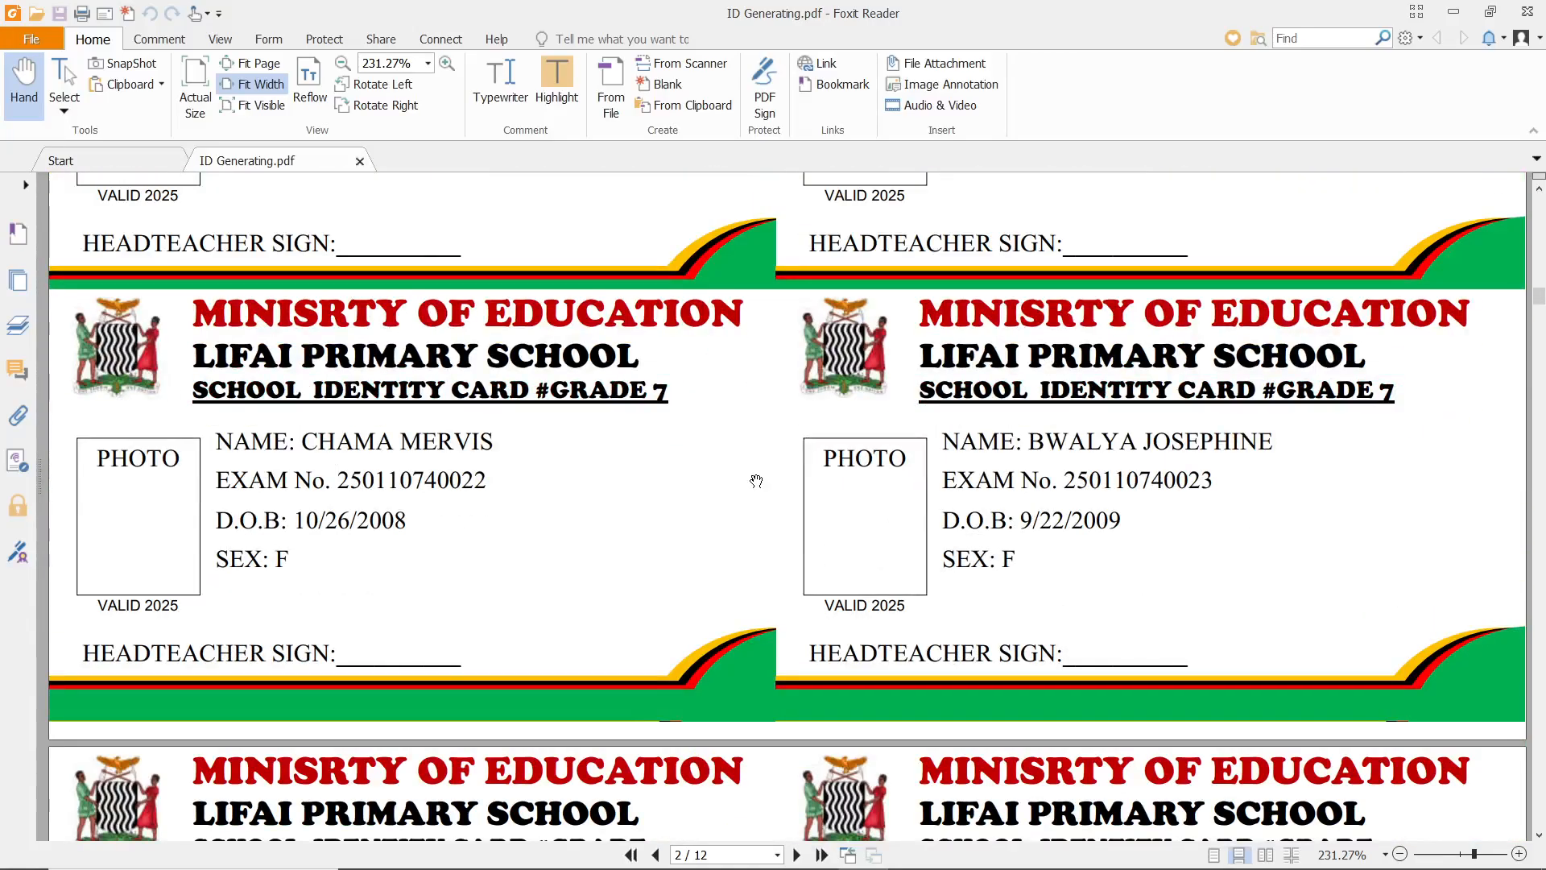
scroll(761, 483, down, 10)
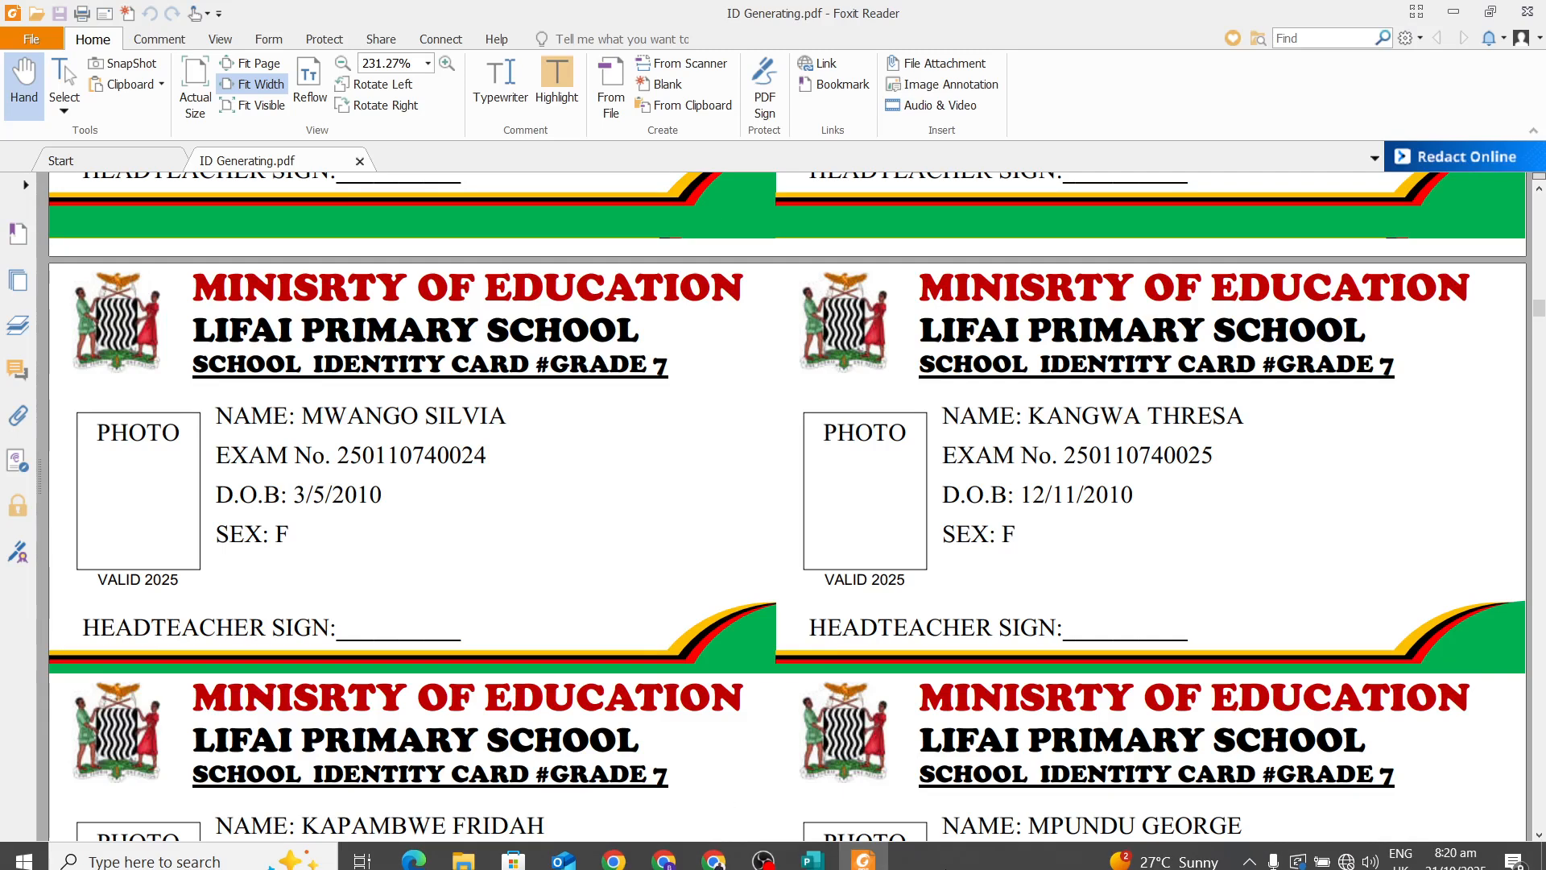
click(775, 860)
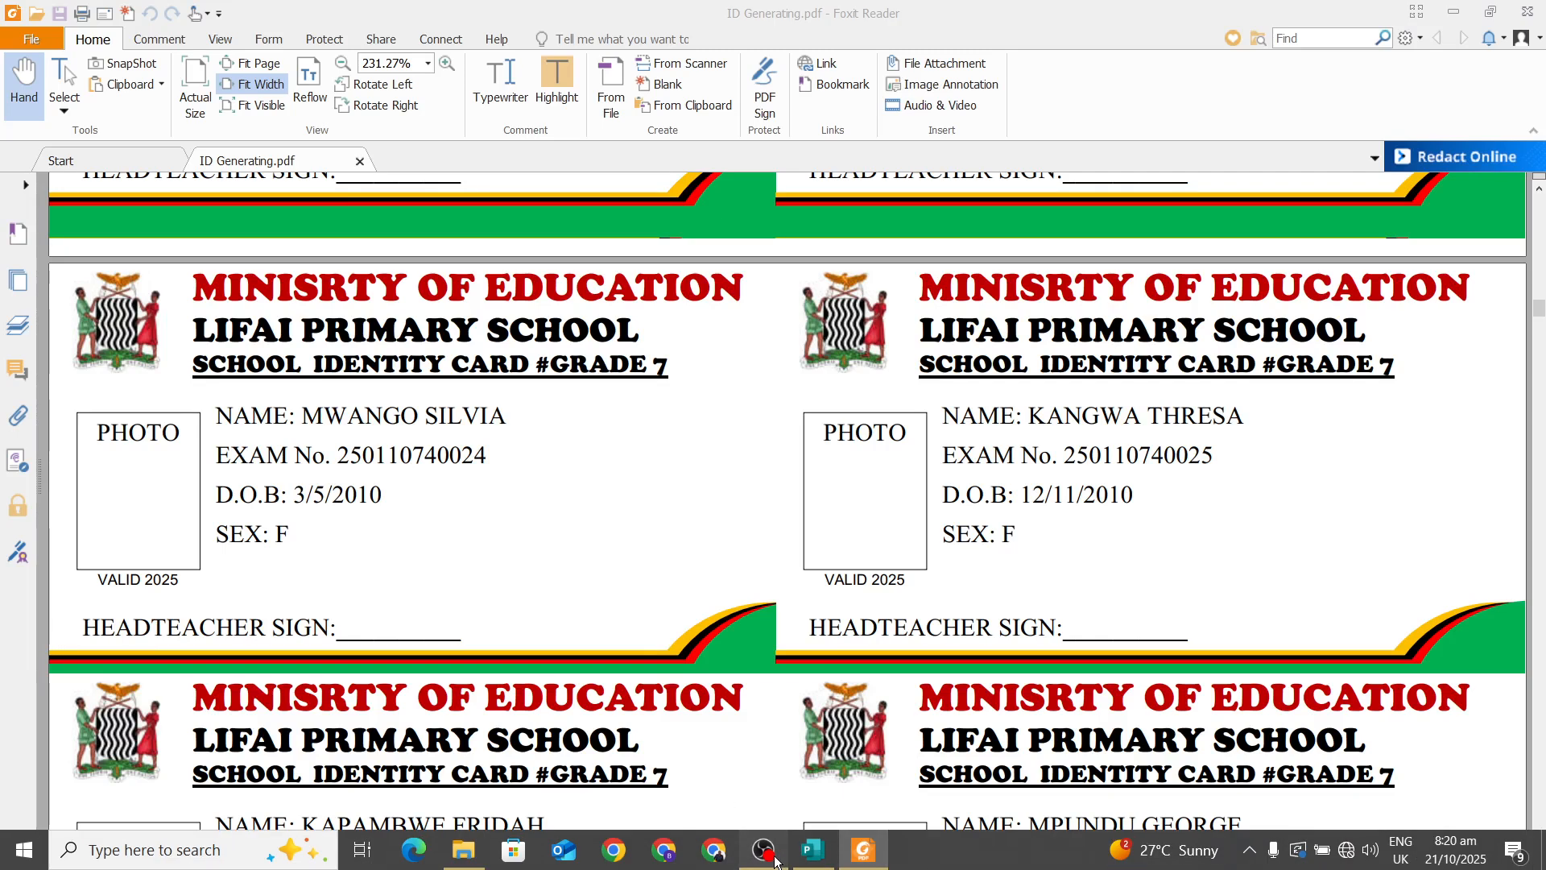